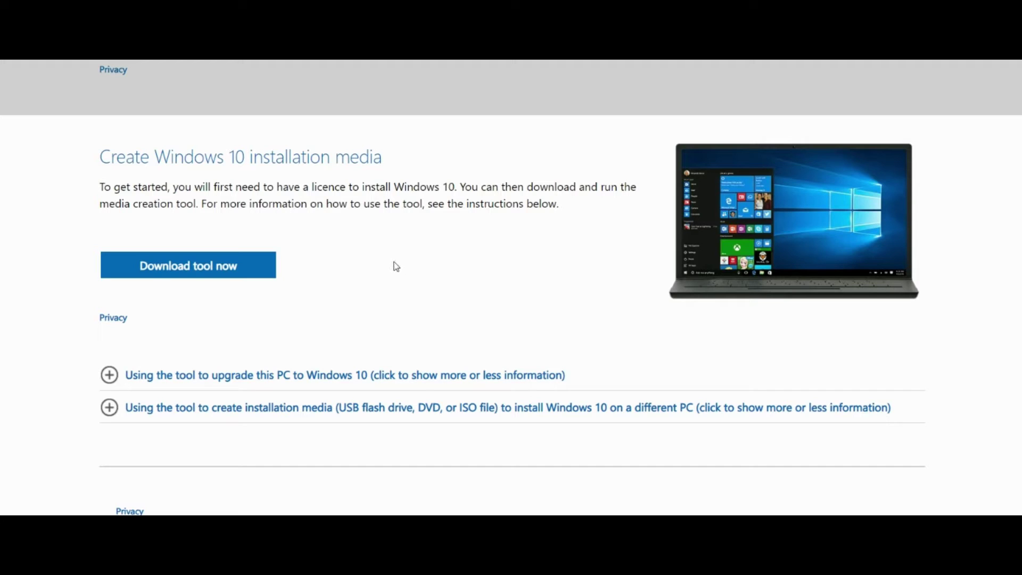
Download the Windows 10 media creation tool and show MediaCreationTool22H2.exe in the downloads list.
{"action": "left_click", "coordinate": [211, 274]}
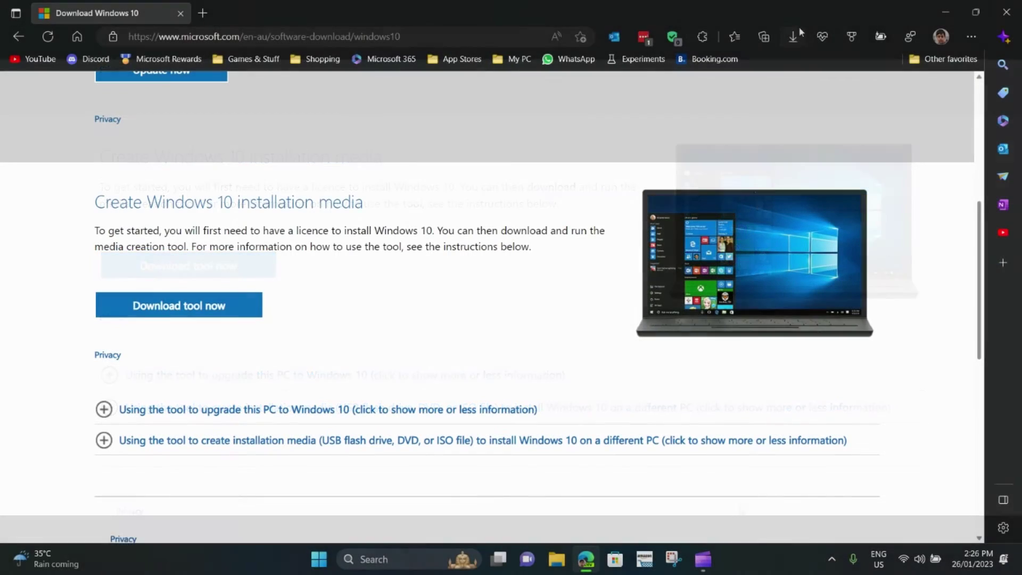
{"action": "left_click", "coordinate": [795, 35]}
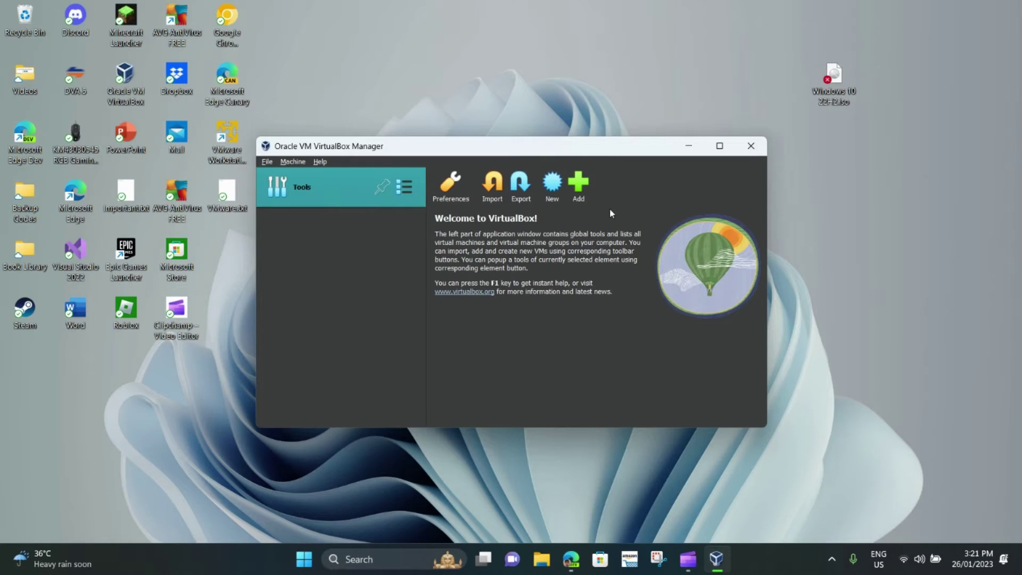
Begin a new virtual machine named 'Windows 10' with version Windows 10 (32-bit).
{"action": "left_click", "coordinate": [553, 186]}
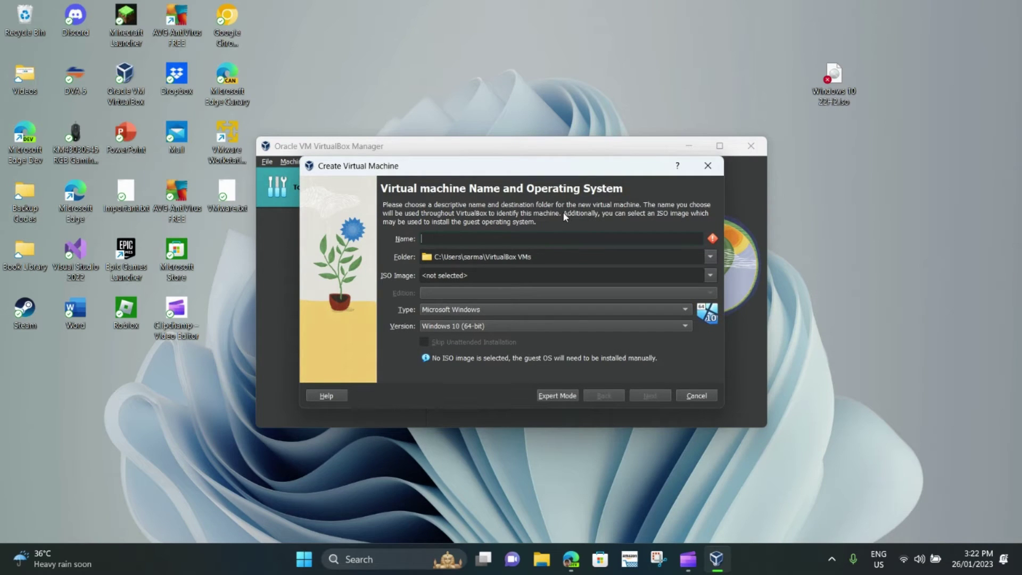
{"action": "type", "text": "Windows 10"}
{"action": "left_click", "coordinate": [489, 326]}
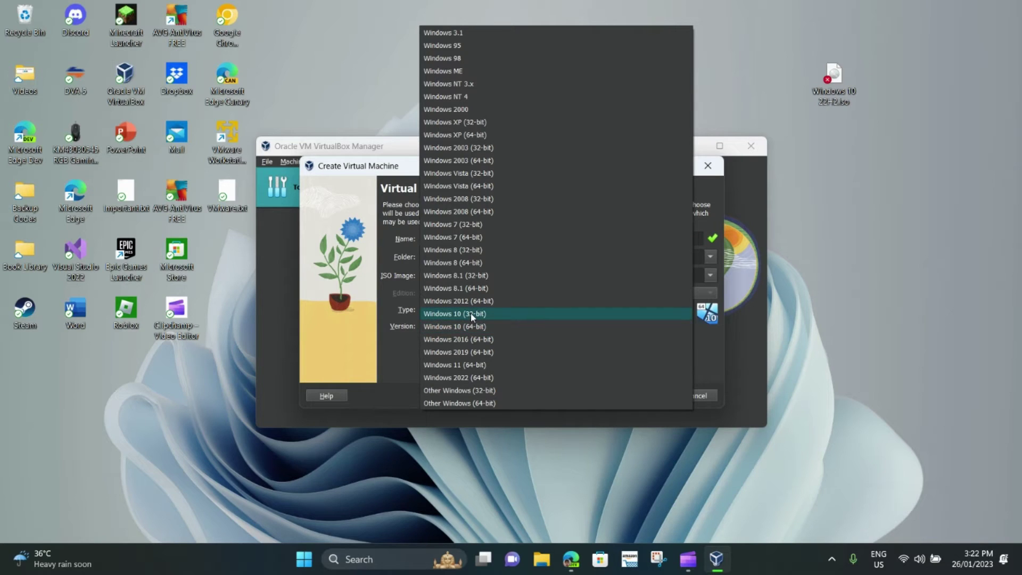
{"action": "left_click", "coordinate": [471, 314]}
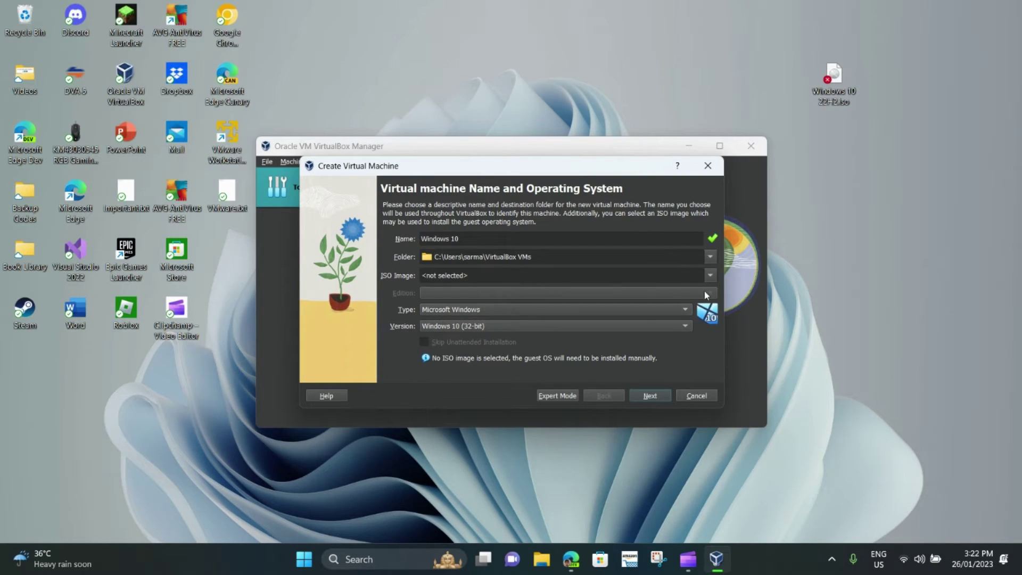
{"action": "left_click", "coordinate": [710, 275]}
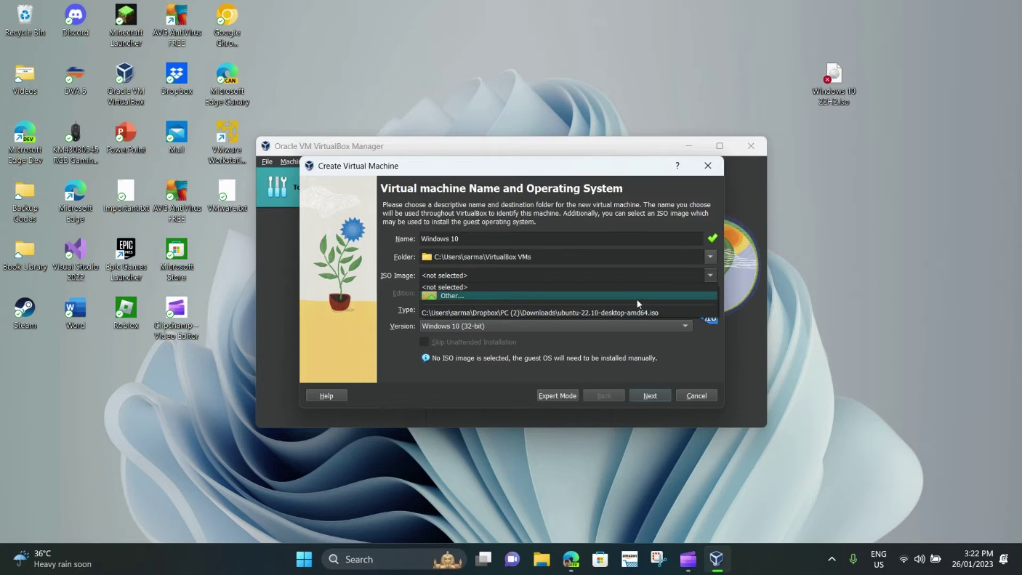
Use Windows 10 22H2.iso from the Desktop as the ISO image and skip unattended installation.
{"action": "left_click", "coordinate": [638, 301]}
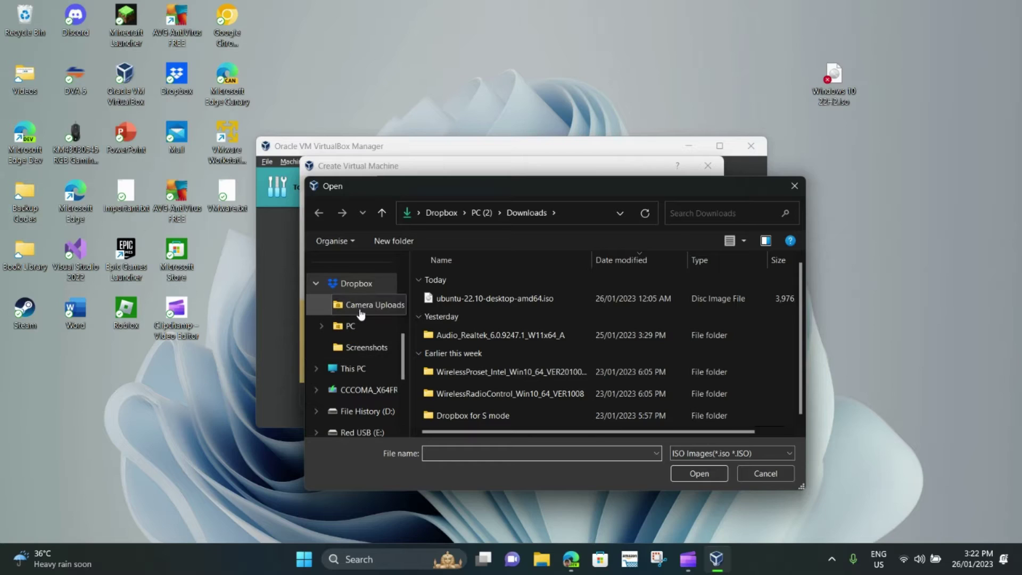
{"action": "scroll", "coordinate": [360, 315], "scroll_direction": "down", "scroll_amount": 2}
{"action": "scroll", "coordinate": [360, 315], "scroll_direction": "down", "scroll_amount": 4}
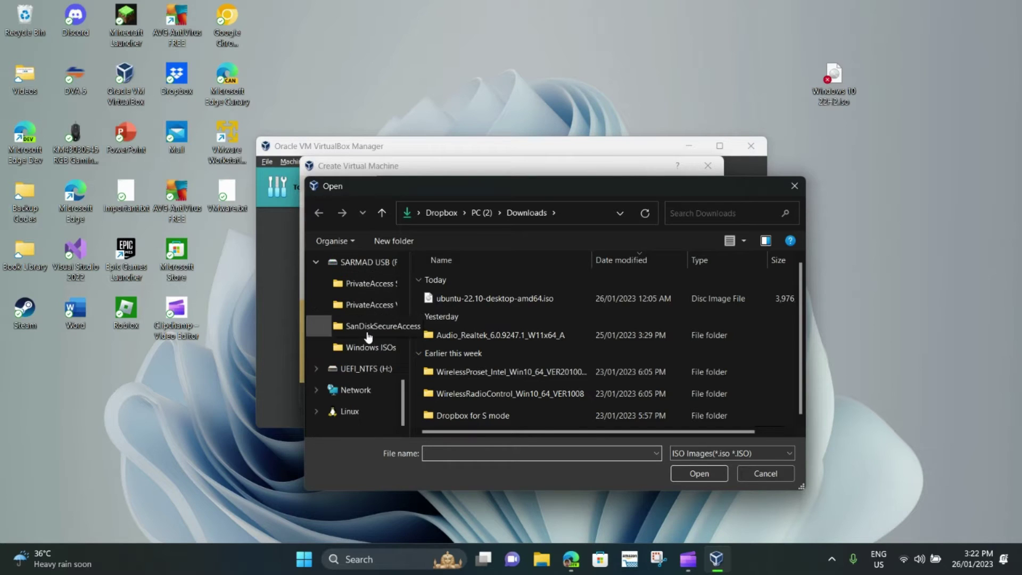
{"action": "scroll", "coordinate": [372, 376], "scroll_direction": "up", "scroll_amount": 6}
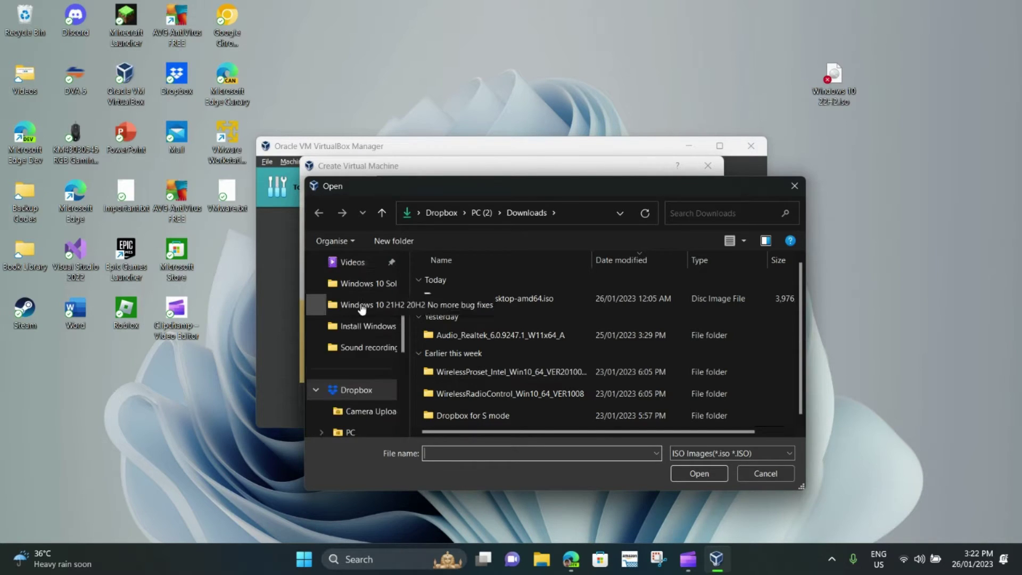
{"action": "scroll", "coordinate": [367, 309], "scroll_direction": "up", "scroll_amount": 2}
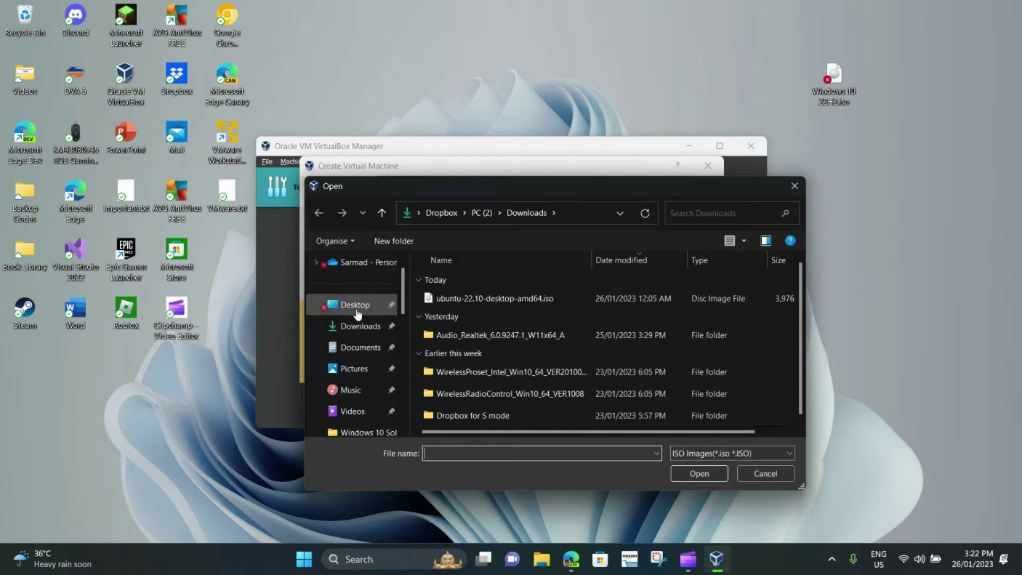
{"action": "left_click", "coordinate": [356, 311]}
{"action": "double_click", "coordinate": [468, 347]}
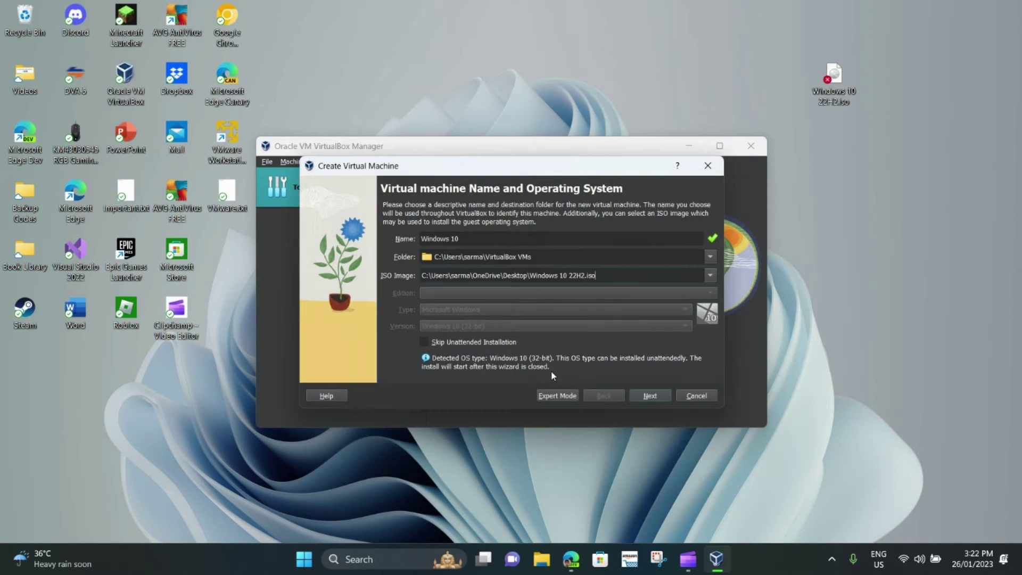
{"action": "left_click", "coordinate": [501, 342]}
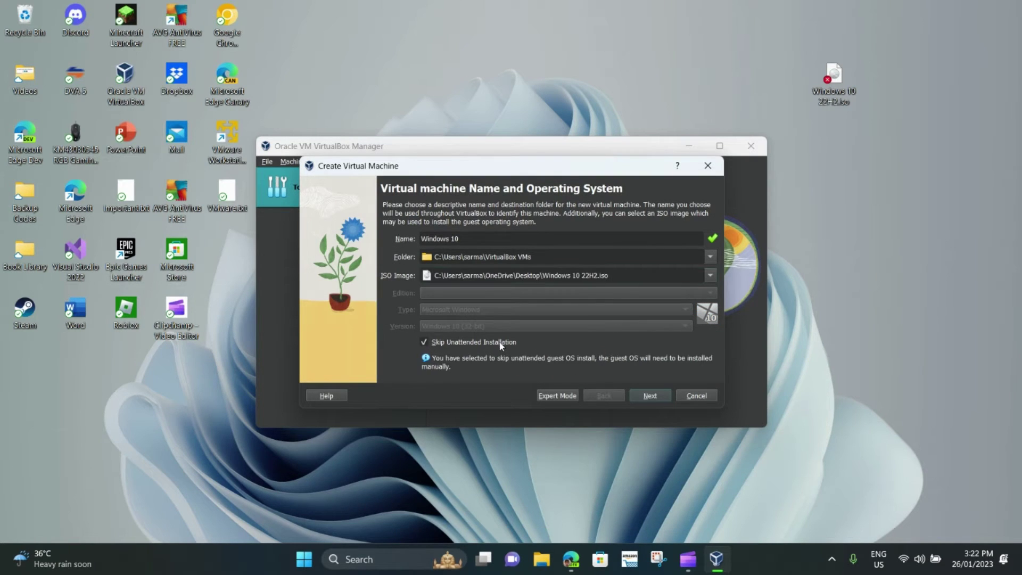
Enable EFI and set the base memory to 2048 MB.
{"action": "left_click", "coordinate": [649, 399]}
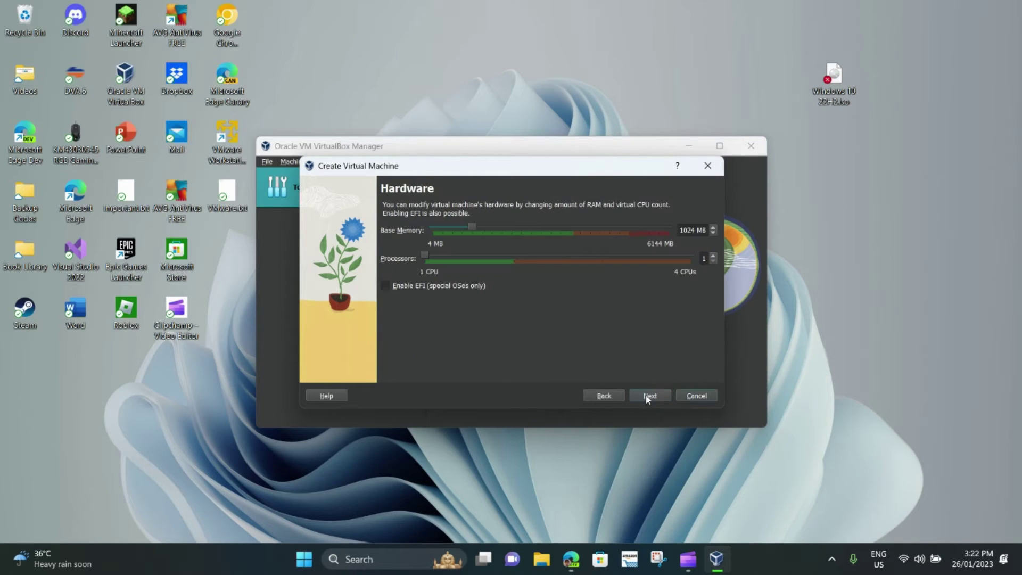
{"action": "left_click", "coordinate": [414, 286]}
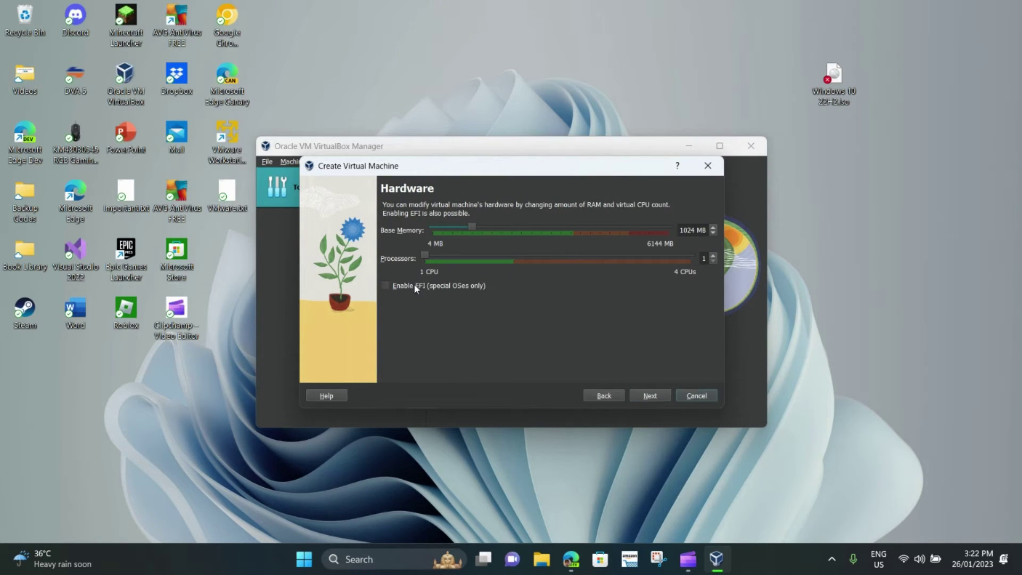
{"action": "left_click", "coordinate": [700, 233]}
{"action": "key", "text": "BackSpace"}
{"action": "key", "text": "BackSpace"}
{"action": "key", "text": "BackSpace"}
{"action": "key", "text": "BackSpace"}
{"action": "type", "text": "2048"}
Set the virtual disk size to 32 GB and finish creating the machine.
{"action": "left_click", "coordinate": [652, 396]}
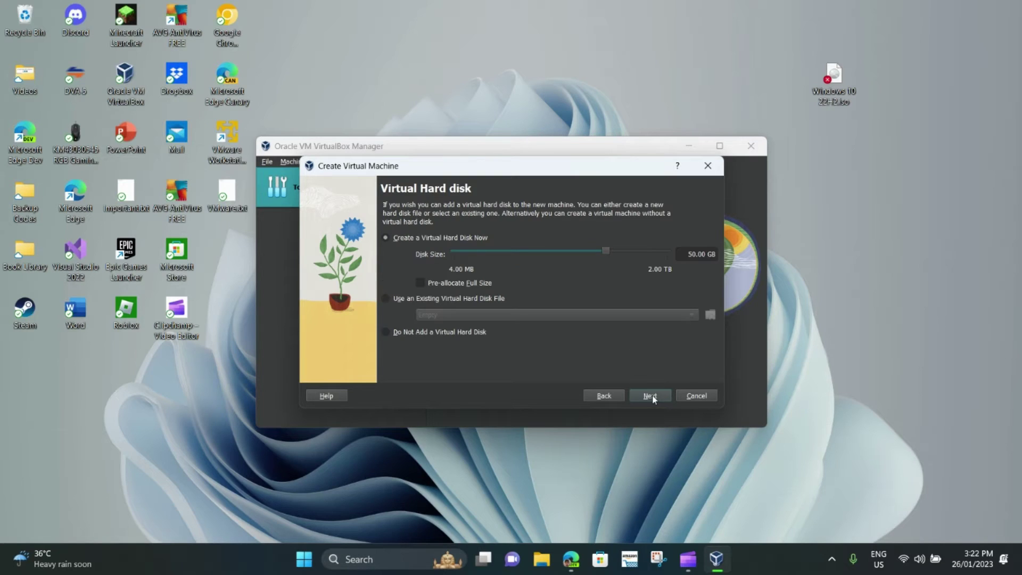
{"action": "left_click", "coordinate": [692, 255]}
{"action": "key", "text": "Delete"}
{"action": "key", "text": "BackSpace"}
{"action": "type", "text": "32"}
{"action": "left_click", "coordinate": [650, 395]}
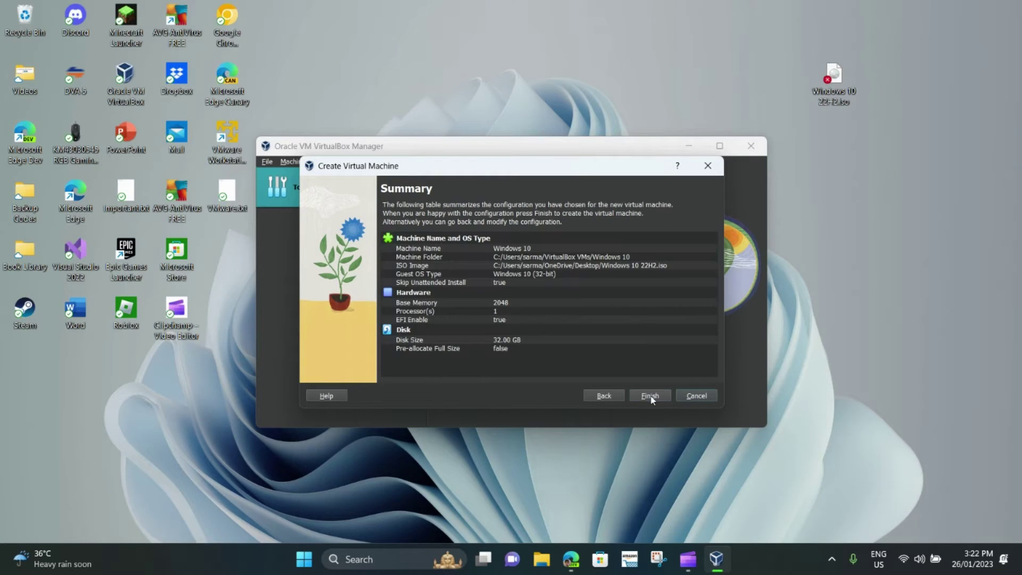
{"action": "left_click", "coordinate": [649, 395]}
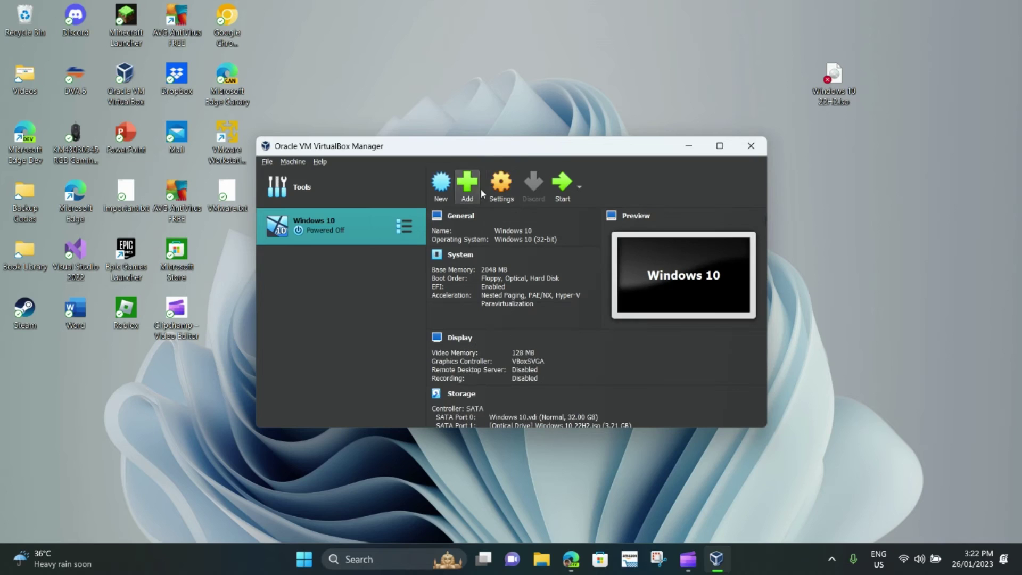
In the VM settings, enable 3D acceleration and raise video memory to 256 MB.
{"action": "left_click", "coordinate": [505, 202]}
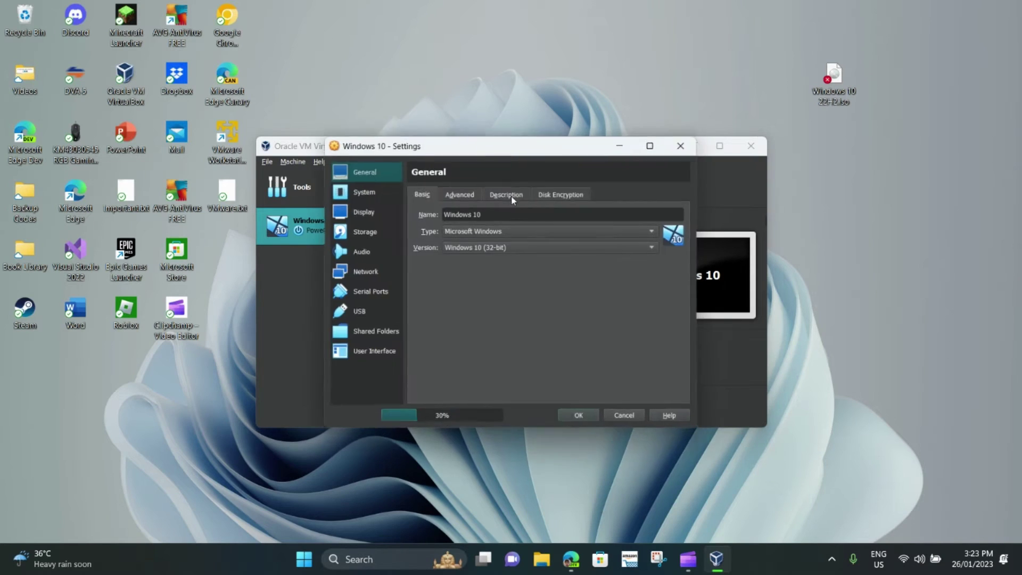
{"action": "left_click", "coordinate": [363, 231]}
{"action": "left_click", "coordinate": [460, 220]}
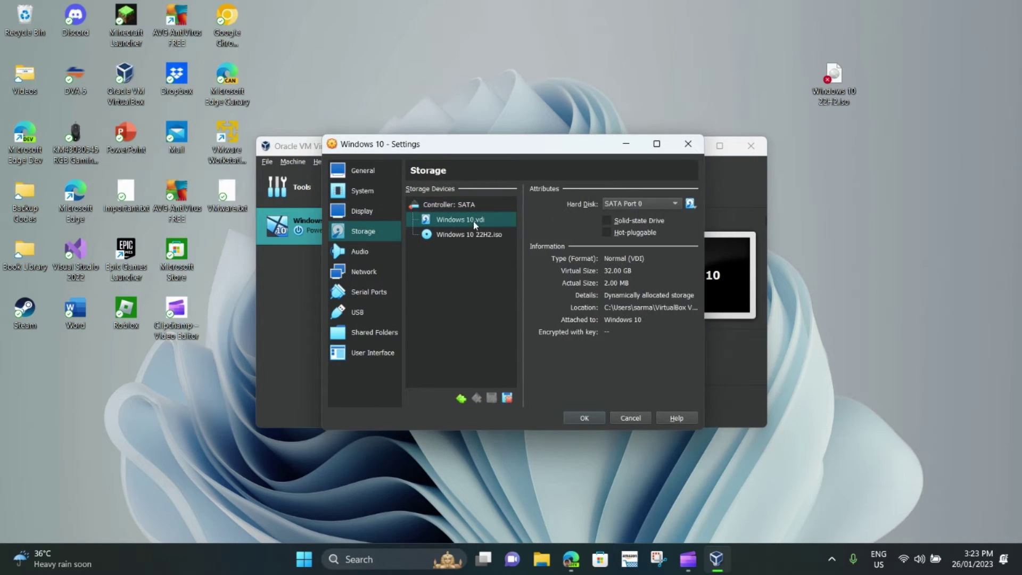
{"action": "left_click", "coordinate": [382, 213]}
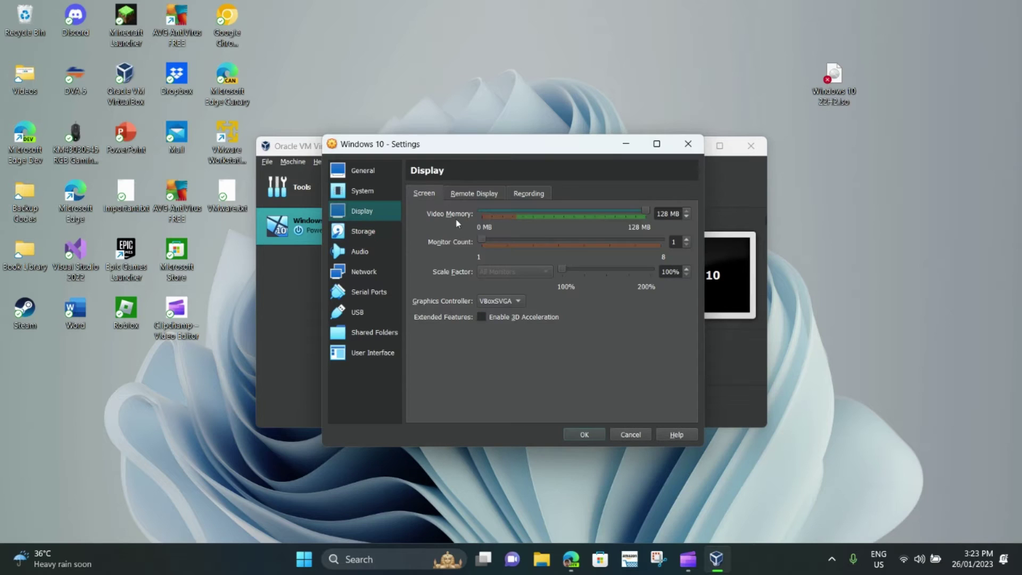
{"action": "left_click", "coordinate": [511, 317]}
{"action": "left_click_drag", "start_coordinate": [566, 213], "coordinate": [645, 213]}
Set both shared clipboard and drag'n'drop to Bidirectional.
{"action": "left_click", "coordinate": [383, 192]}
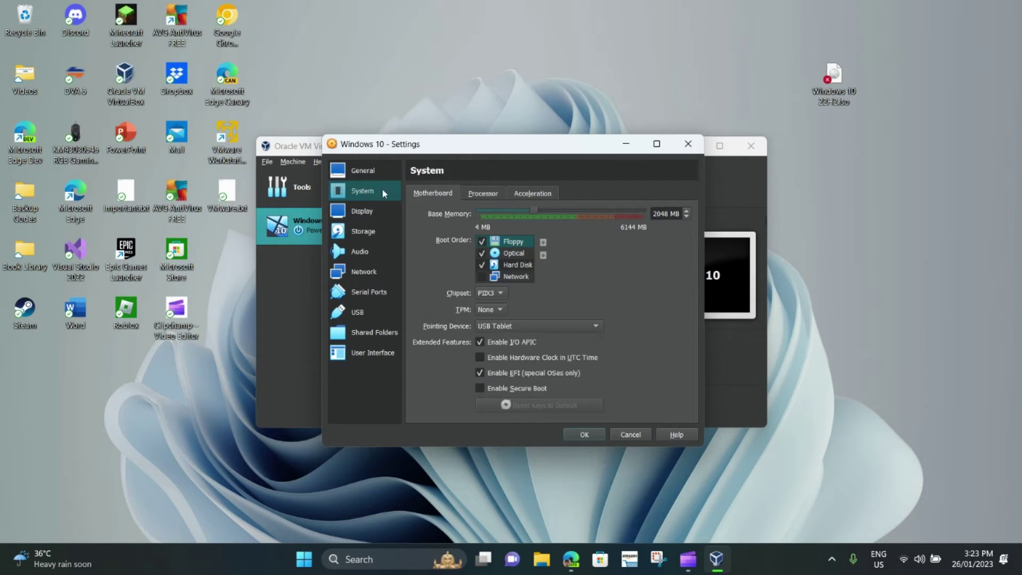
{"action": "left_click", "coordinate": [483, 194]}
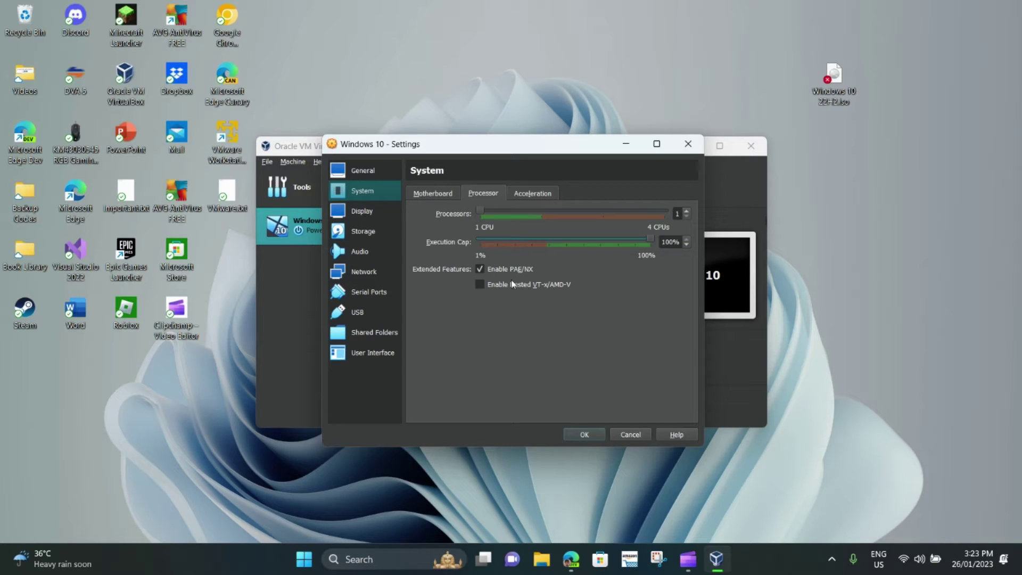
{"action": "left_click", "coordinate": [381, 166]}
{"action": "left_click", "coordinate": [481, 199]}
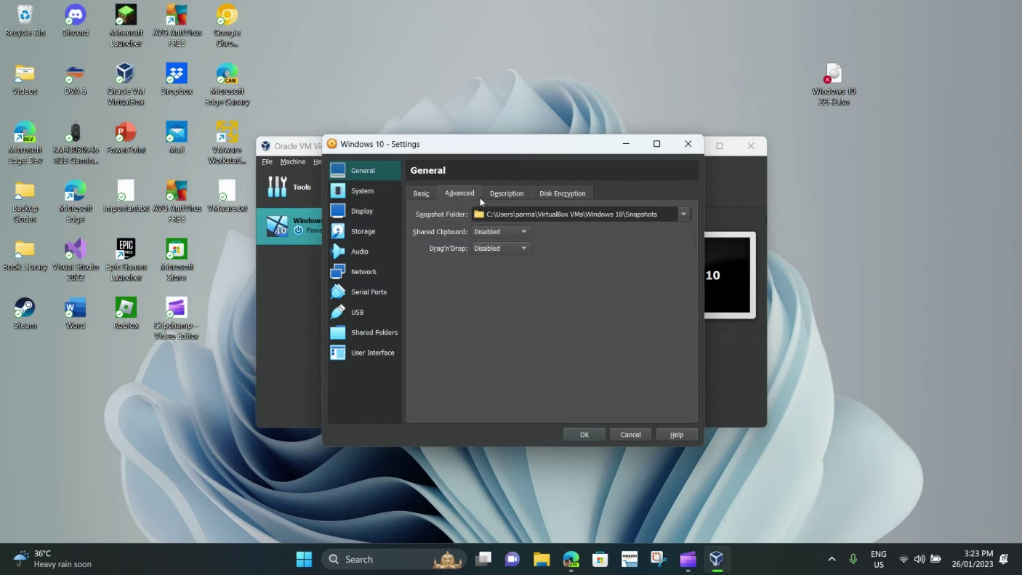
{"action": "left_click", "coordinate": [498, 231]}
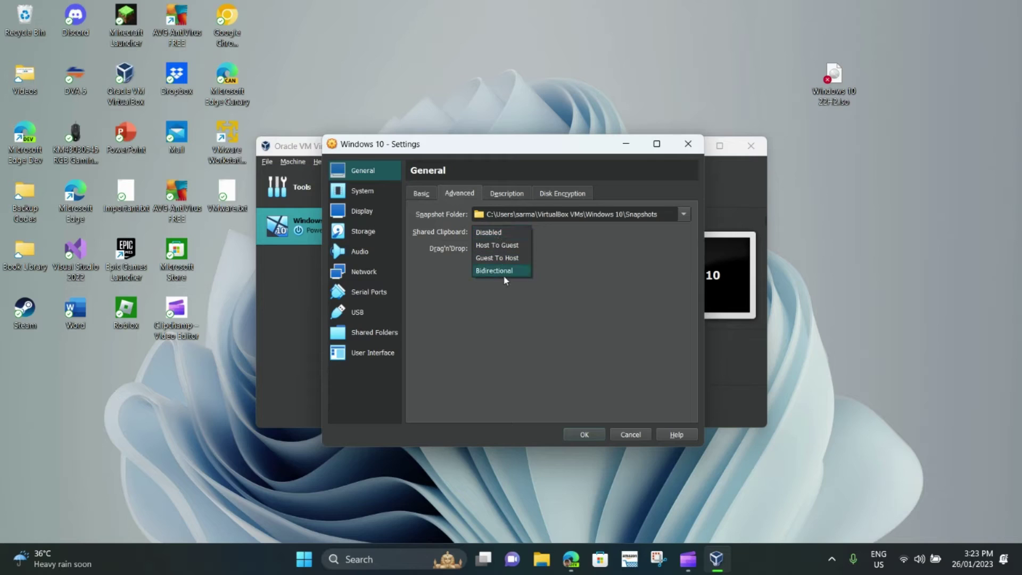
{"action": "left_click", "coordinate": [503, 273]}
{"action": "left_click", "coordinate": [503, 248]}
{"action": "left_click", "coordinate": [508, 288]}
Enable audio input, review the network, USB and system pages, and save the settings.
{"action": "left_click", "coordinate": [506, 193]}
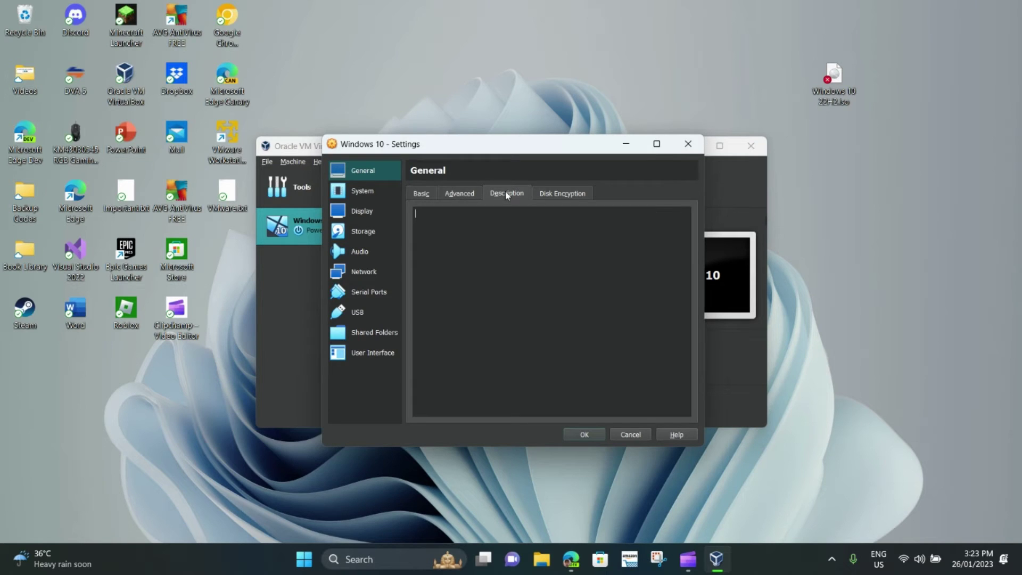
{"action": "left_click", "coordinate": [367, 250]}
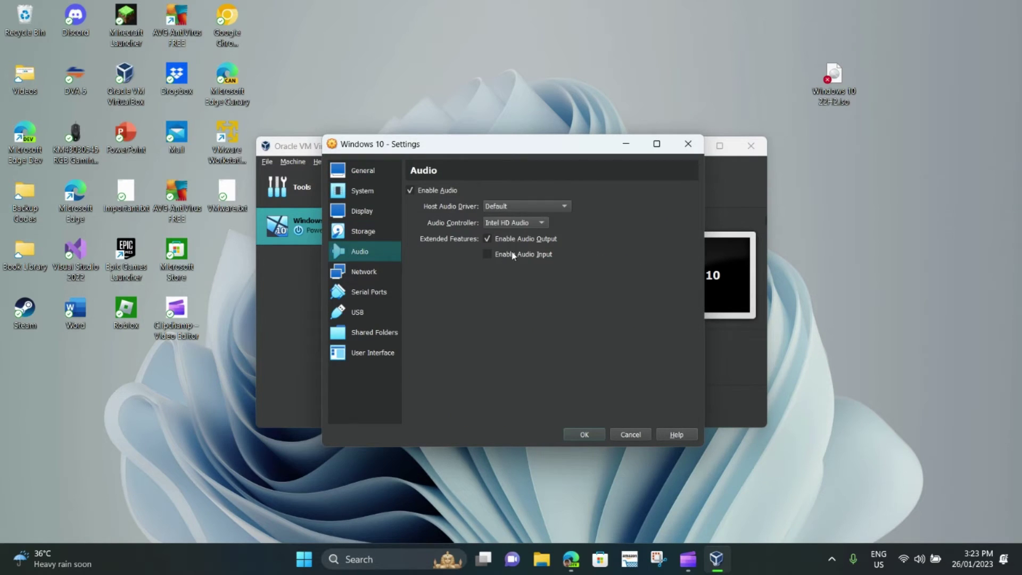
{"action": "left_click", "coordinate": [525, 254]}
{"action": "left_click", "coordinate": [364, 271]}
{"action": "left_click", "coordinate": [357, 312]}
{"action": "left_click", "coordinate": [363, 191]}
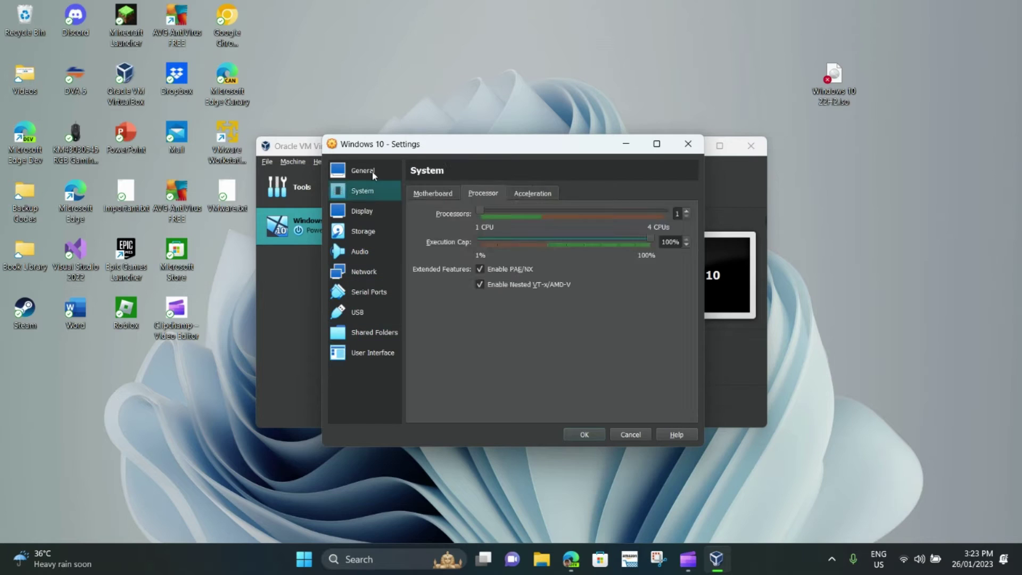
{"action": "left_click", "coordinate": [363, 170]}
{"action": "left_click", "coordinate": [585, 434]}
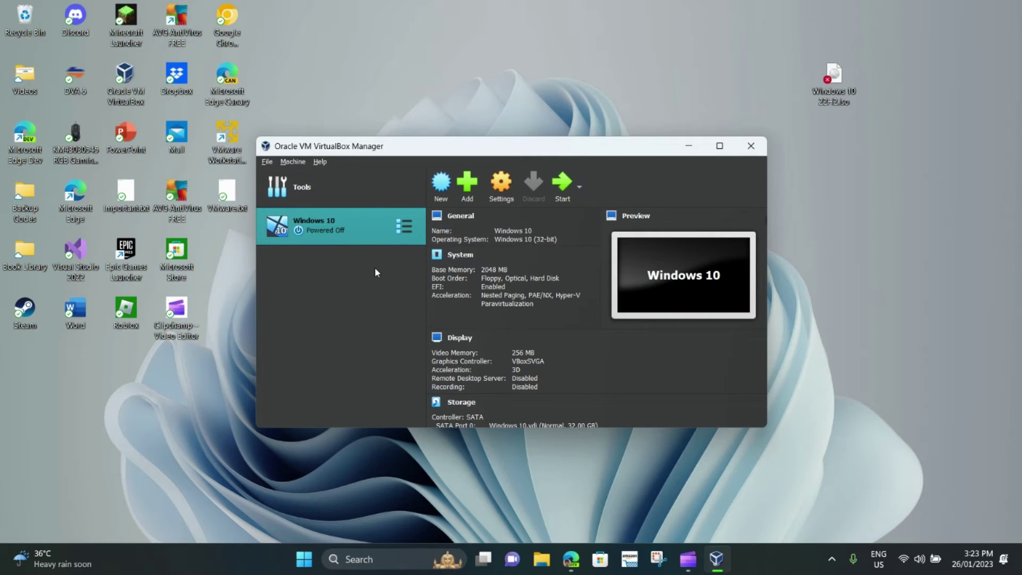
Start the Windows 10 VM maximised and boot it from the installation disc.
{"action": "double_click", "coordinate": [362, 243]}
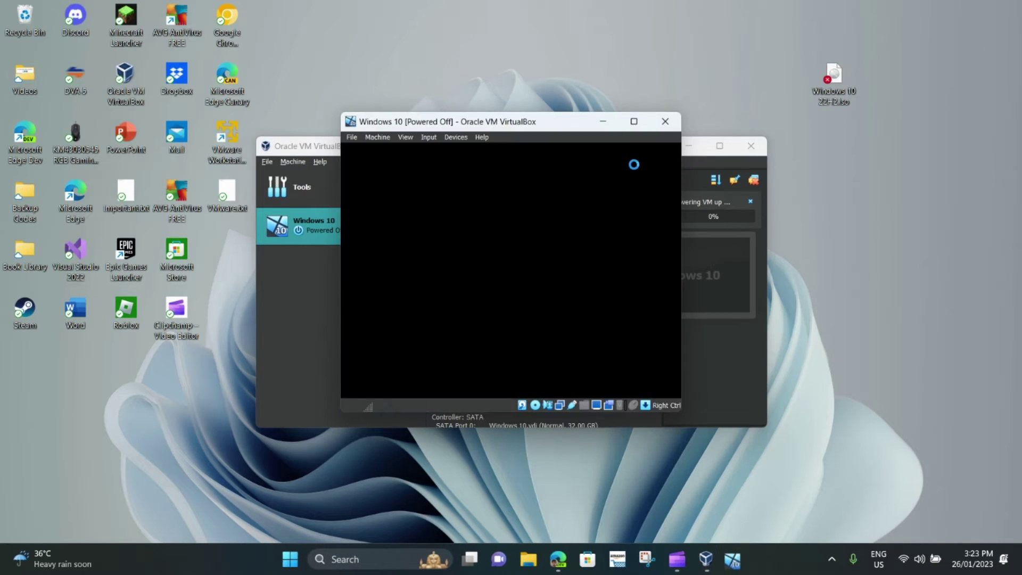
{"action": "left_click", "coordinate": [634, 118]}
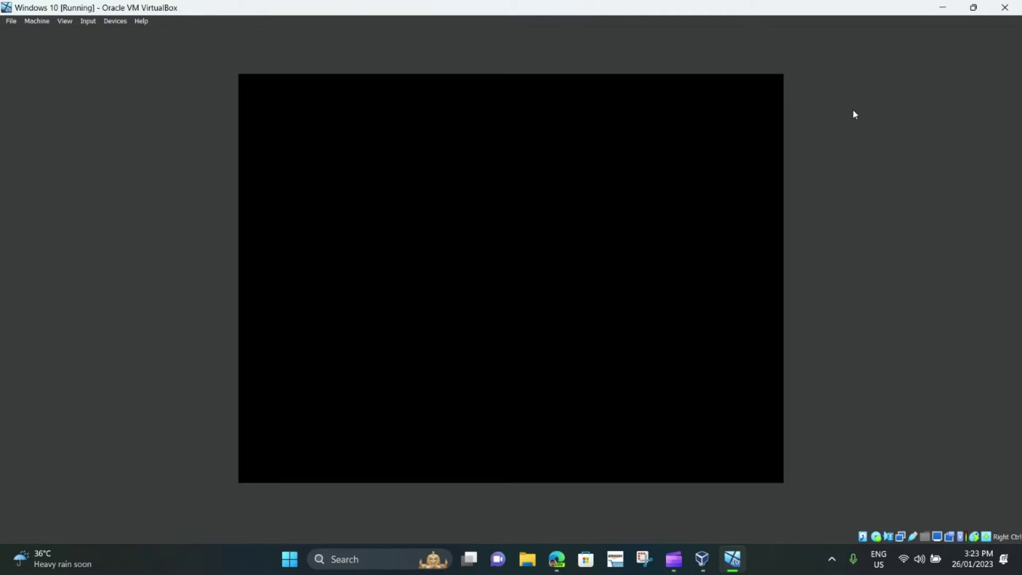
{"action": "key", "text": "Return"}
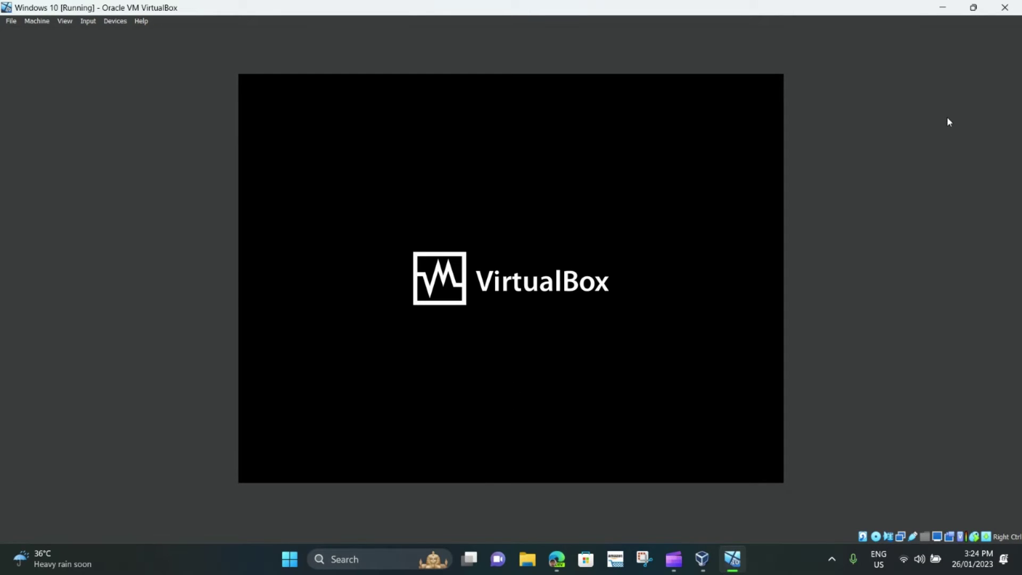
{"action": "left_click", "coordinate": [674, 559]}
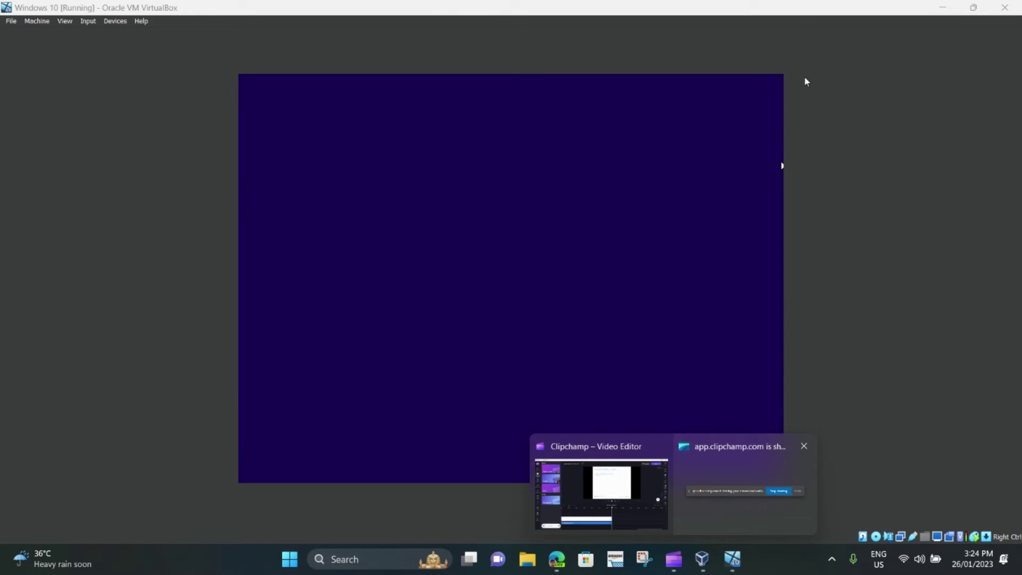
{"action": "left_click", "coordinate": [804, 79]}
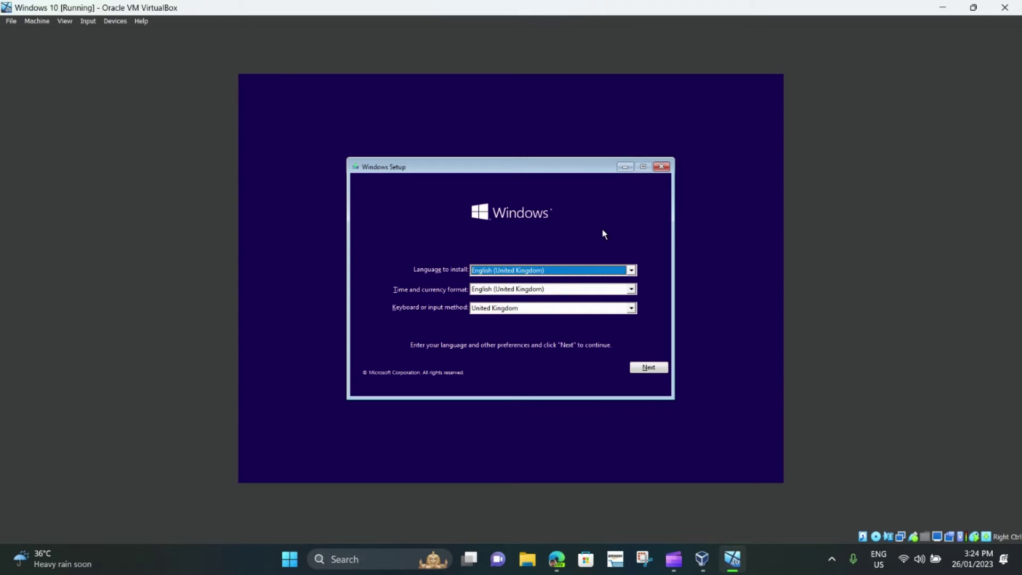
Choose English (Australia) as the time and currency format and go to the next page.
{"action": "left_click", "coordinate": [524, 289]}
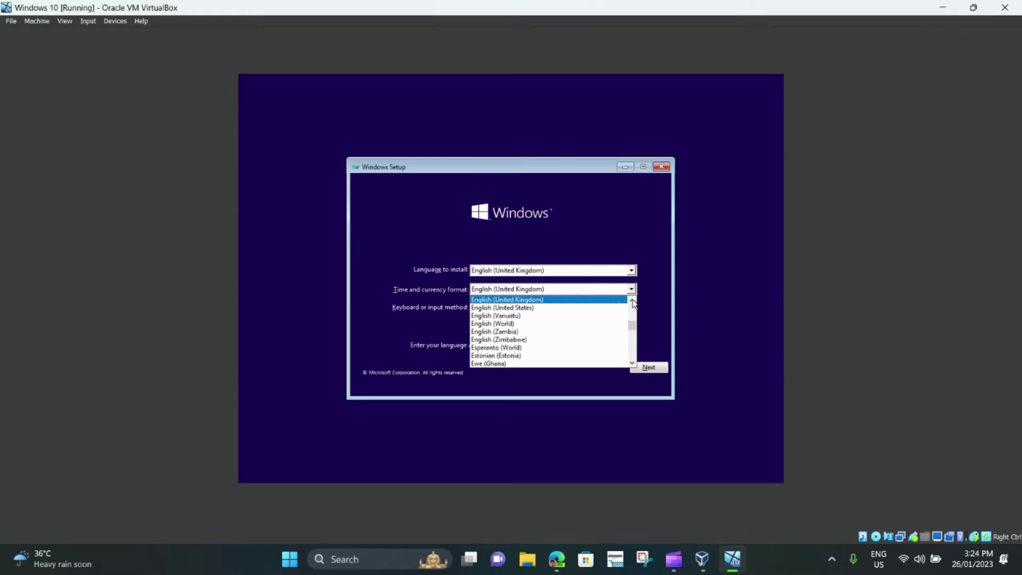
{"action": "left_click", "coordinate": [633, 302]}
{"action": "left_click_drag", "start_coordinate": [632, 301], "coordinate": [633, 304]}
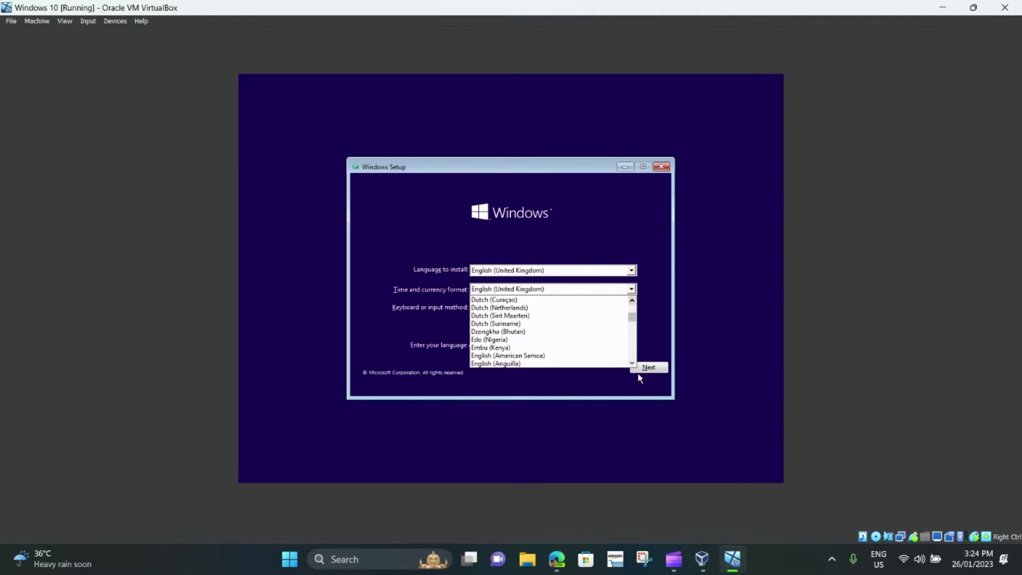
{"action": "scroll", "coordinate": [535, 352], "scroll_direction": "down", "scroll_amount": 3}
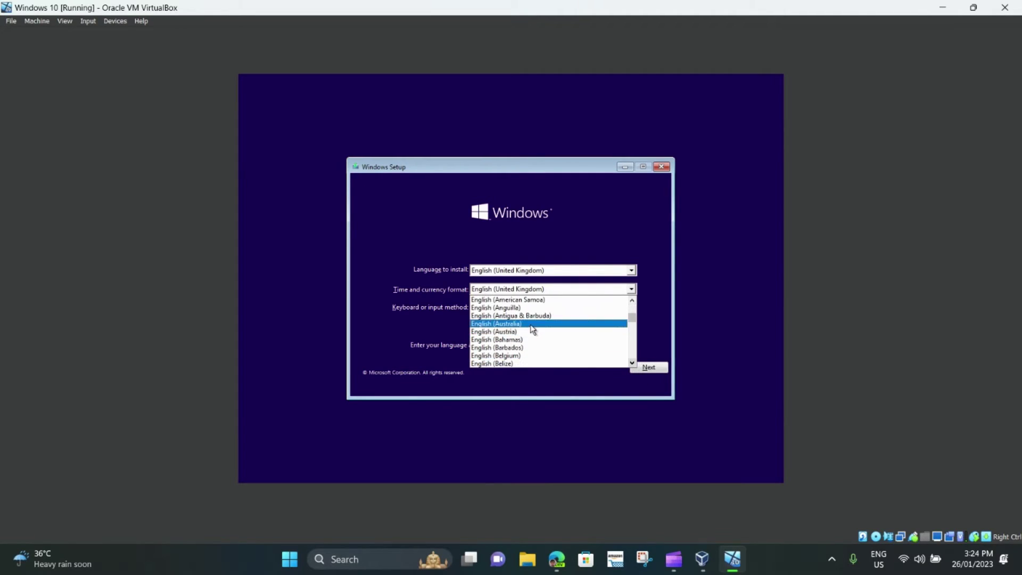
{"action": "left_click", "coordinate": [545, 323]}
{"action": "left_click", "coordinate": [544, 271]}
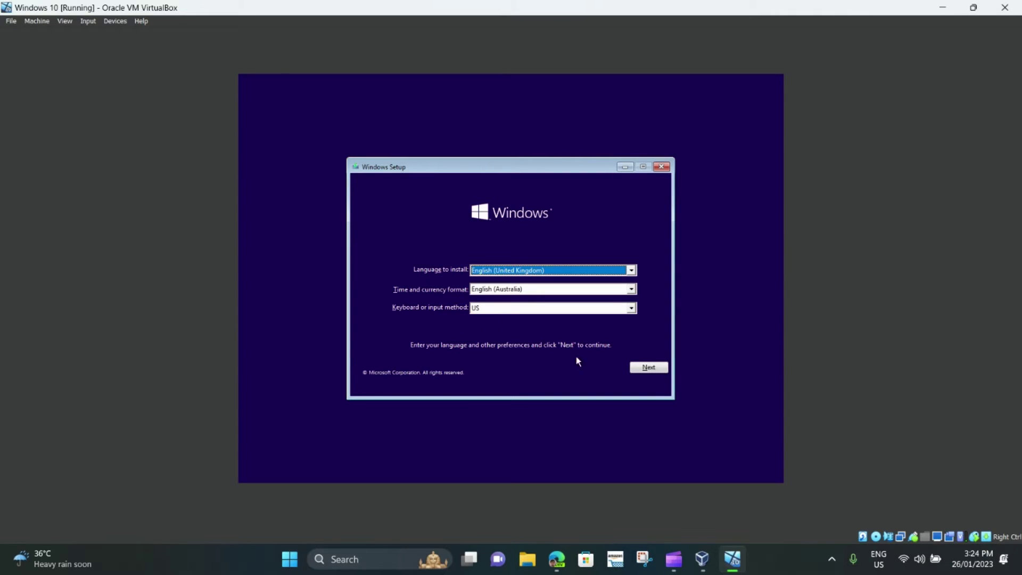
{"action": "left_click", "coordinate": [648, 368]}
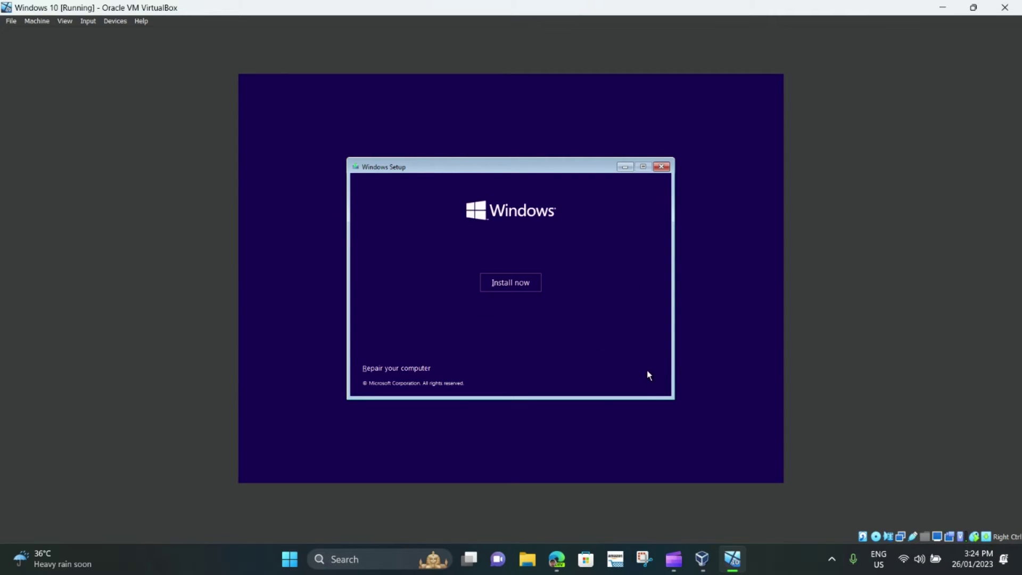
Start the Windows installation and wait for the Activate Windows page.
{"action": "left_click", "coordinate": [521, 280]}
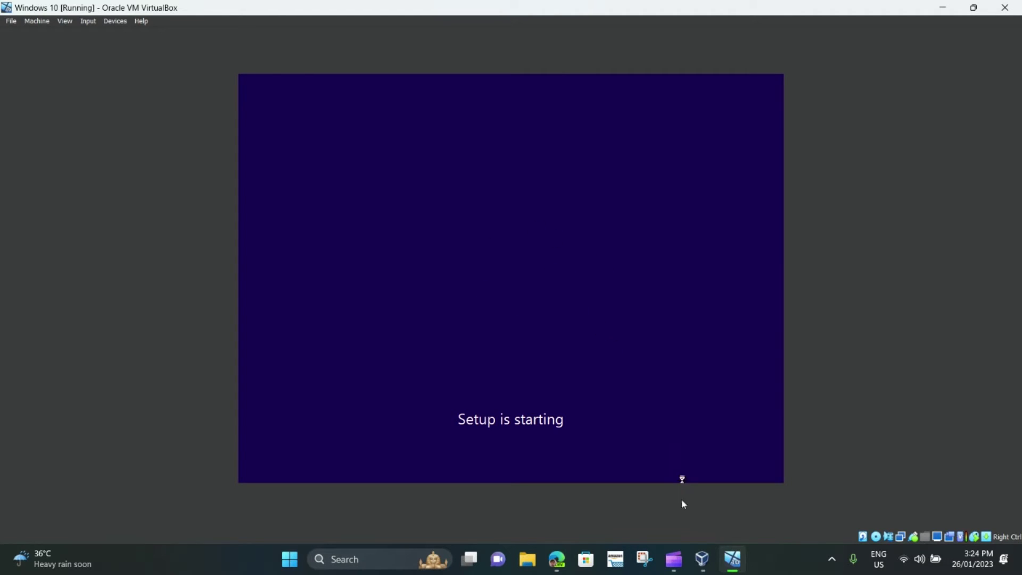
{"action": "mouse_move", "coordinate": [673, 559]}
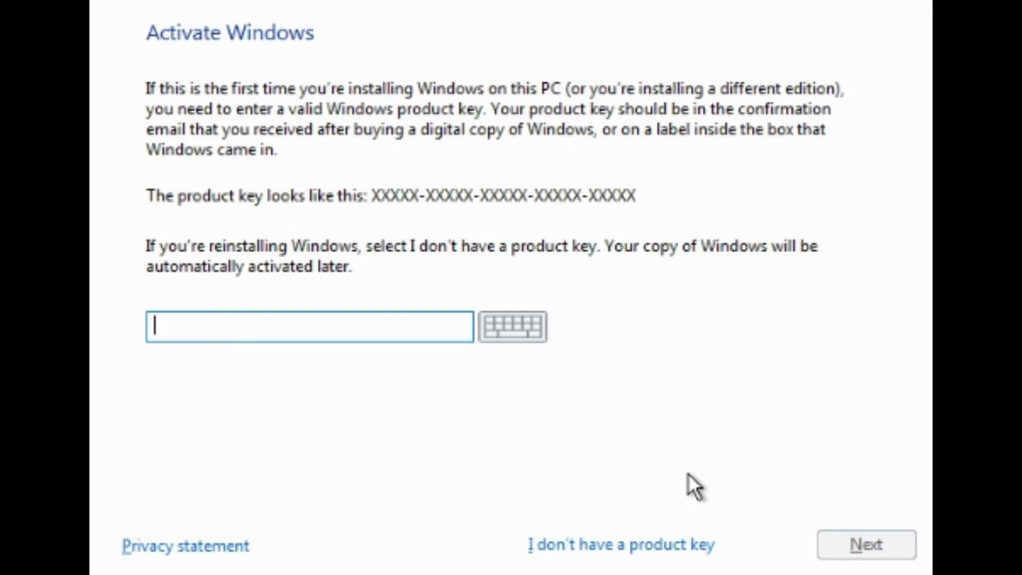
Choose 'I don't have a product key' to skip activation.
{"action": "left_click", "coordinate": [631, 545]}
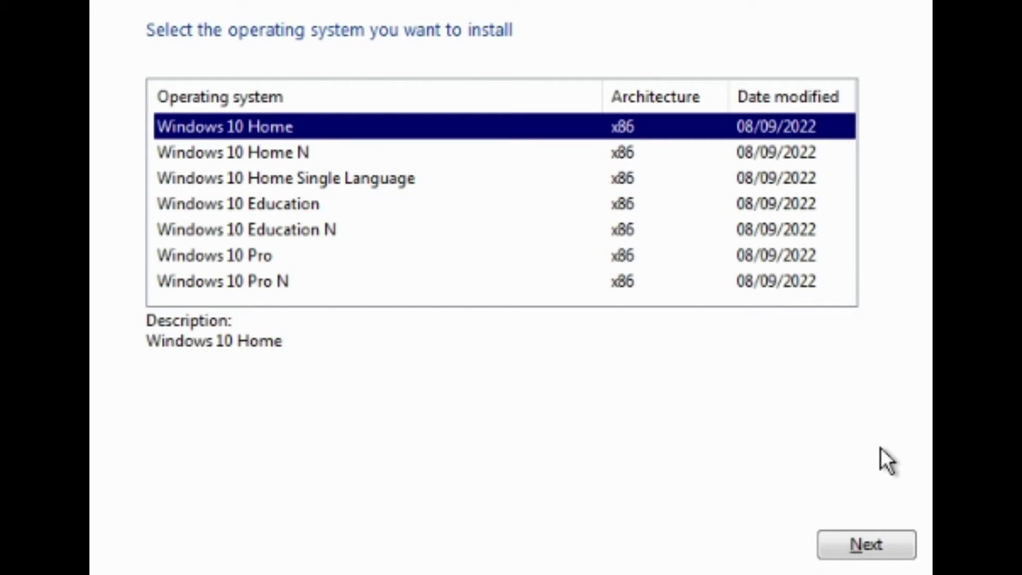
Confirm Windows 10 Home, accept the licence terms and continue to the installation type.
{"action": "left_click", "coordinate": [860, 547]}
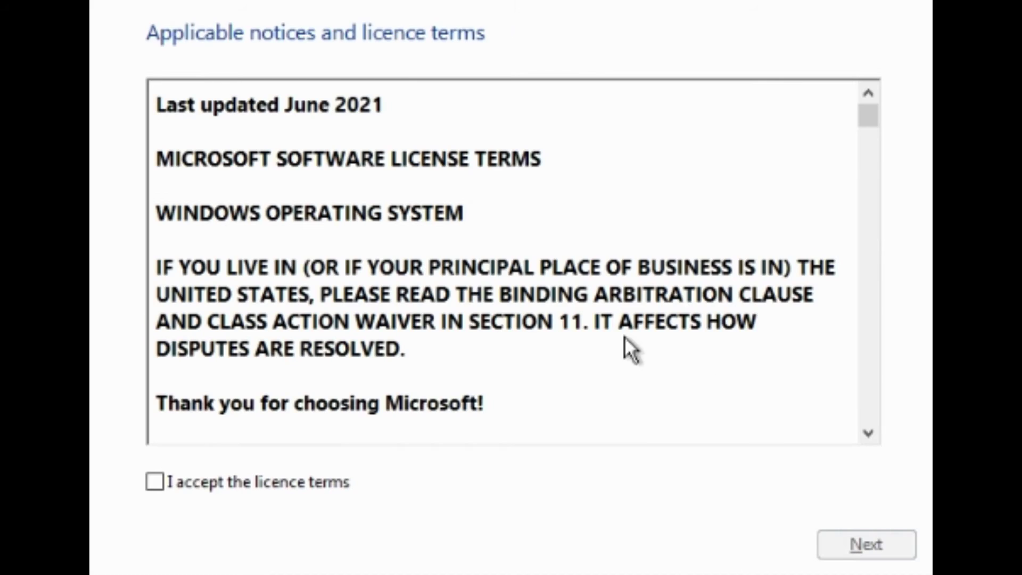
{"action": "scroll", "coordinate": [424, 296], "scroll_direction": "down", "scroll_amount": 10}
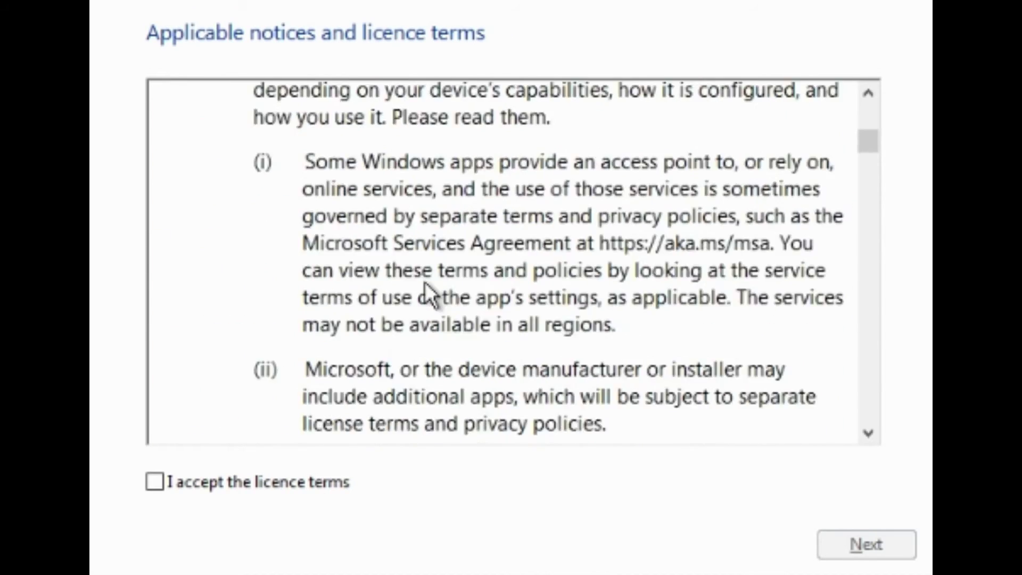
{"action": "left_click", "coordinate": [309, 482]}
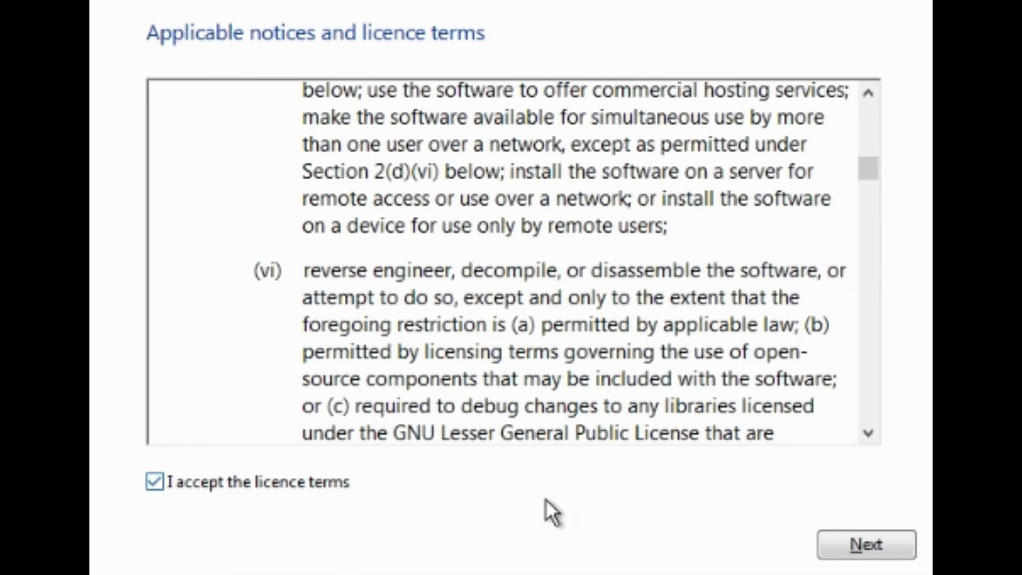
{"action": "left_click", "coordinate": [860, 549]}
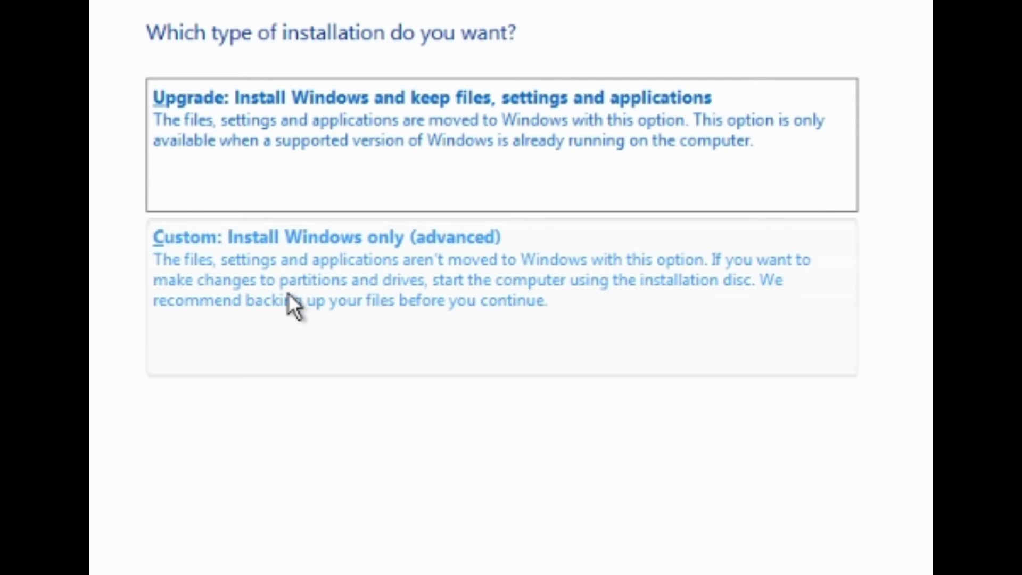
Choose the Custom Windows-only install and target the 32.0 GB unallocated Drive 0.
{"action": "left_click", "coordinate": [229, 291]}
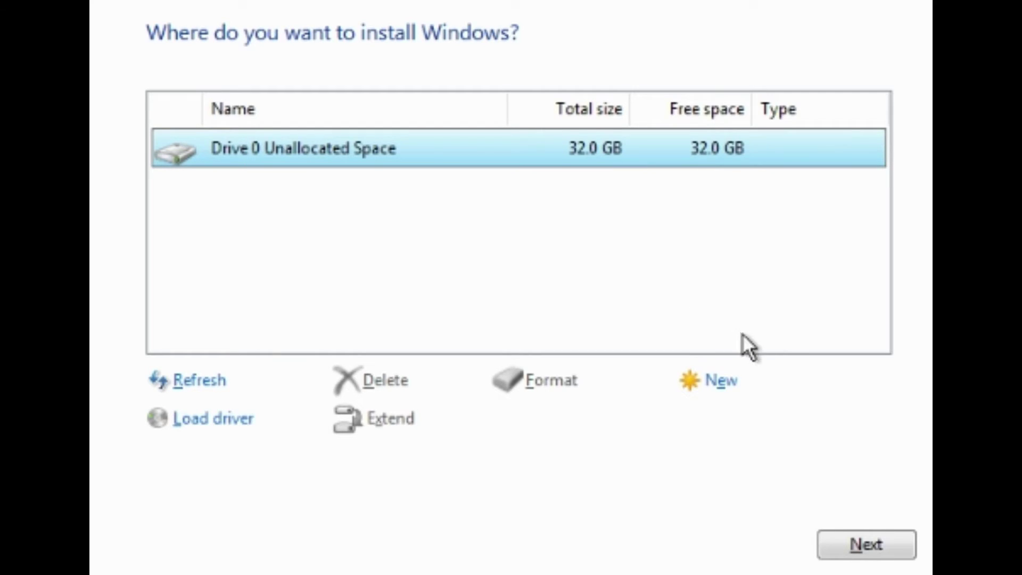
{"action": "left_click", "coordinate": [867, 548]}
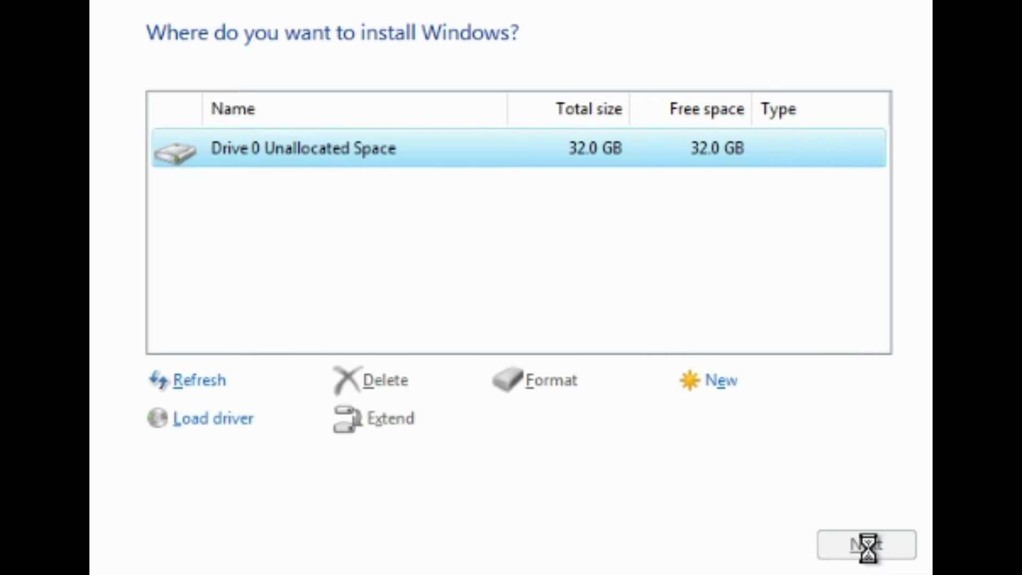
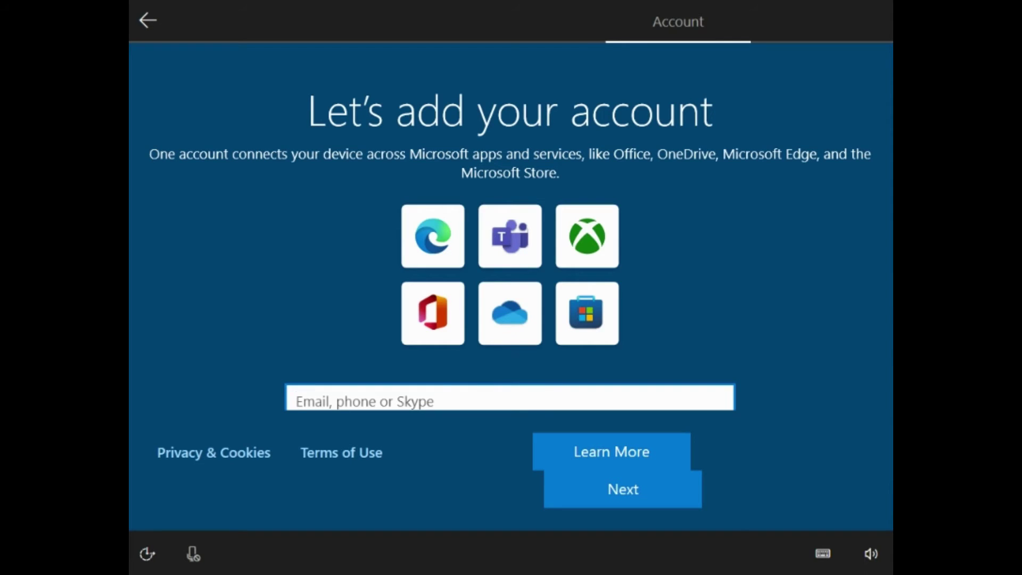
Review the device privacy options, leaving Location, Find my device, Tailored experiences and Advertising ID on Yes.
{"action": "scroll", "coordinate": [772, 191], "scroll_direction": "down", "scroll_amount": 3}
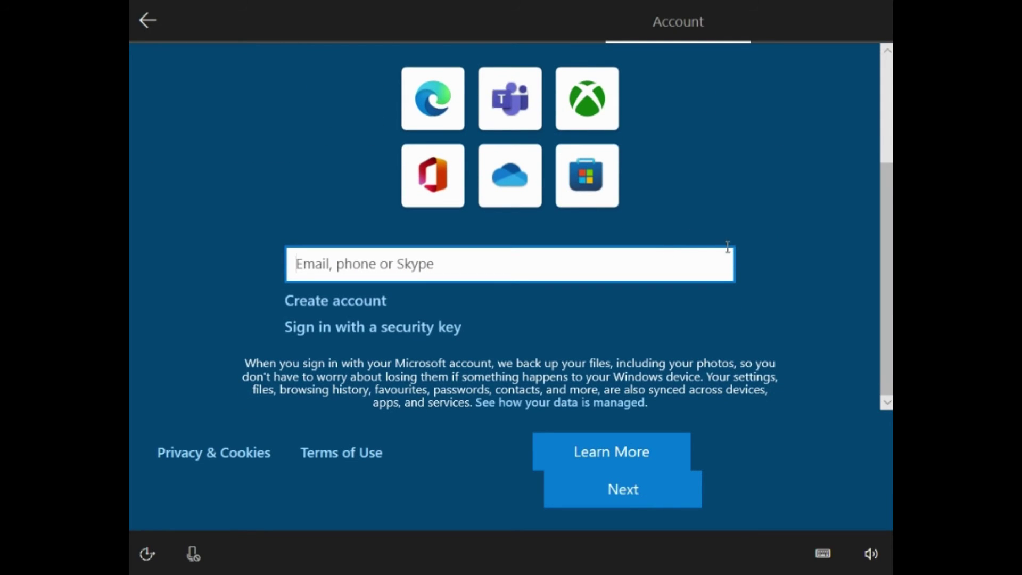
{"action": "scroll", "coordinate": [798, 207], "scroll_direction": "up", "scroll_amount": 3}
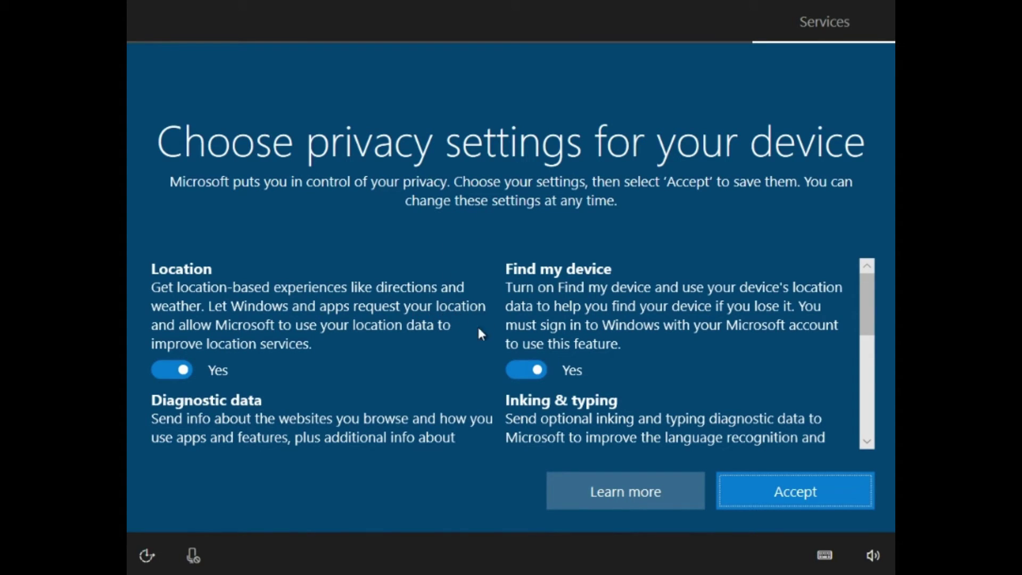
{"action": "scroll", "coordinate": [476, 320], "scroll_direction": "down", "scroll_amount": 1}
{"action": "scroll", "coordinate": [454, 318], "scroll_direction": "up", "scroll_amount": 1}
{"action": "scroll", "coordinate": [458, 349], "scroll_direction": "down", "scroll_amount": 5}
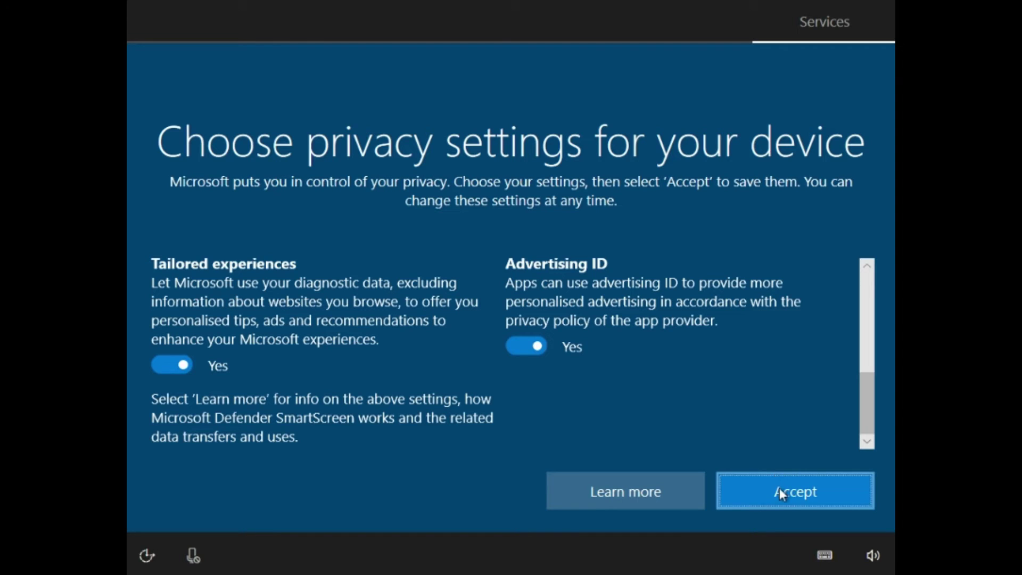
{"action": "scroll", "coordinate": [745, 409], "scroll_direction": "up", "scroll_amount": 1}
{"action": "scroll", "coordinate": [742, 364], "scroll_direction": "up", "scroll_amount": 4}
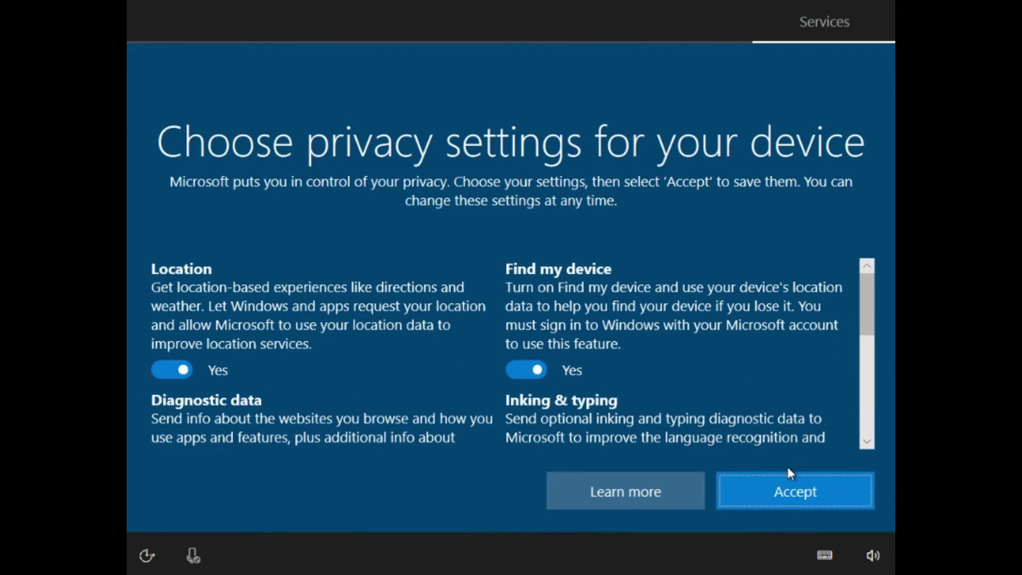
Accept the privacy settings, then choose Entertainment, Gaming, Creativity and School as device uses and confirm.
{"action": "left_click", "coordinate": [785, 489]}
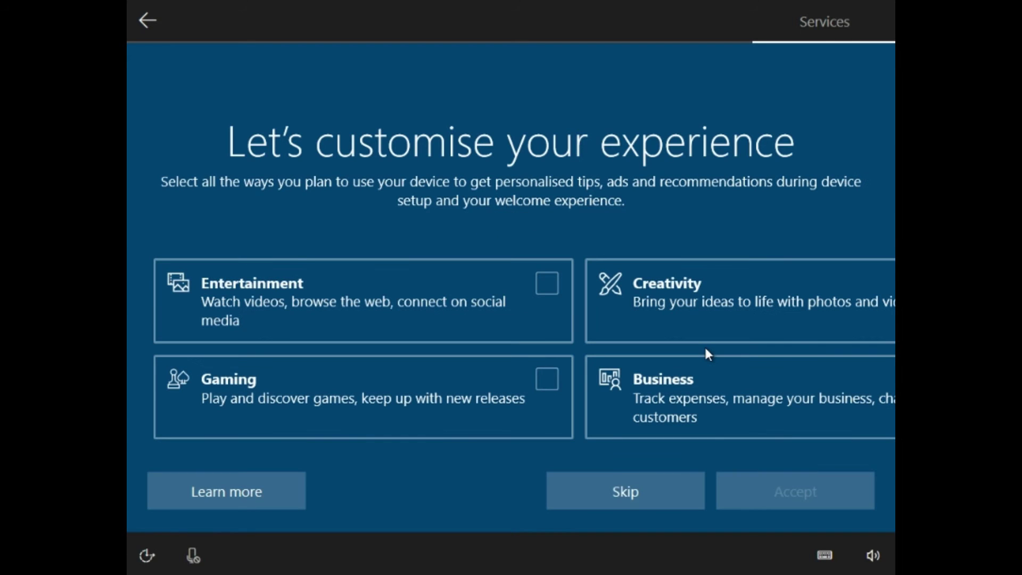
{"action": "left_click", "coordinate": [530, 309]}
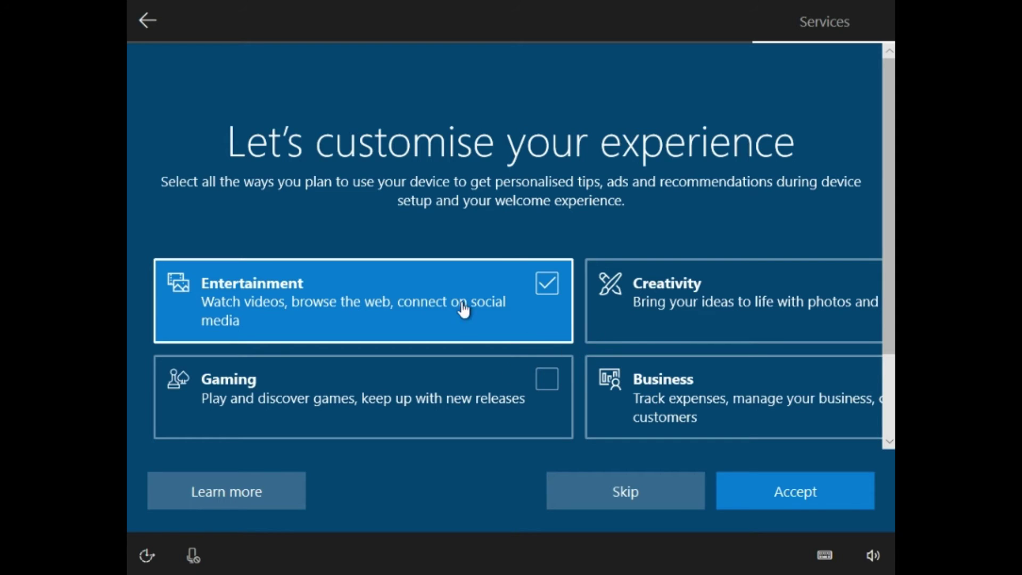
{"action": "left_click", "coordinate": [518, 397]}
{"action": "left_click", "coordinate": [724, 319]}
{"action": "scroll", "coordinate": [625, 308], "scroll_direction": "down", "scroll_amount": 2}
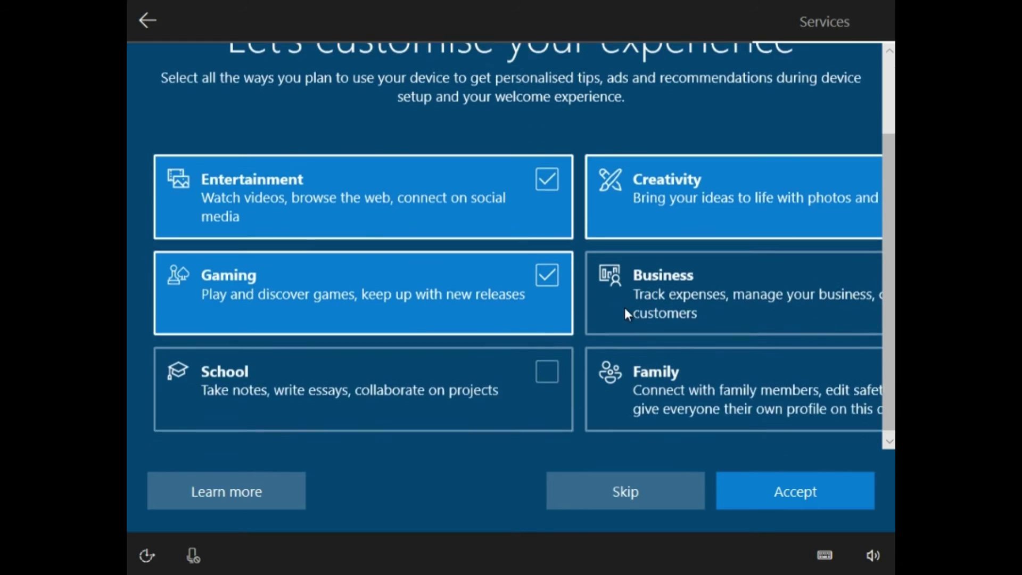
{"action": "left_click", "coordinate": [495, 388]}
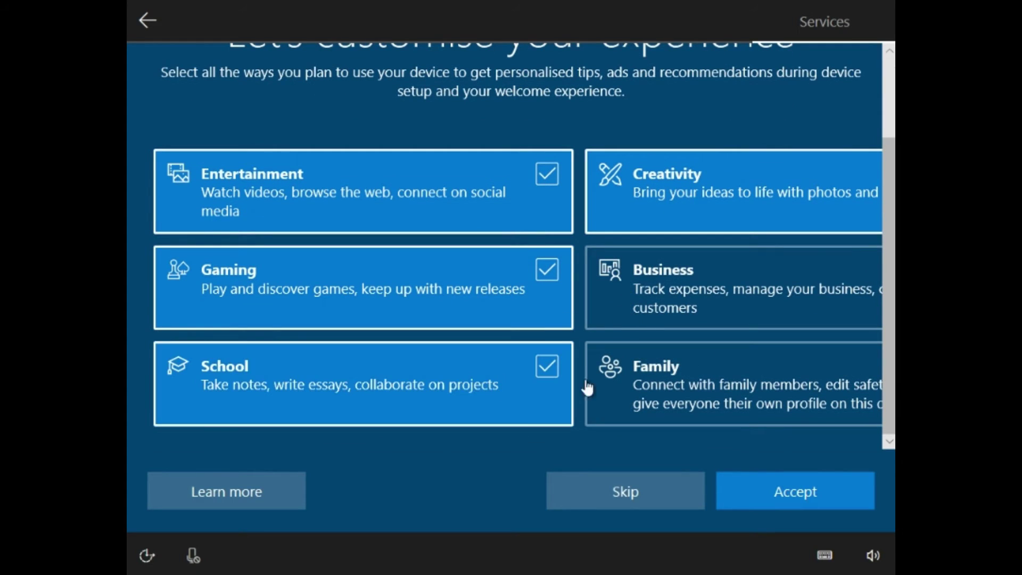
{"action": "left_click", "coordinate": [781, 491]}
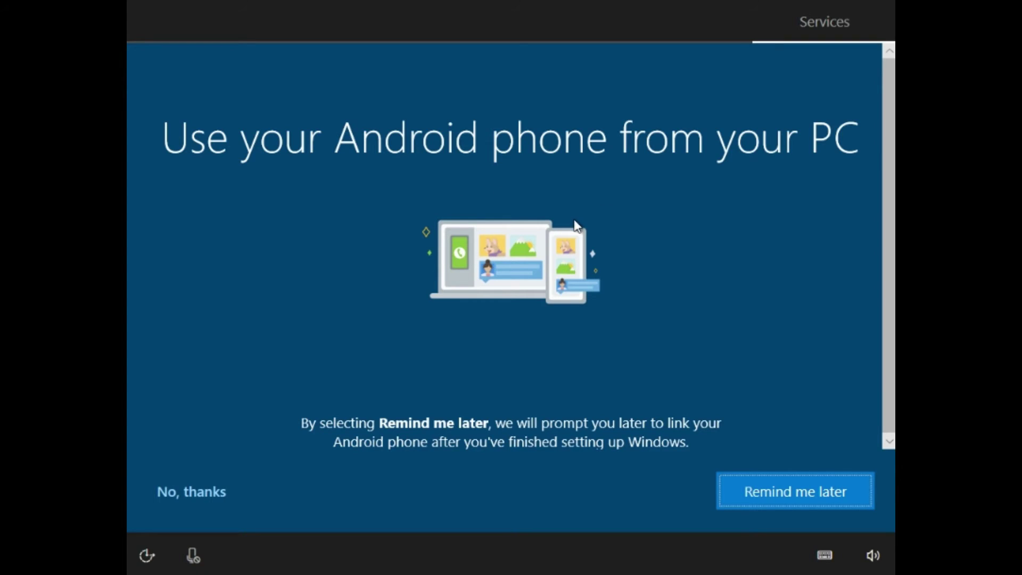
Postpone Android phone linking, decline the Microsoft 365 offer and allow Cortana access.
{"action": "left_click", "coordinate": [789, 493]}
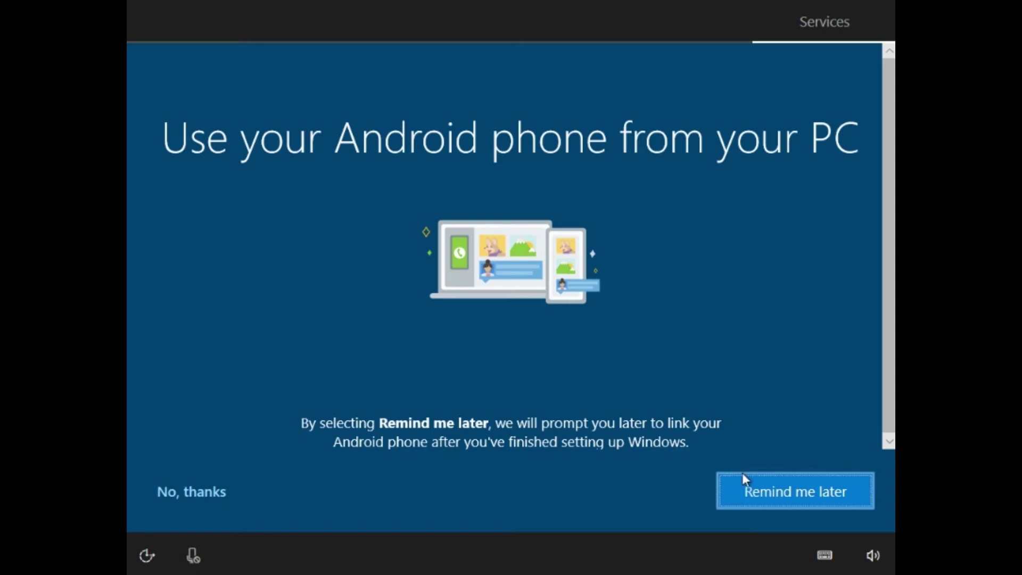
{"action": "left_click", "coordinate": [790, 491]}
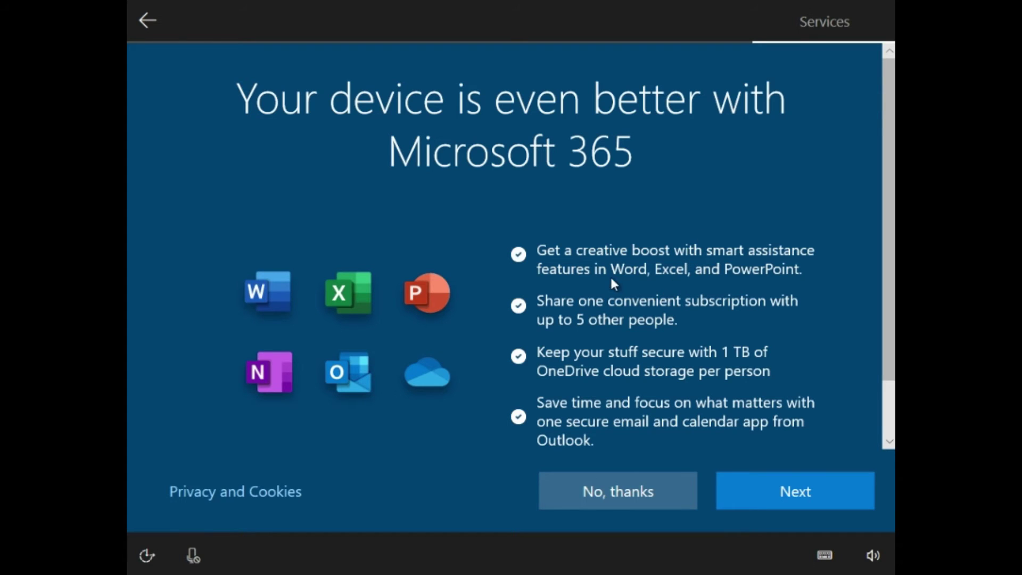
{"action": "scroll", "coordinate": [740, 332], "scroll_direction": "down", "scroll_amount": 2}
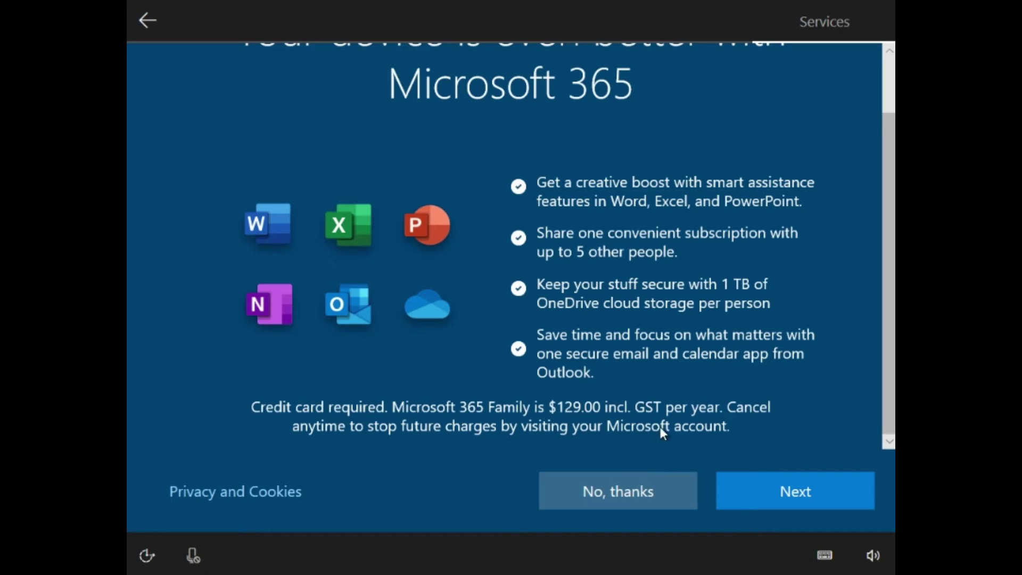
{"action": "left_click", "coordinate": [629, 484]}
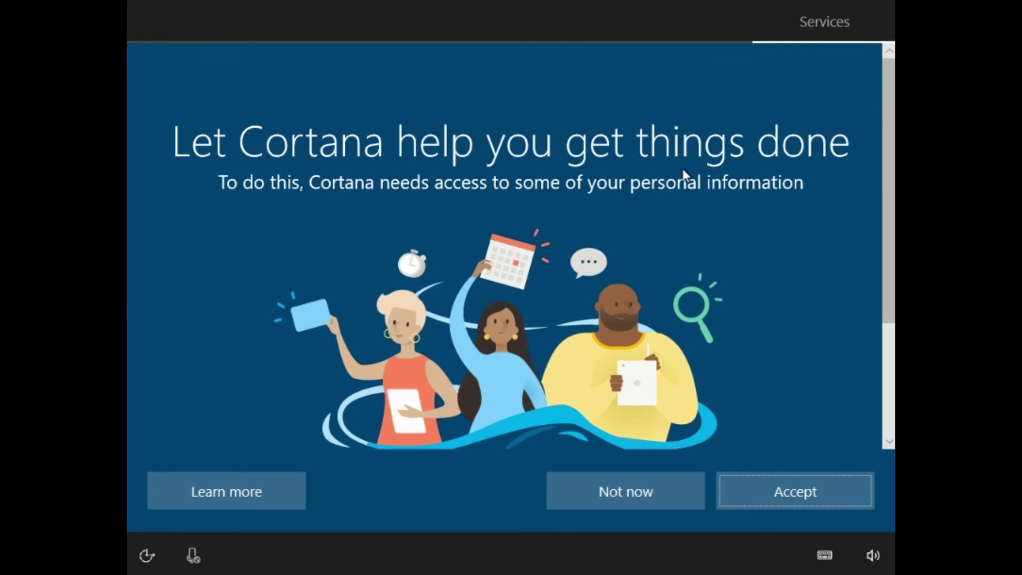
{"action": "scroll", "coordinate": [669, 229], "scroll_direction": "down", "scroll_amount": 3}
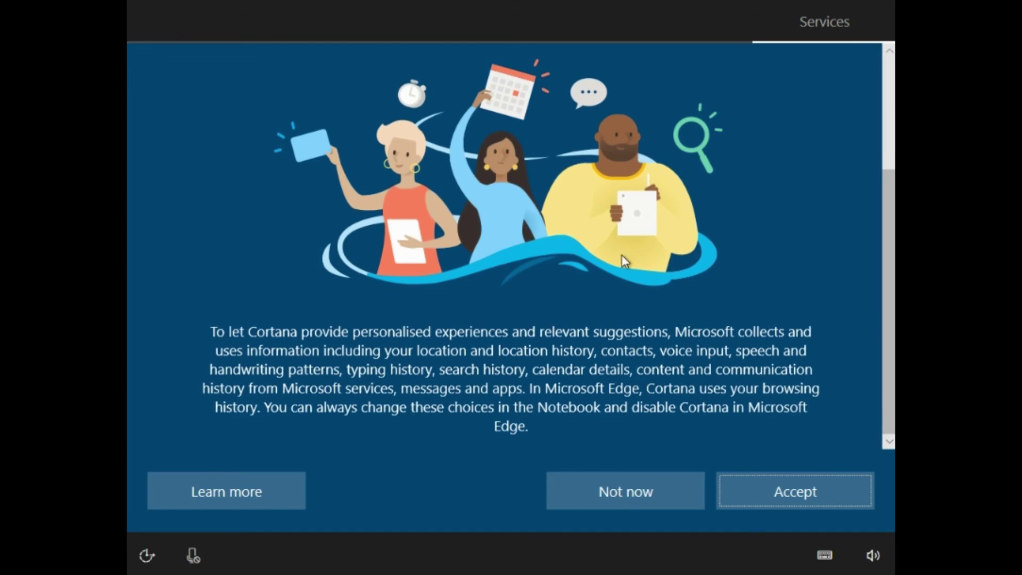
{"action": "scroll", "coordinate": [634, 261], "scroll_direction": "up", "scroll_amount": 3}
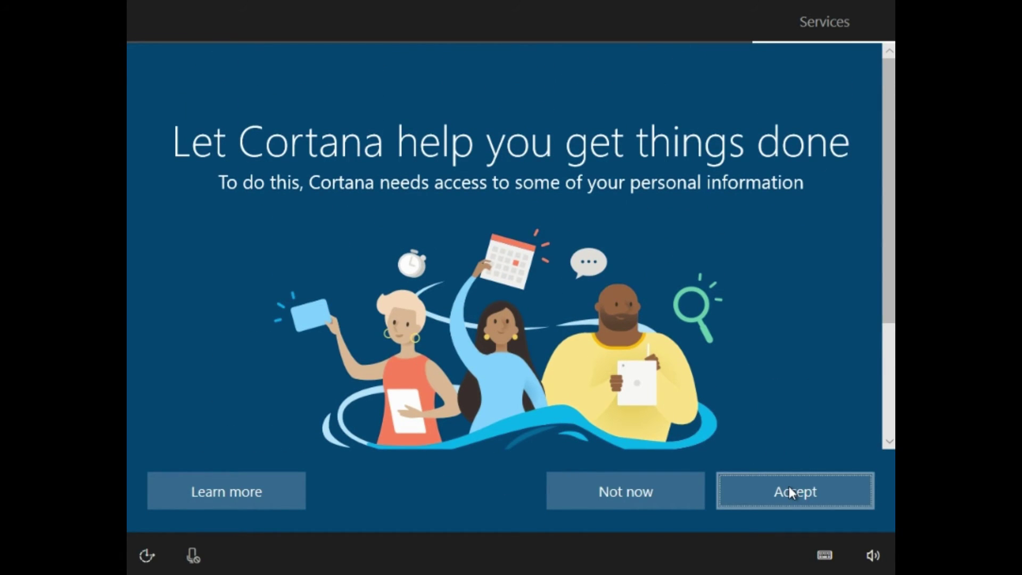
{"action": "left_click", "coordinate": [789, 487]}
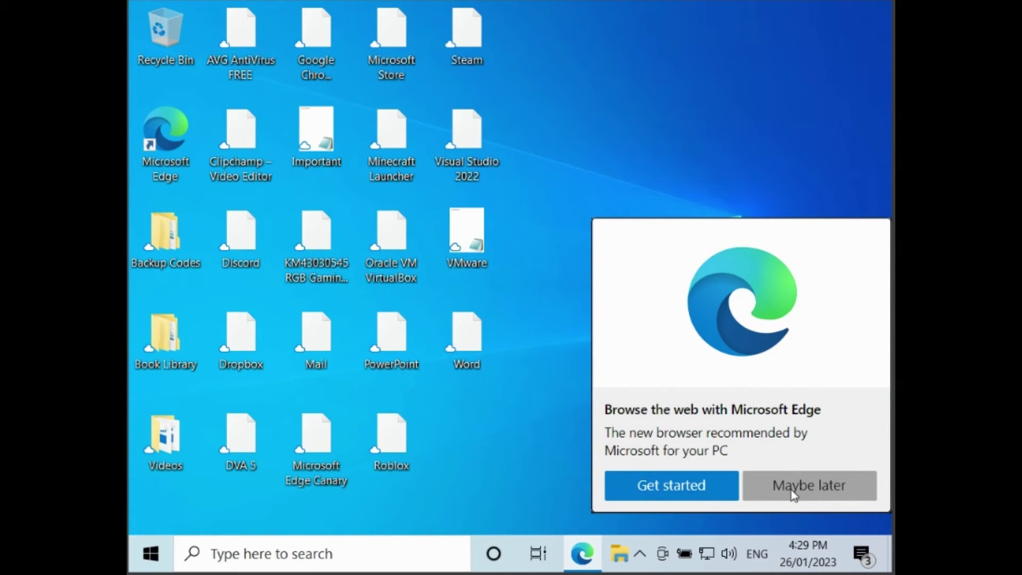
Choose Maybe later on the 'Browse the web with Microsoft Edge' popup.
{"action": "left_click", "coordinate": [773, 485]}
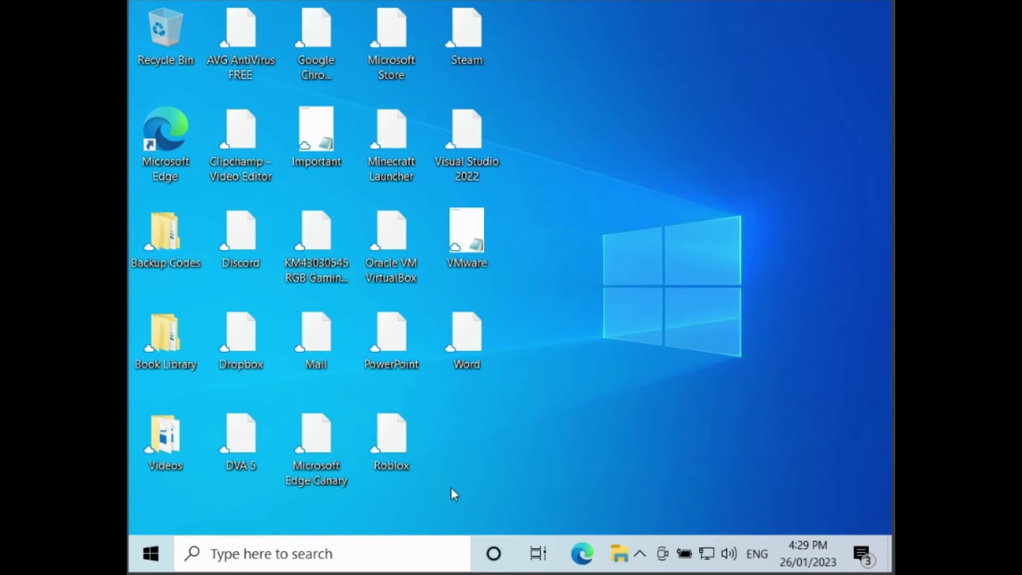
Open CD Drive (D:) under This PC in File Explorer and run VBoxWindowsAdditions-x86.
{"action": "left_click", "coordinate": [618, 552]}
{"action": "left_click", "coordinate": [216, 314]}
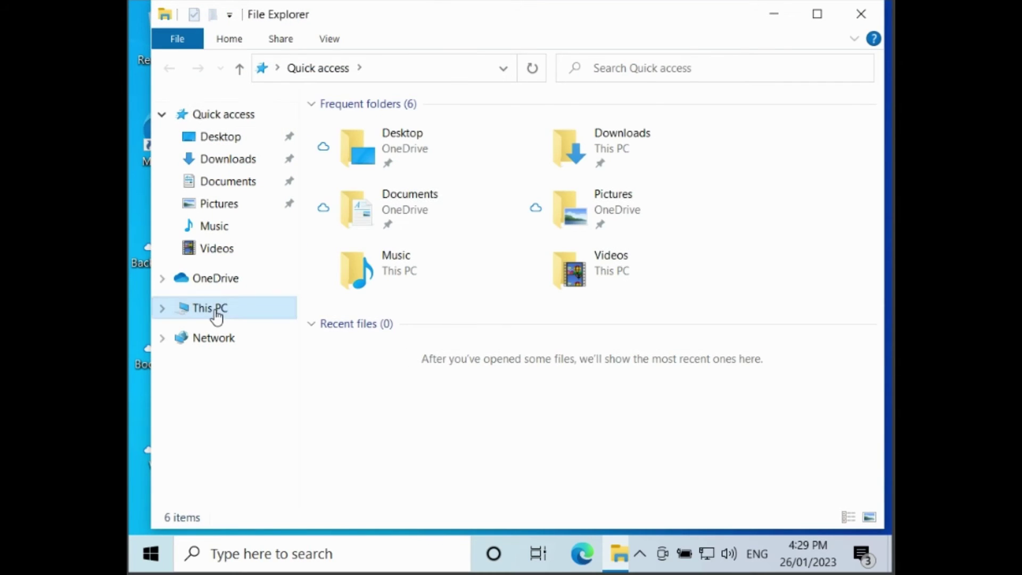
{"action": "left_click", "coordinate": [665, 388]}
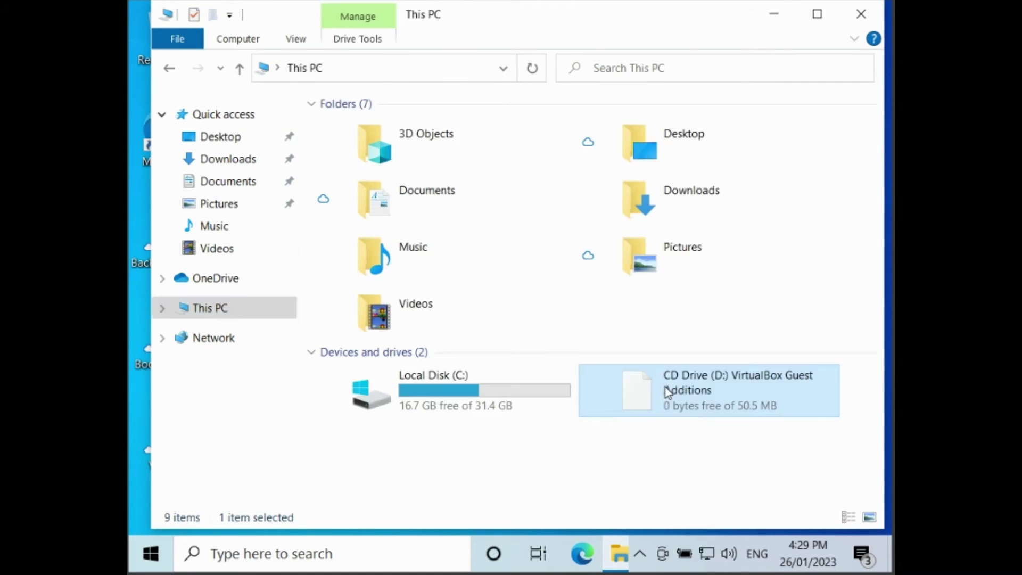
{"action": "double_click", "coordinate": [666, 388]}
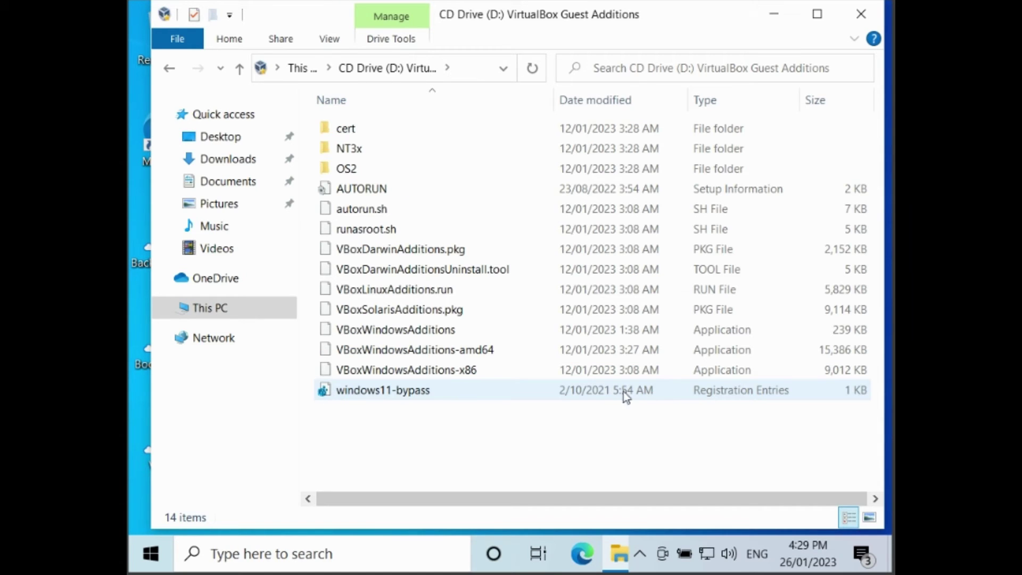
{"action": "double_click", "coordinate": [479, 370]}
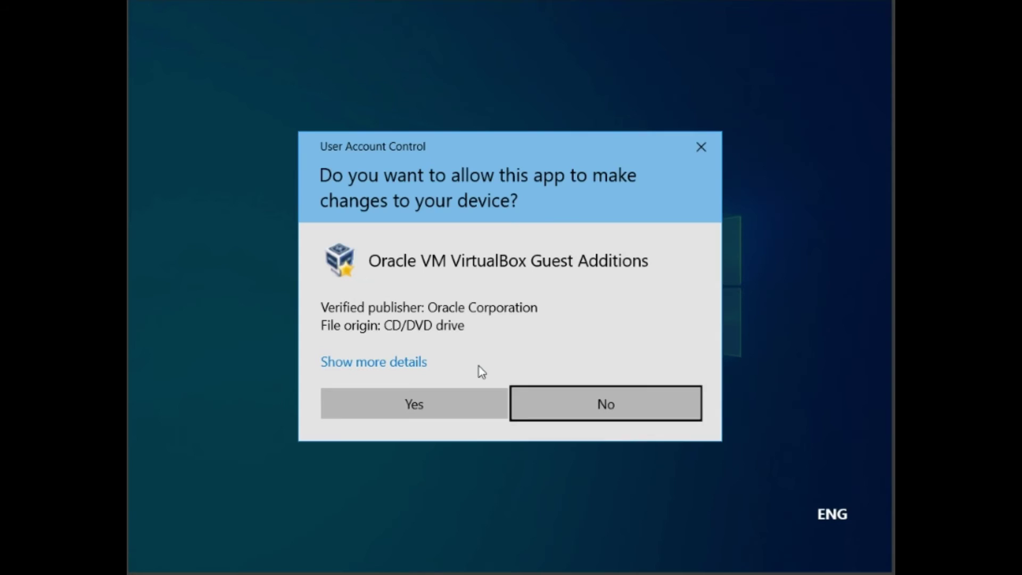
Allow the installer and install Guest Additions 7.0.6 with the default location and components.
{"action": "left_click", "coordinate": [453, 411]}
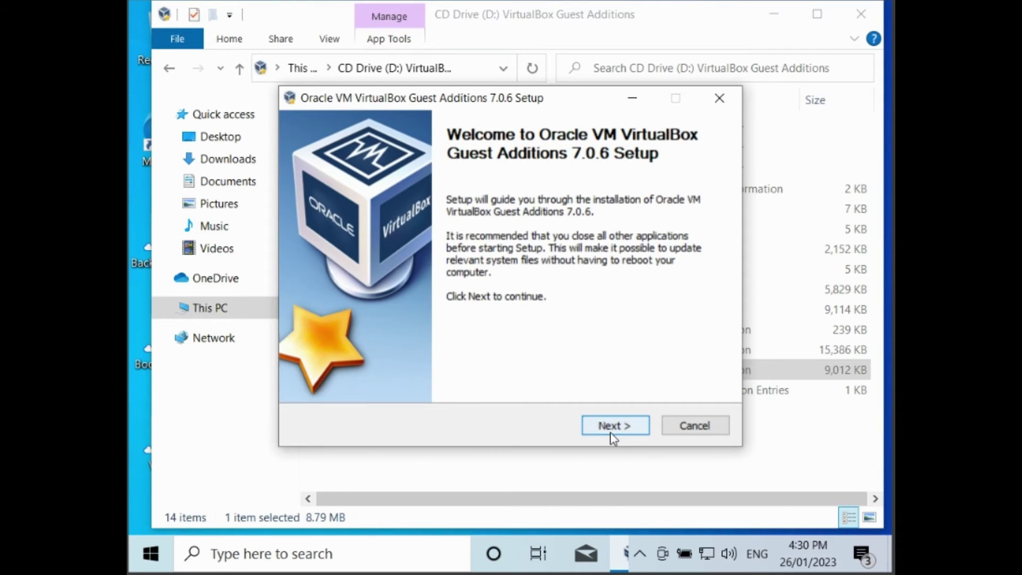
{"action": "left_click", "coordinate": [612, 430]}
{"action": "left_click", "coordinate": [612, 430]}
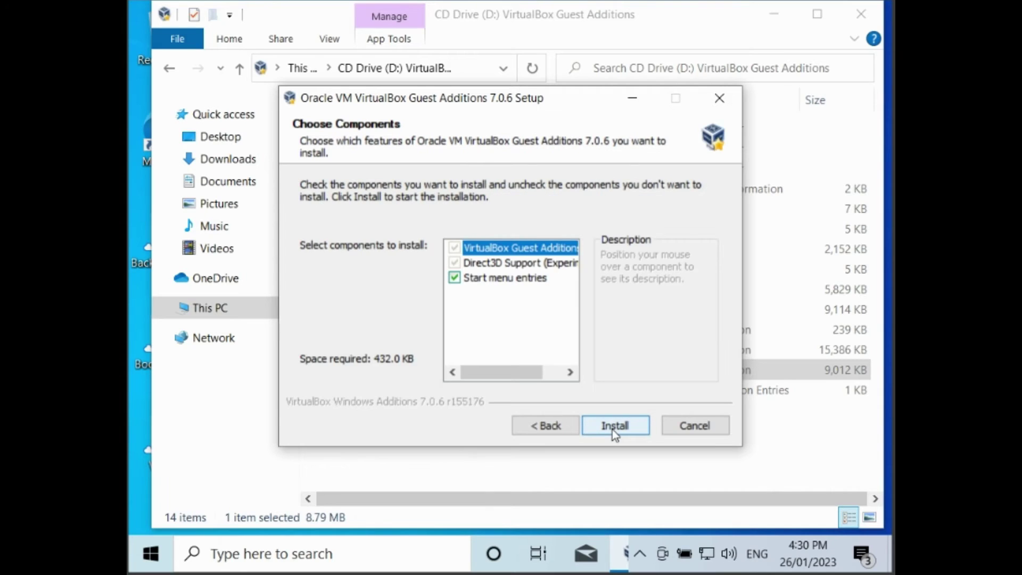
{"action": "left_click", "coordinate": [613, 429]}
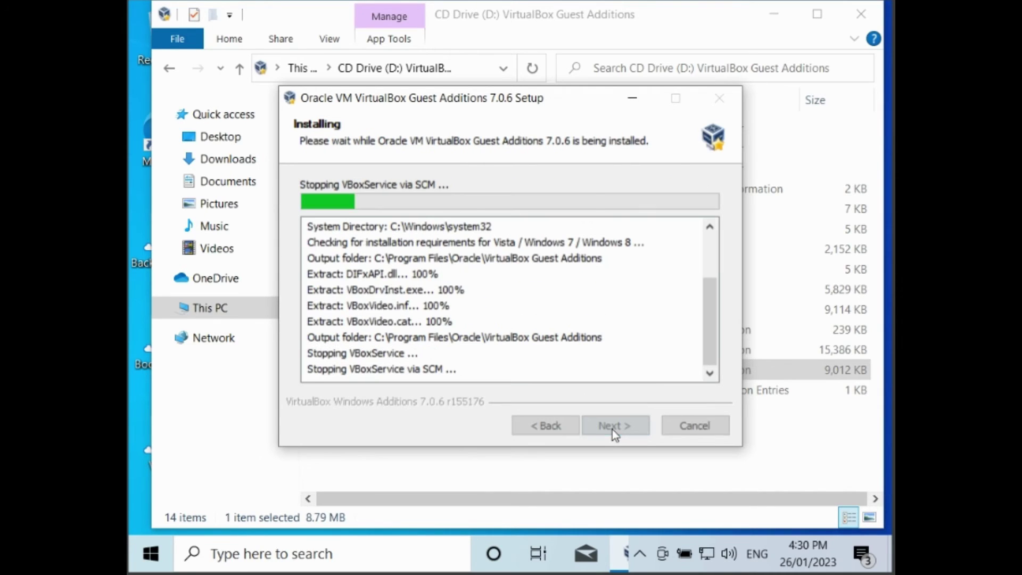
{"action": "left_click", "coordinate": [861, 14]}
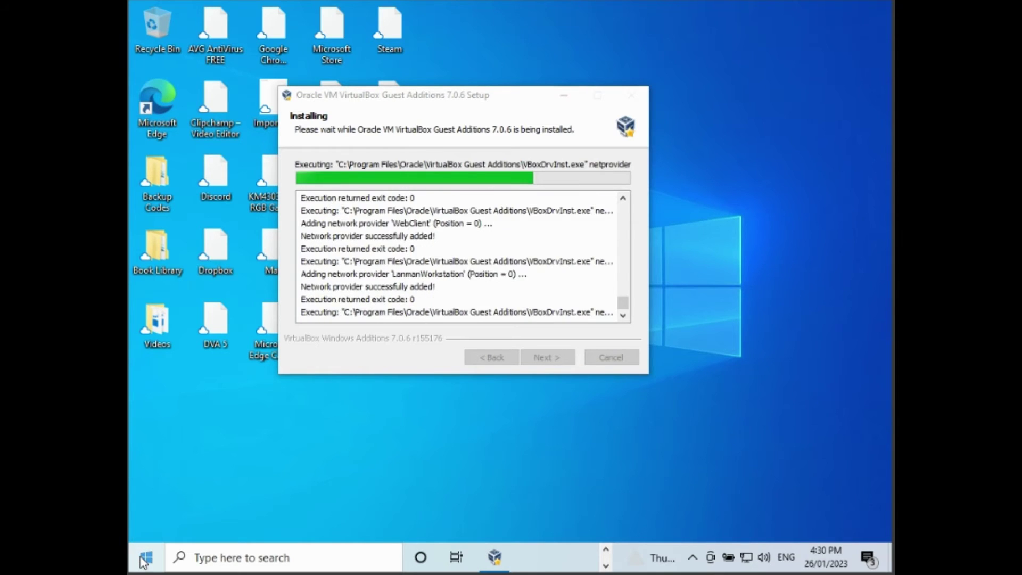
{"action": "left_click", "coordinate": [143, 561]}
{"action": "left_click", "coordinate": [145, 563]}
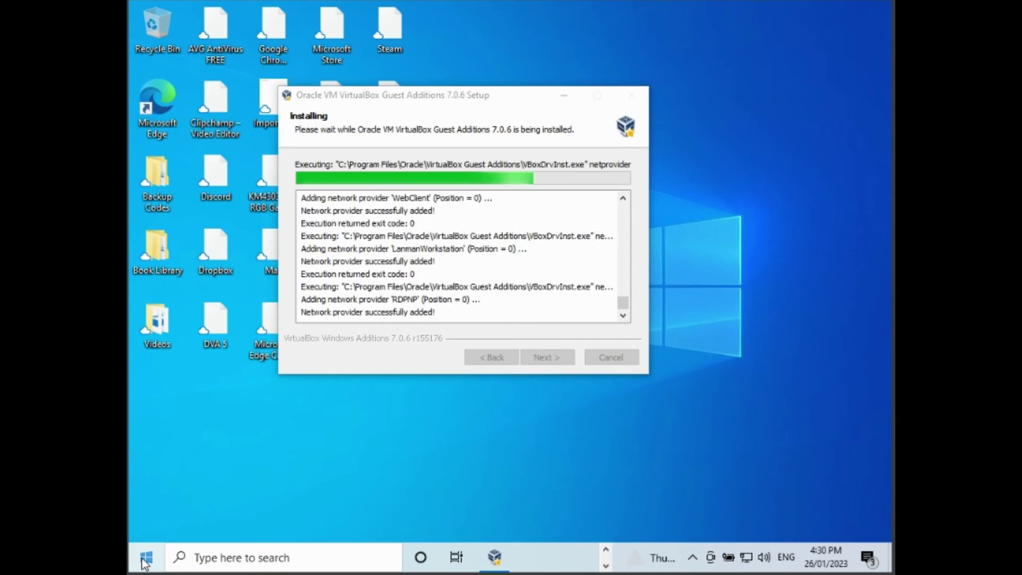
{"action": "left_click_drag", "start_coordinate": [471, 100], "coordinate": [485, 113]}
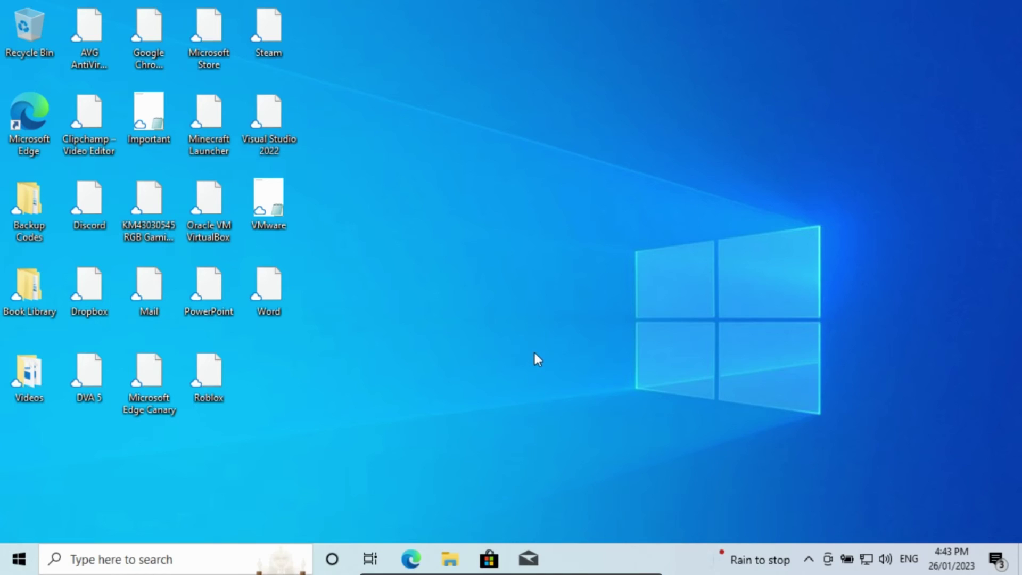
Bring up the Windows Settings home page with Win+I.
{"action": "left_click", "coordinate": [16, 558]}
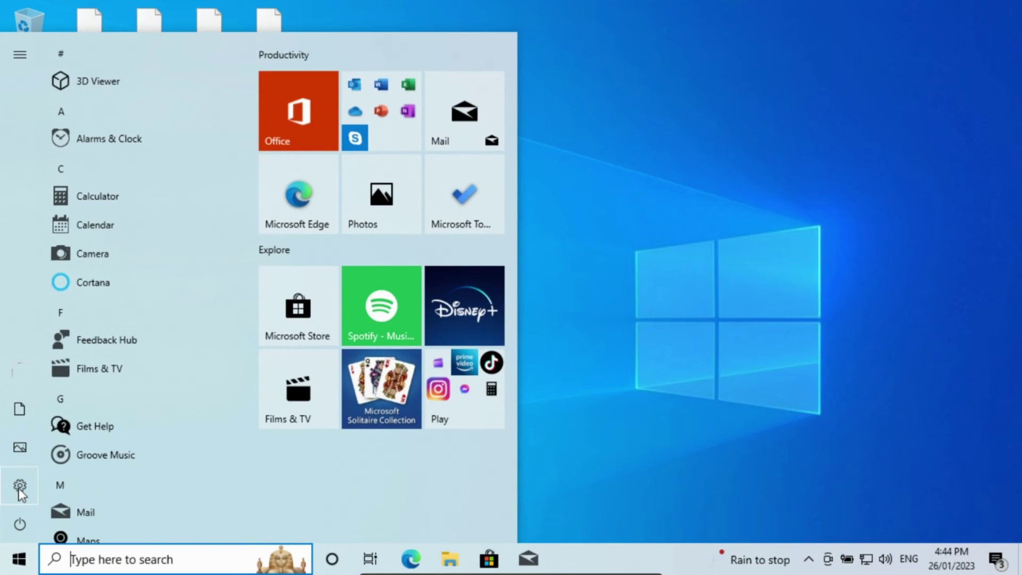
{"action": "mouse_move", "coordinate": [21, 493]}
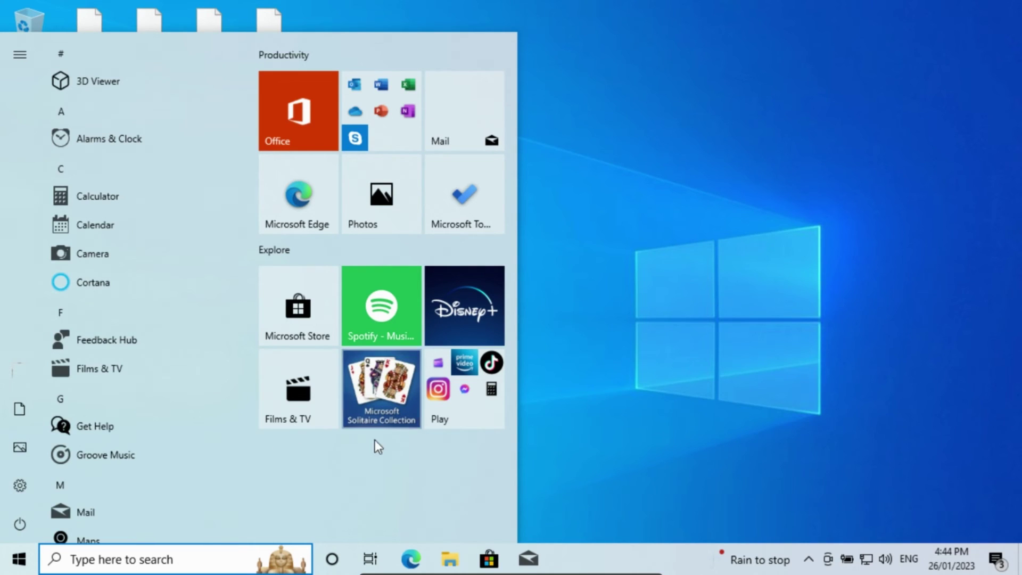
{"action": "key", "text": "super+i"}
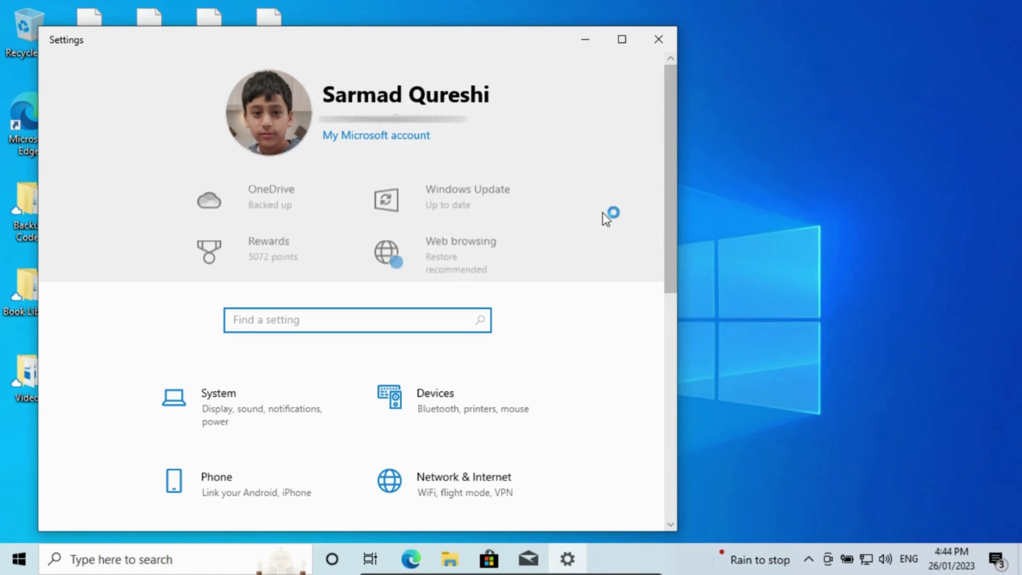
Open Windows Update in a maximized Settings window and check for updates.
{"action": "left_click", "coordinate": [463, 187]}
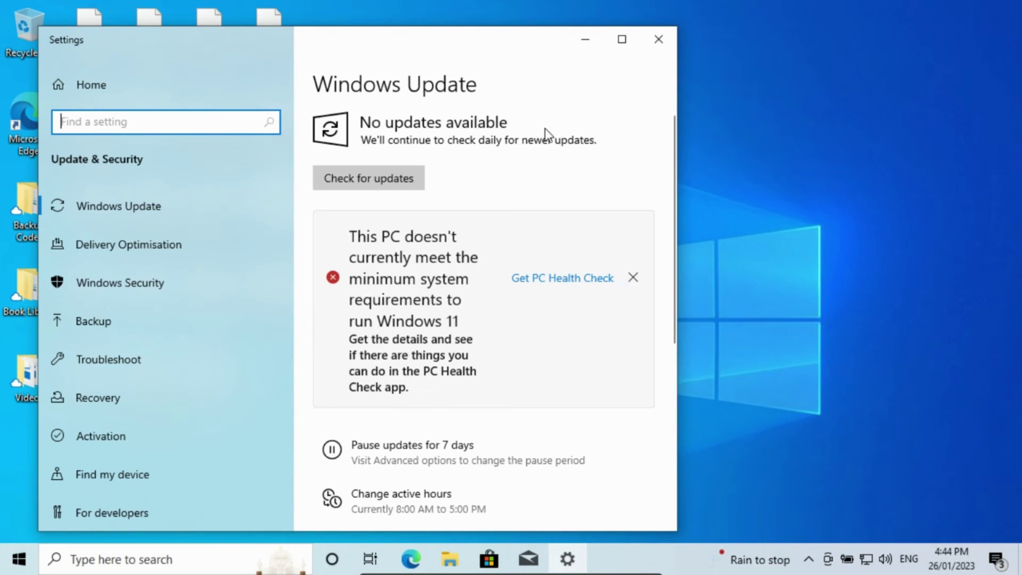
{"action": "left_click", "coordinate": [633, 49]}
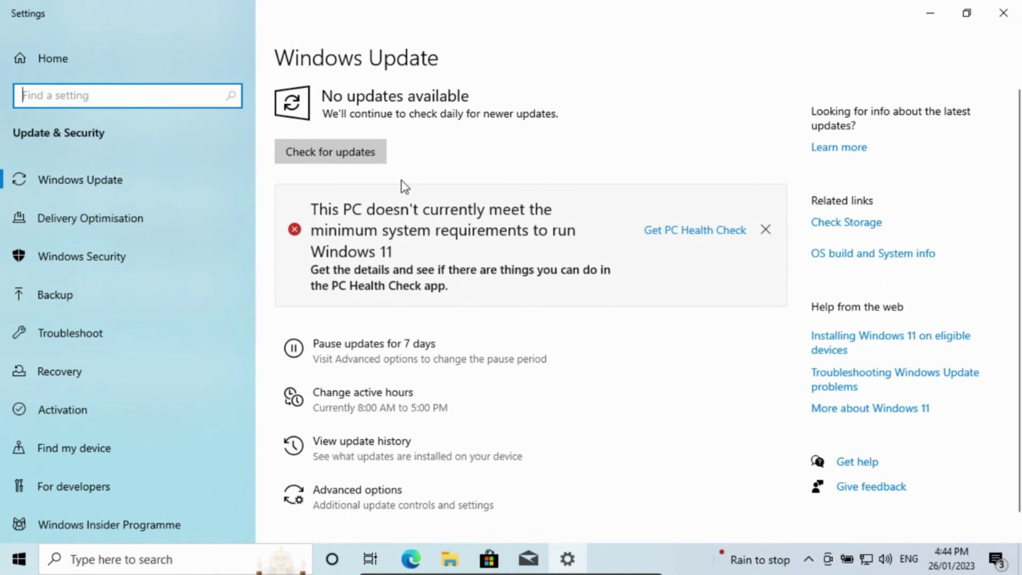
{"action": "left_click", "coordinate": [361, 156]}
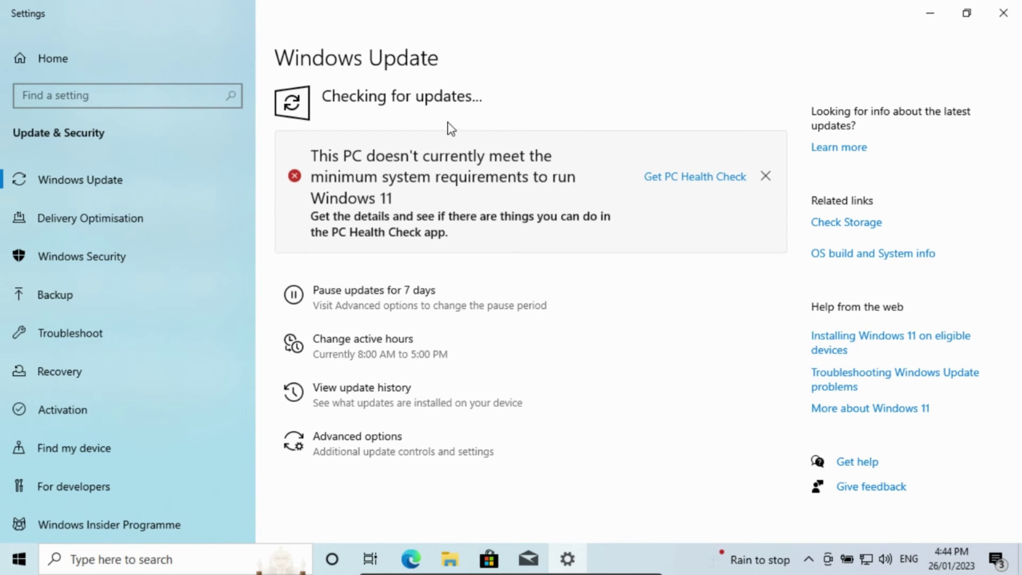
{"action": "left_click", "coordinate": [765, 177]}
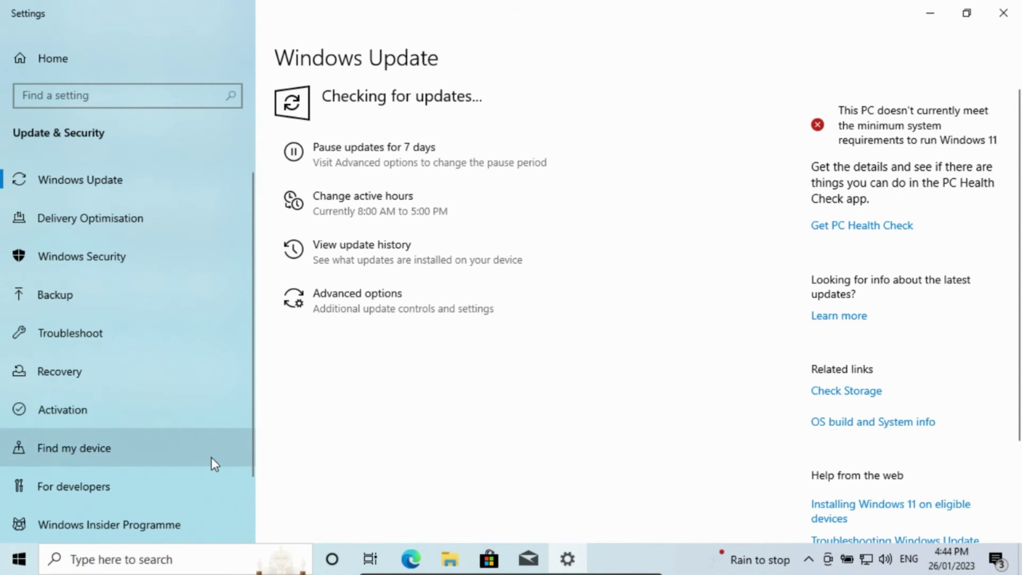
Look at the Windows Insider Programme, then download and install optional update KB5019275.
{"action": "left_click", "coordinate": [175, 537]}
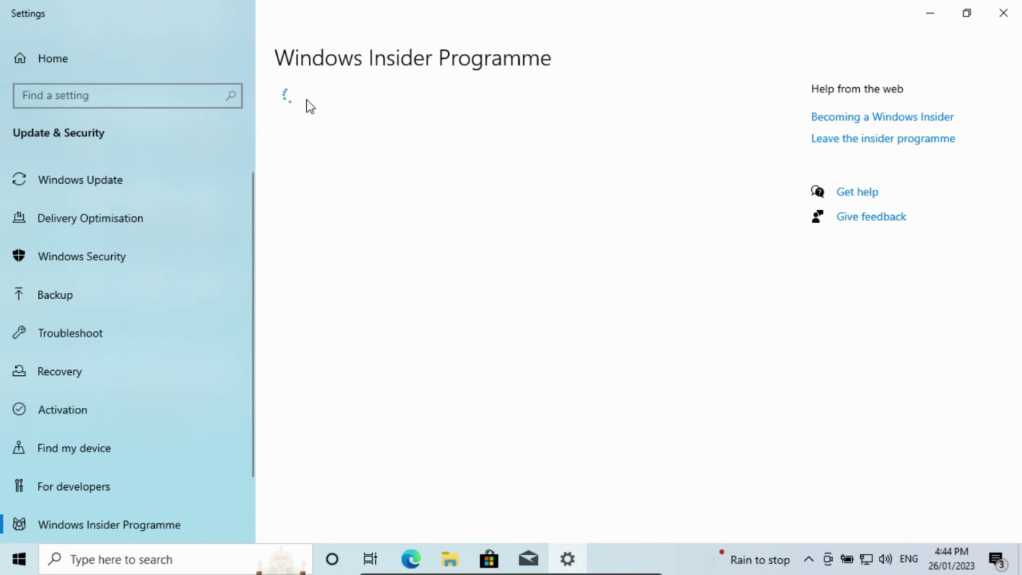
{"action": "left_click", "coordinate": [176, 191]}
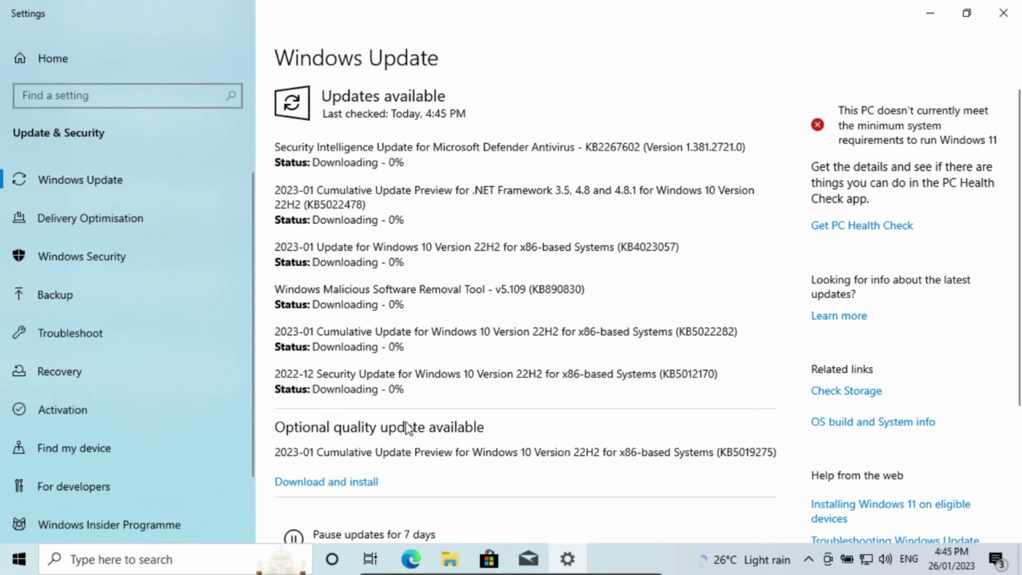
{"action": "scroll", "coordinate": [407, 428], "scroll_direction": "down", "scroll_amount": 2}
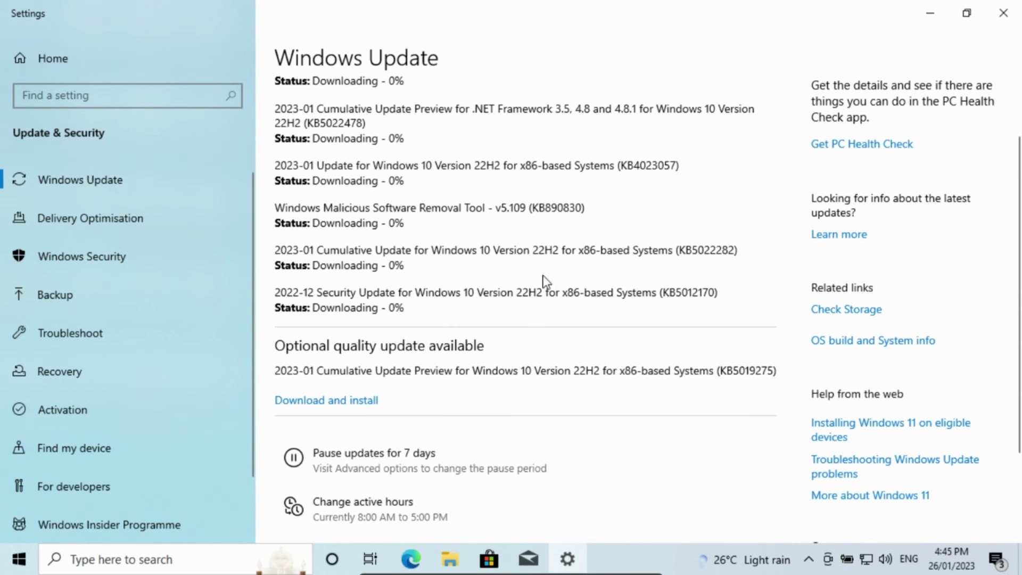
{"action": "scroll", "coordinate": [559, 270], "scroll_direction": "up", "scroll_amount": 2}
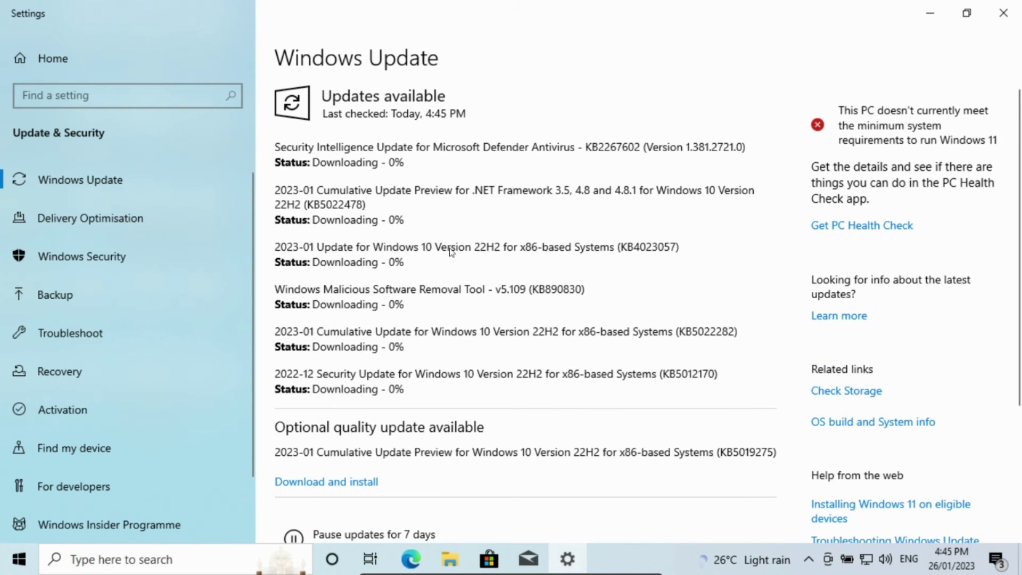
{"action": "left_click", "coordinate": [352, 486]}
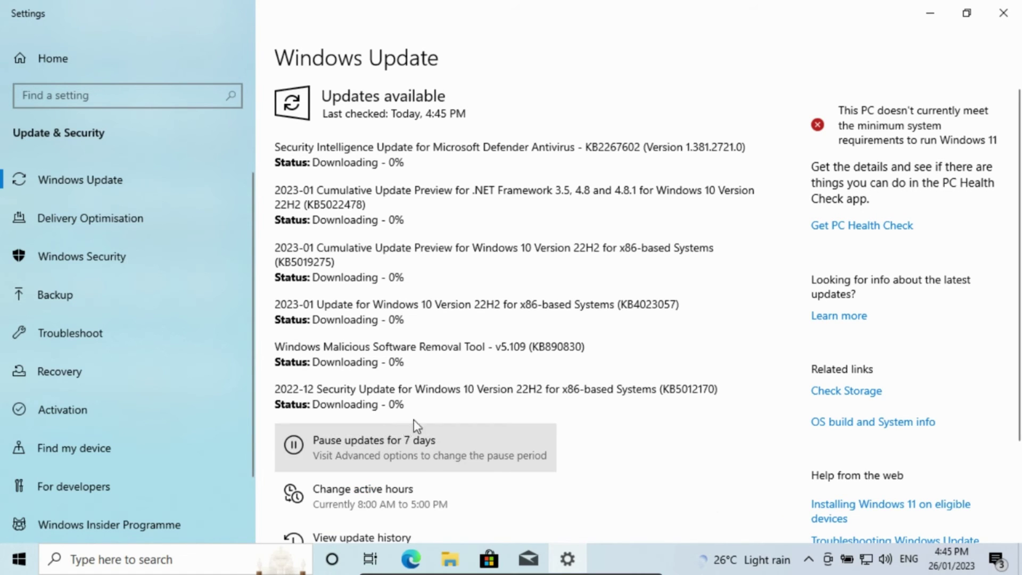
{"action": "mouse_move", "coordinate": [633, 570]}
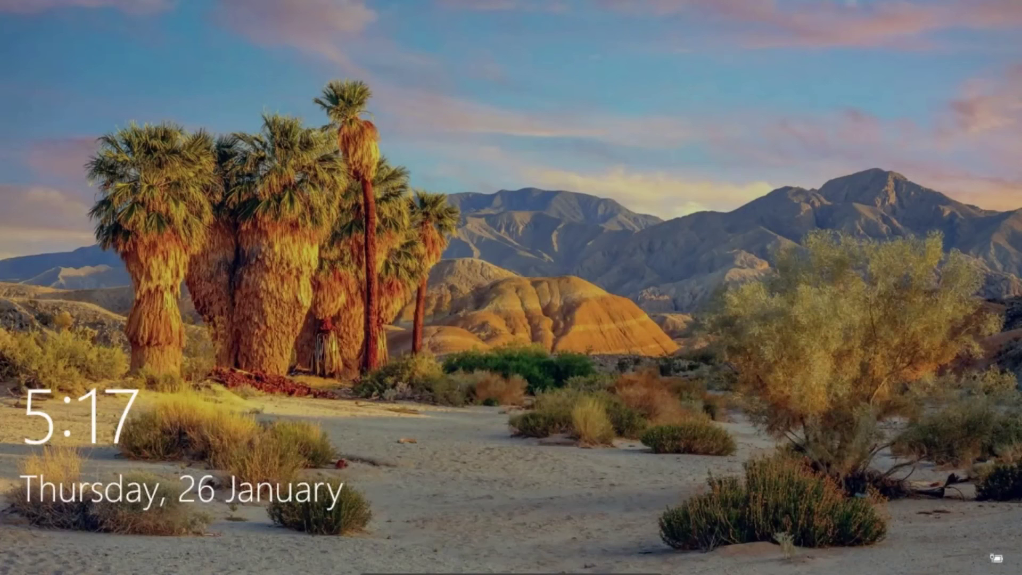
Dismiss the lock screen and enter the account PIN to sign back in.
{"action": "key", "text": "space"}
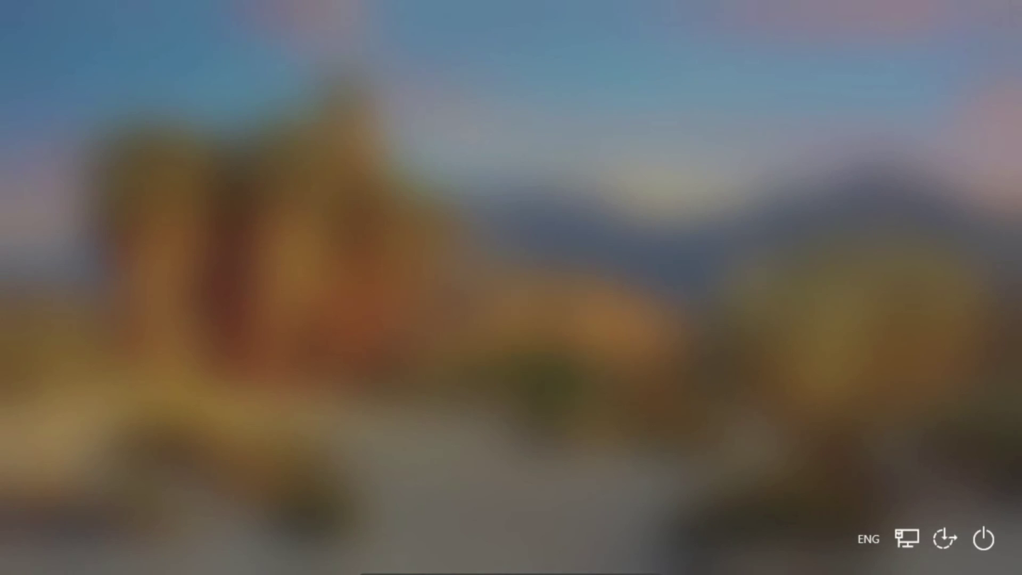
{"action": "type", "text": "1234"}
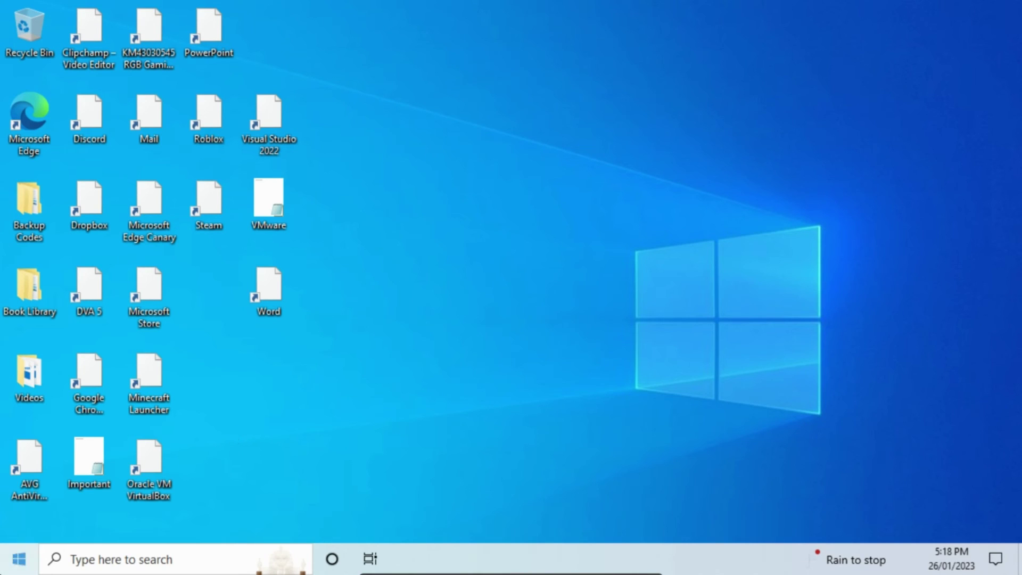
Open the Start menu and view, then dismiss, the Disney+ tile's options menu.
{"action": "left_click", "coordinate": [14, 567]}
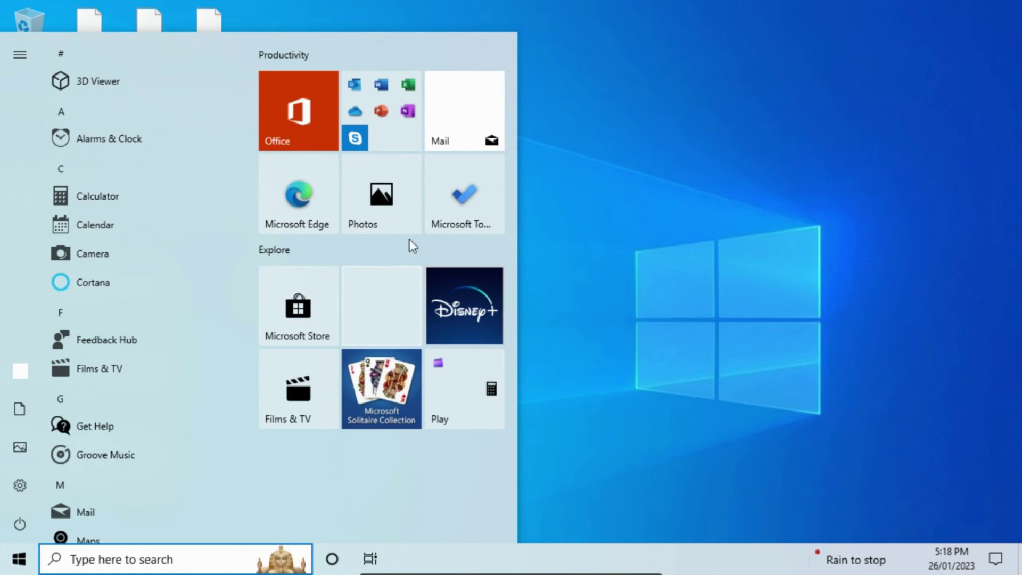
{"action": "right_click", "coordinate": [466, 281]}
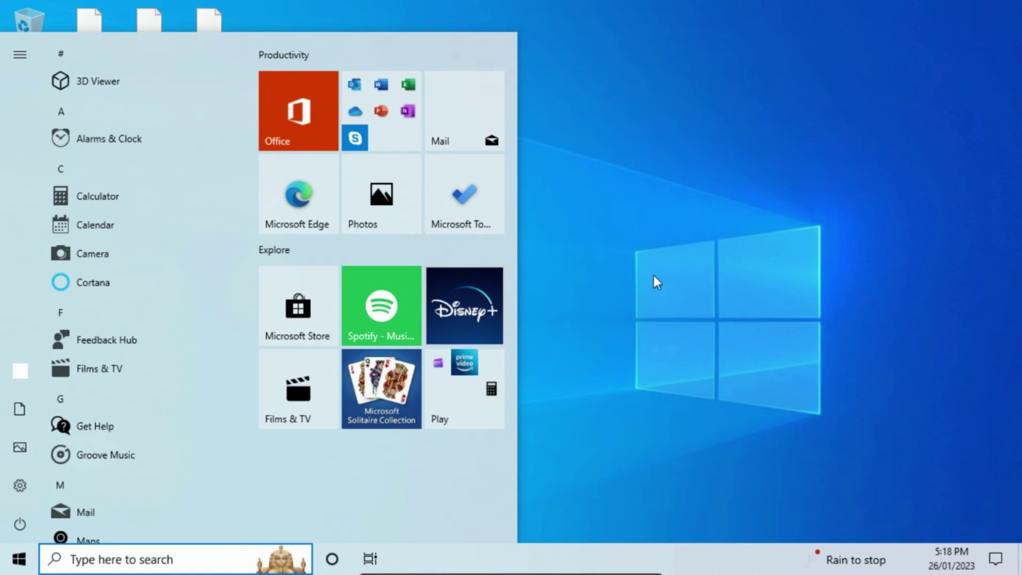
{"action": "left_click", "coordinate": [436, 499]}
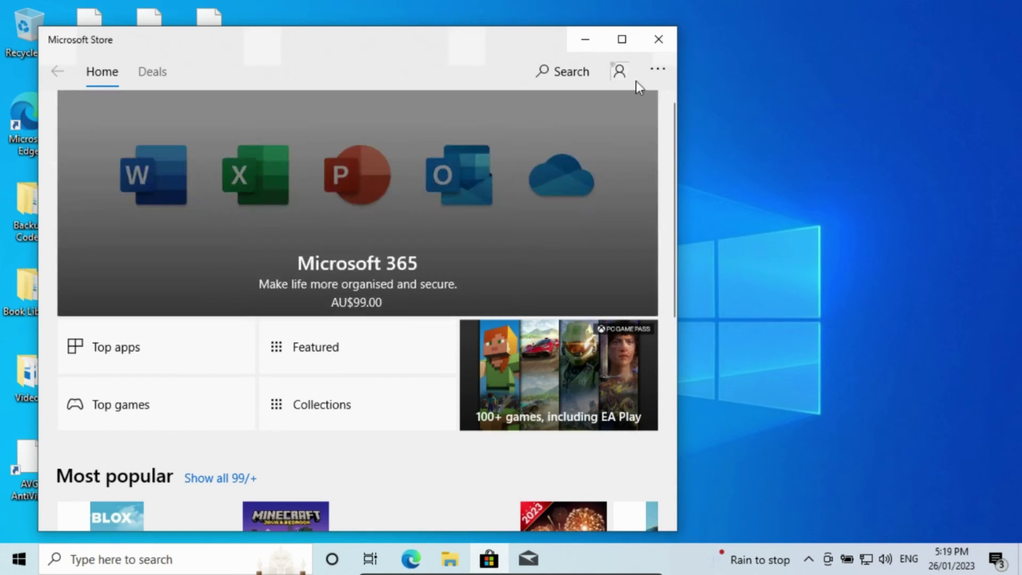
Check for updates to installed Microsoft Store apps from the Downloads and updates page.
{"action": "left_click", "coordinate": [659, 70]}
{"action": "left_click", "coordinate": [635, 107]}
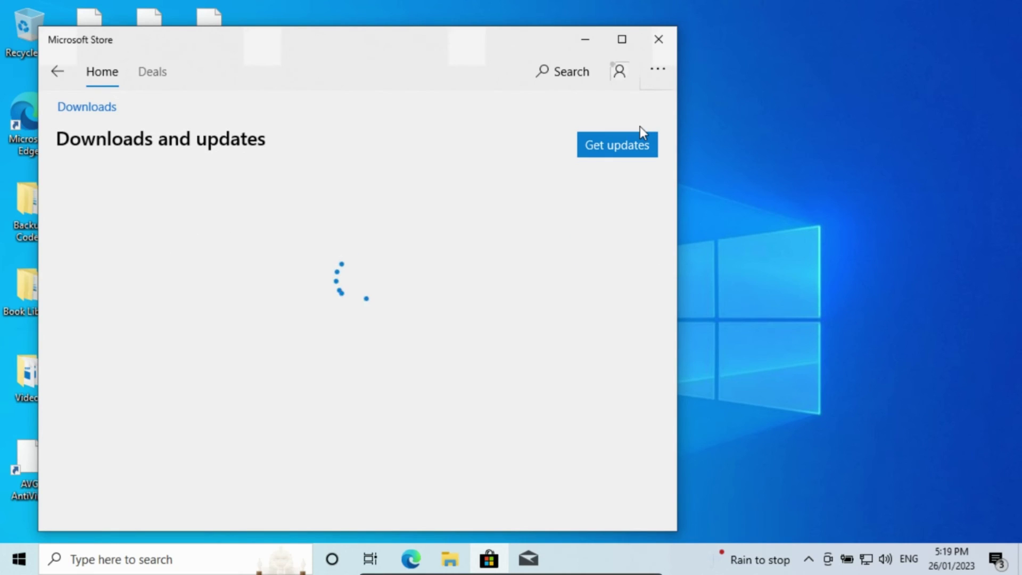
{"action": "left_click", "coordinate": [625, 150]}
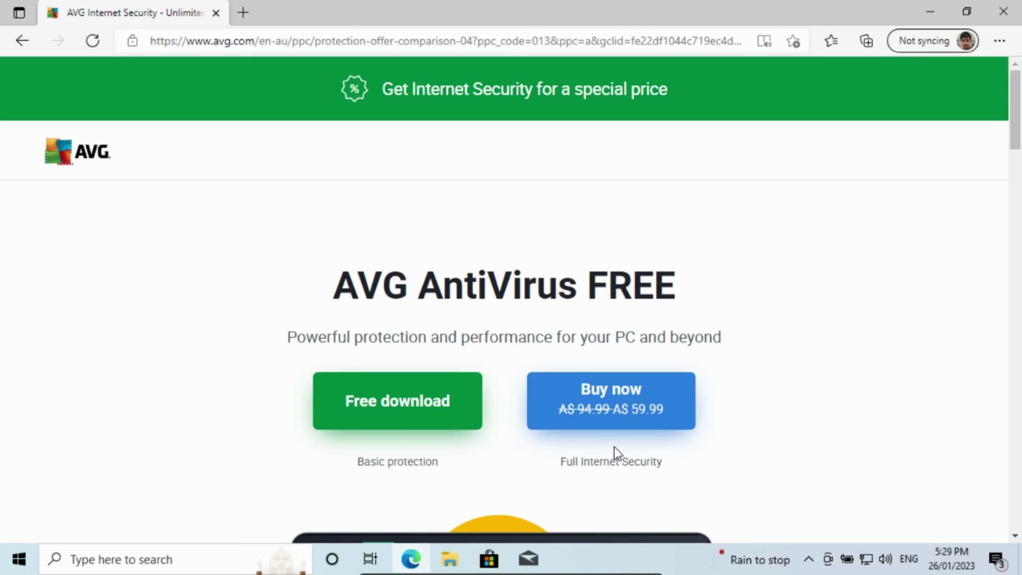
Start the free download of AVG AntiVirus FREE from avg.com.
{"action": "left_click", "coordinate": [392, 403]}
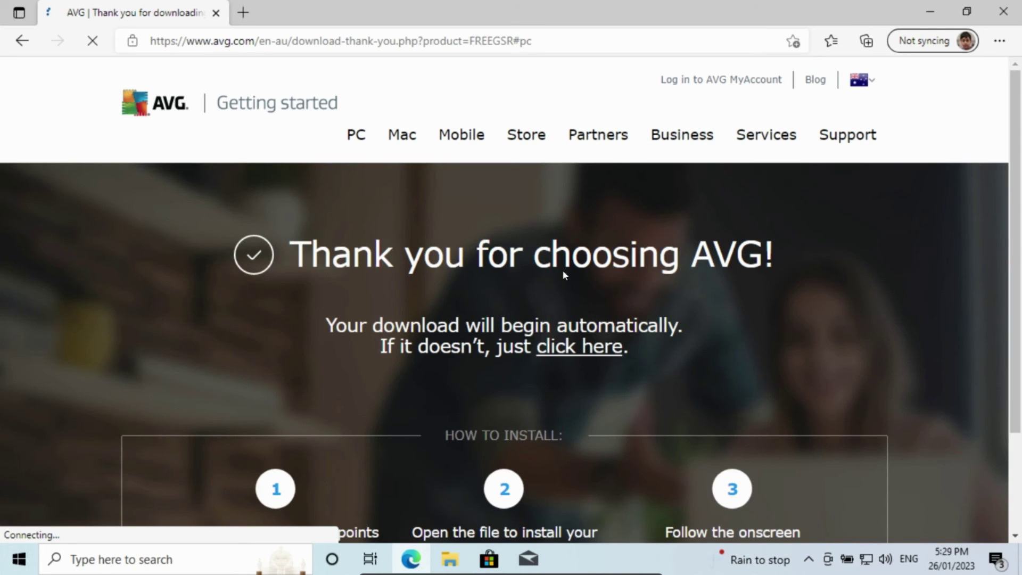
{"action": "mouse_move", "coordinate": [682, 135]}
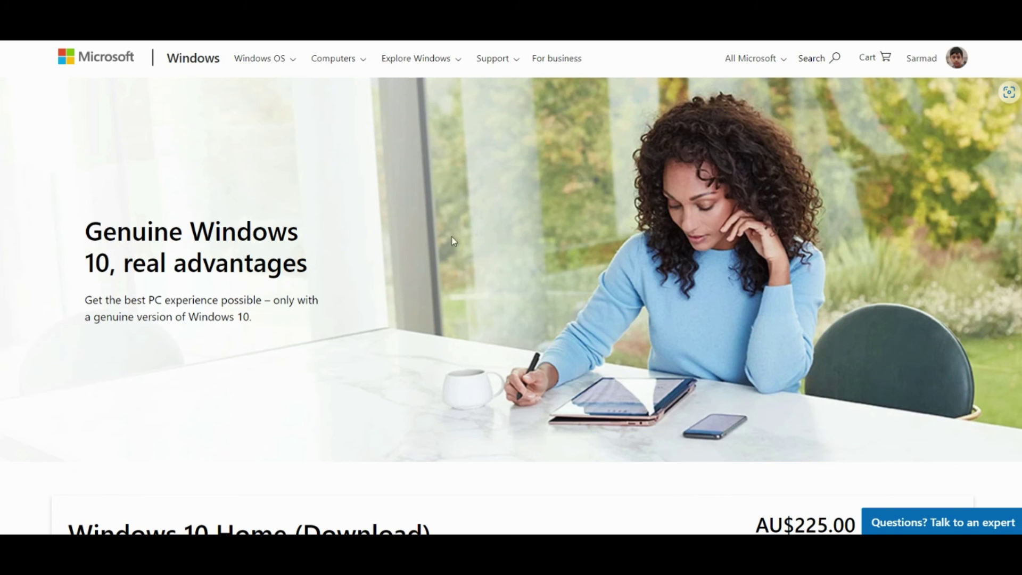
Scroll the Windows 10 Home listing and open the Windows 10 Pro page.
{"action": "scroll", "coordinate": [453, 212], "scroll_direction": "down", "scroll_amount": 12}
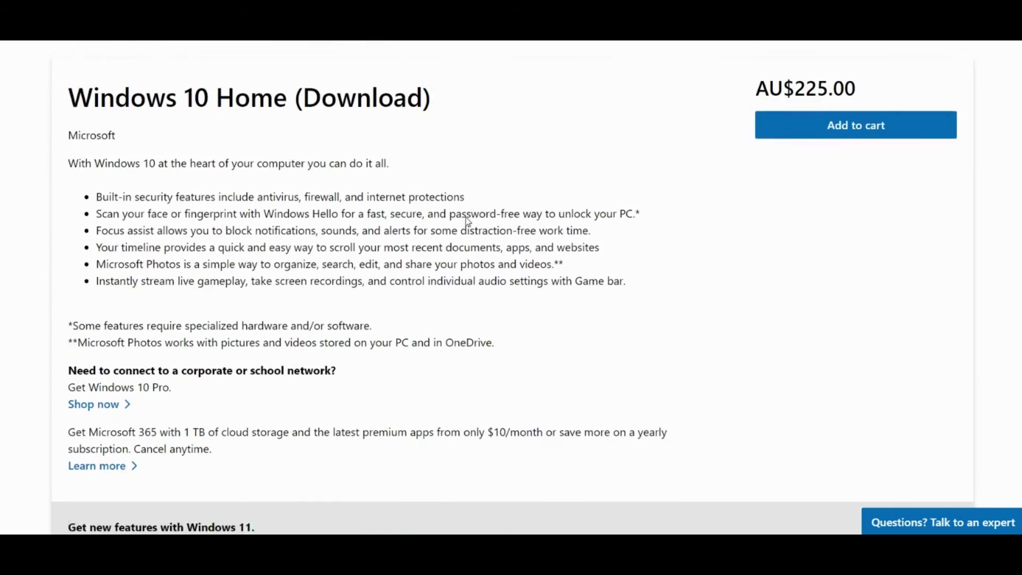
{"action": "scroll", "coordinate": [309, 211], "scroll_direction": "up", "scroll_amount": 12}
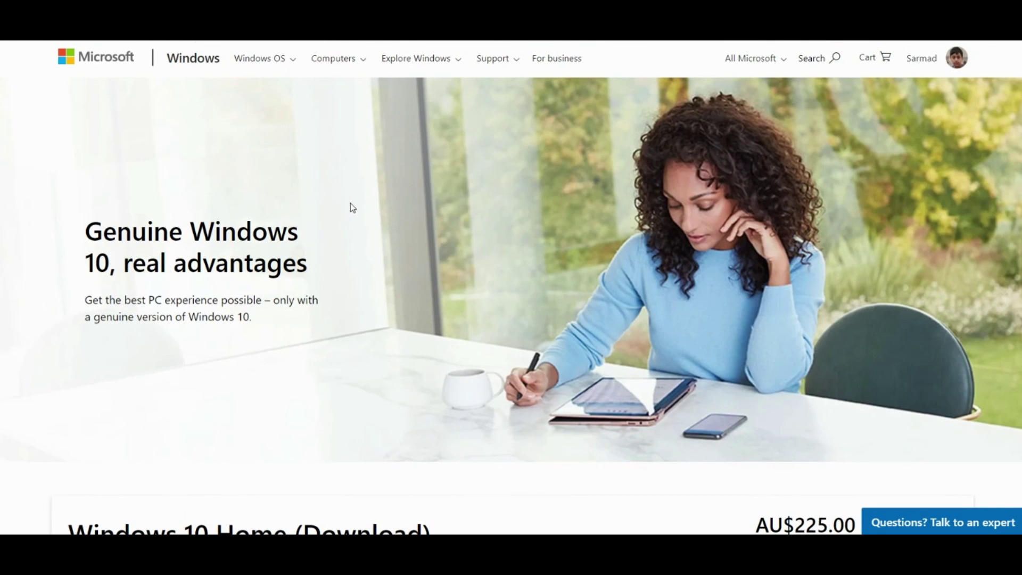
{"action": "scroll", "coordinate": [359, 207], "scroll_direction": "down", "scroll_amount": 4}
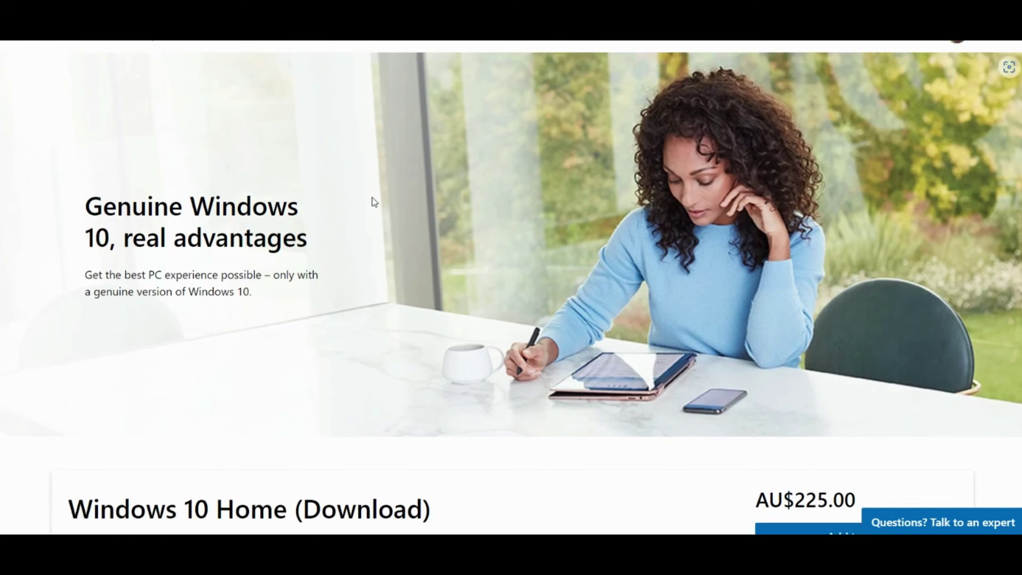
{"action": "scroll", "coordinate": [379, 217], "scroll_direction": "down", "scroll_amount": 1}
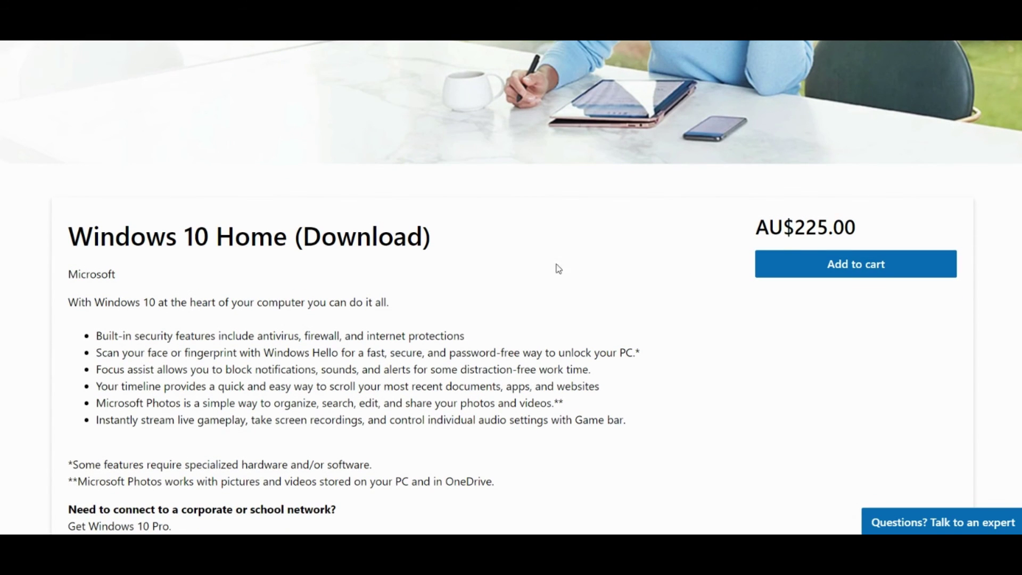
{"action": "scroll", "coordinate": [532, 262], "scroll_direction": "down", "scroll_amount": 4}
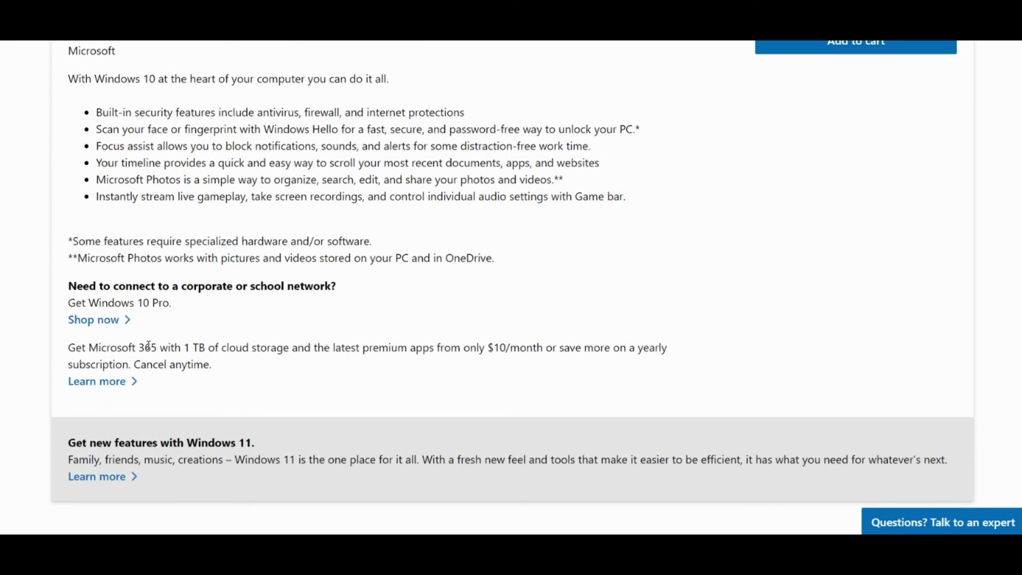
{"action": "left_click", "coordinate": [113, 323]}
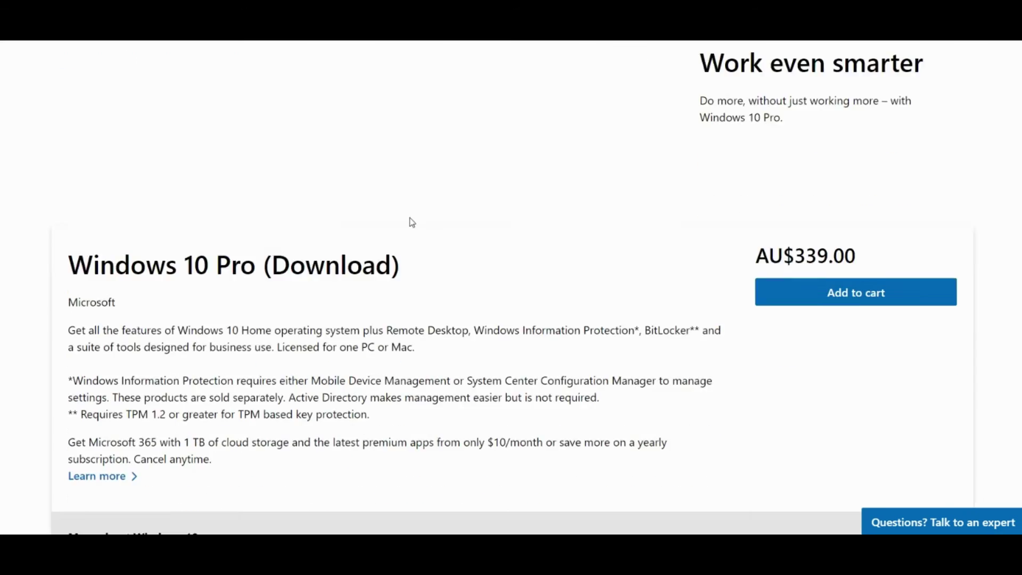
Highlight and read the Windows 10 end-of-sale notice.
{"action": "scroll", "coordinate": [360, 239], "scroll_direction": "down", "scroll_amount": 3}
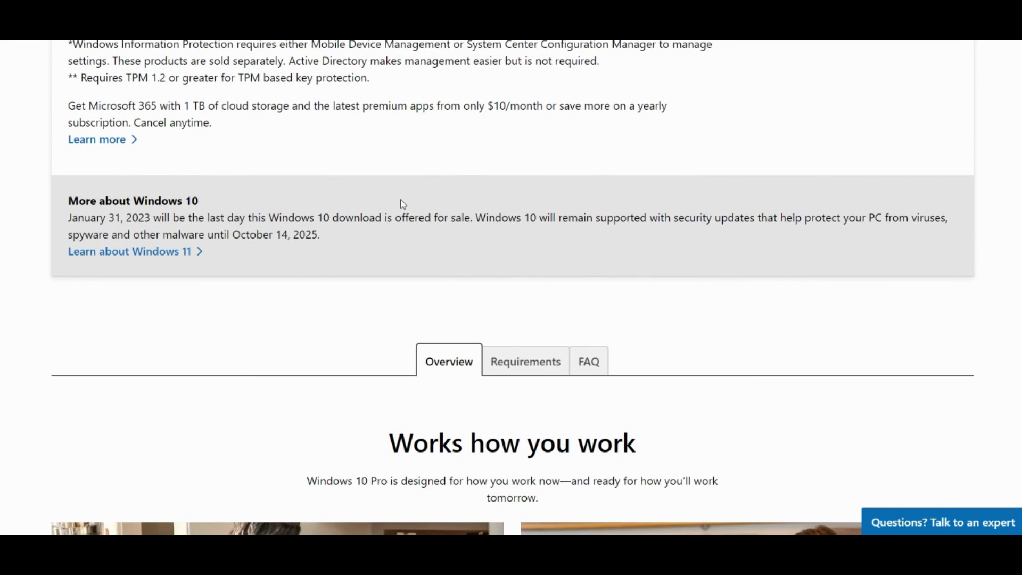
{"action": "triple_click", "coordinate": [125, 218]}
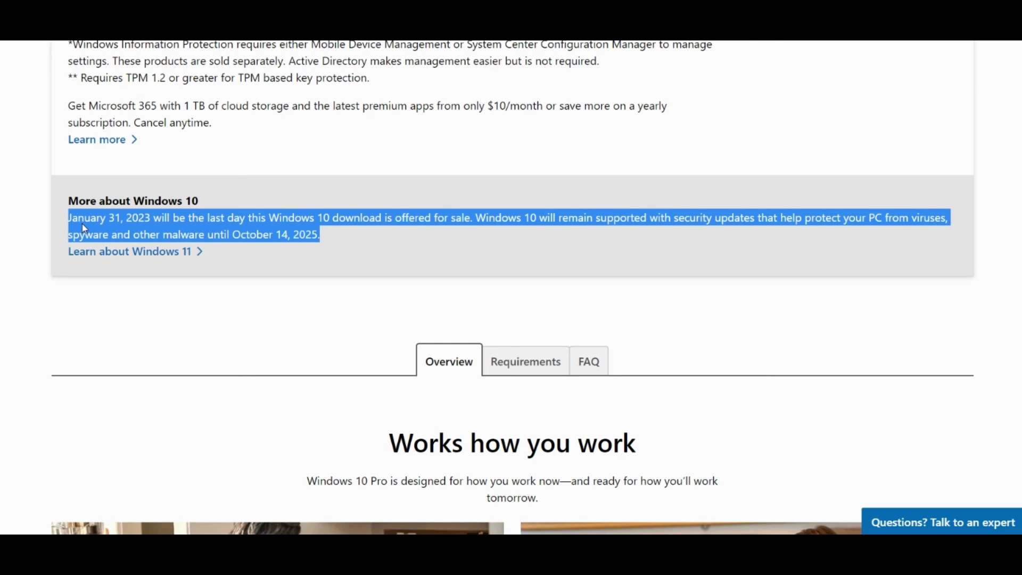
{"action": "left_click", "coordinate": [280, 169]}
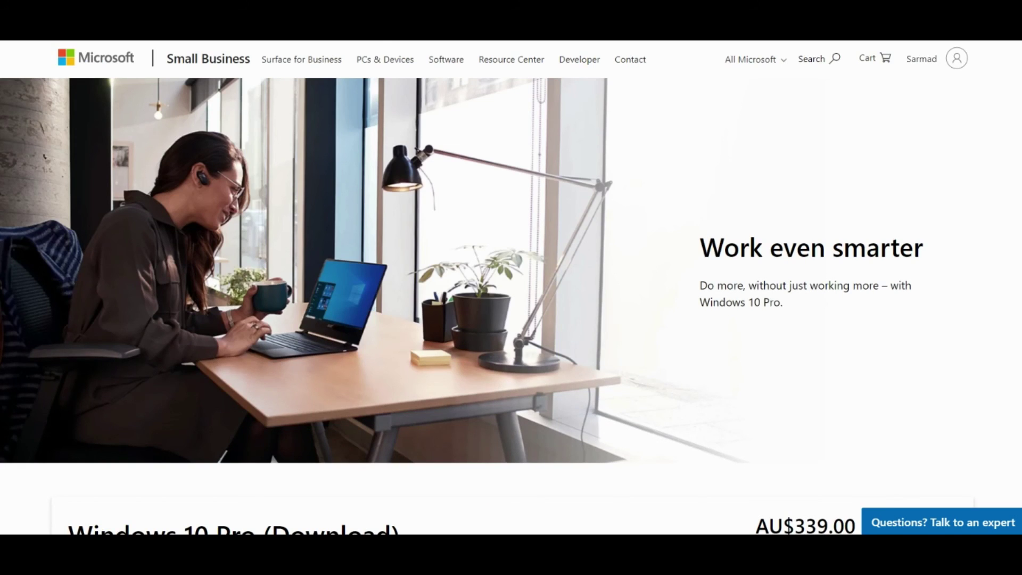
Open the Windows 11 overview page, 'Make the everyday easier'.
{"action": "scroll", "coordinate": [502, 193], "scroll_direction": "down", "scroll_amount": 5}
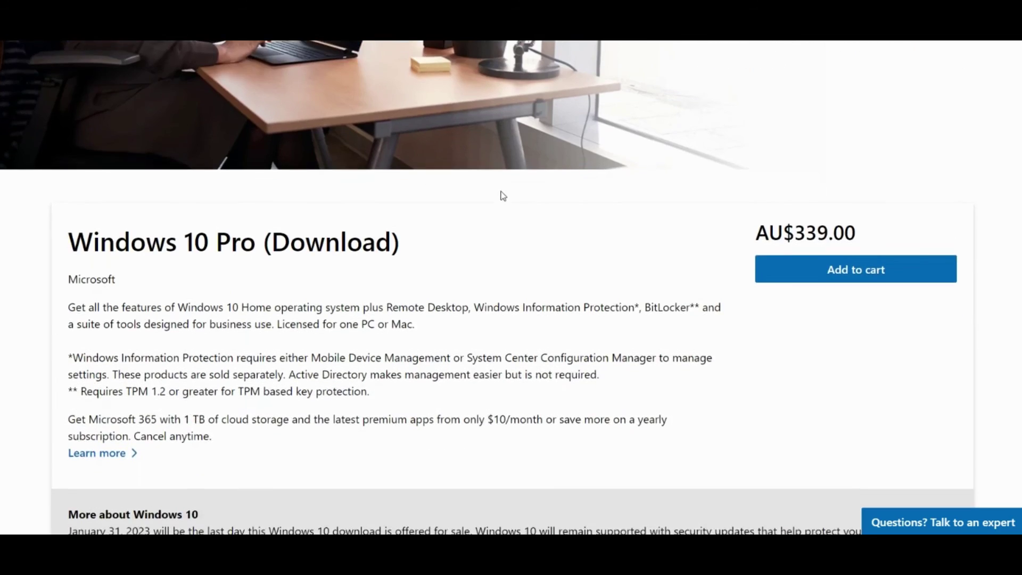
{"action": "scroll", "coordinate": [502, 194], "scroll_direction": "up", "scroll_amount": 4}
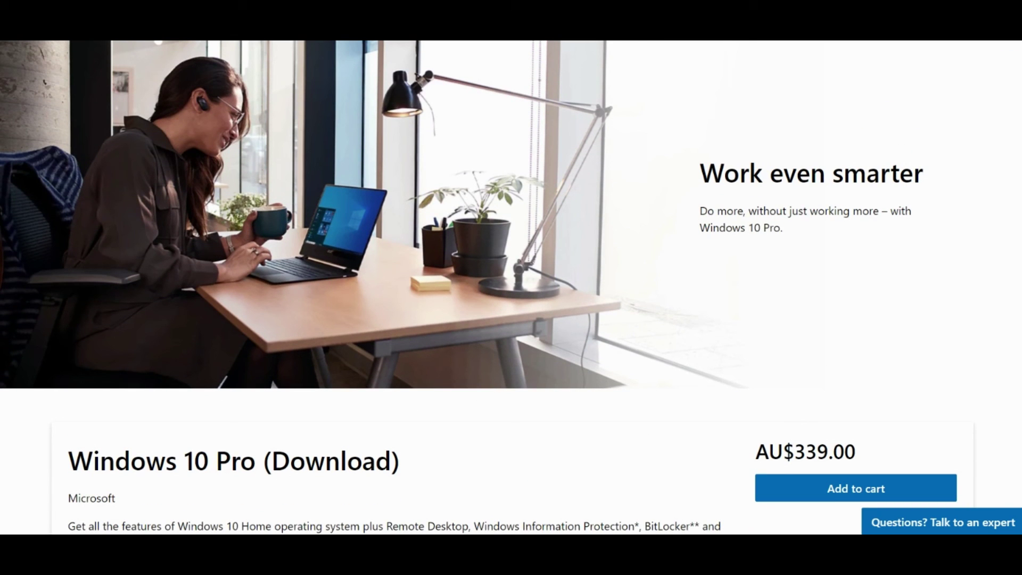
{"action": "scroll", "coordinate": [462, 327], "scroll_direction": "up", "scroll_amount": 15}
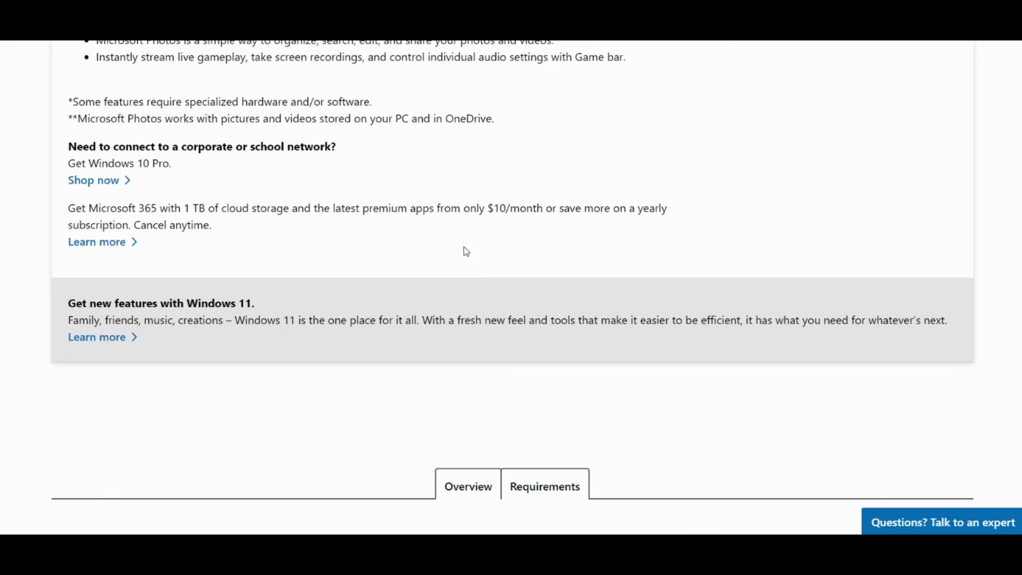
{"action": "scroll", "coordinate": [480, 238], "scroll_direction": "down", "scroll_amount": 7}
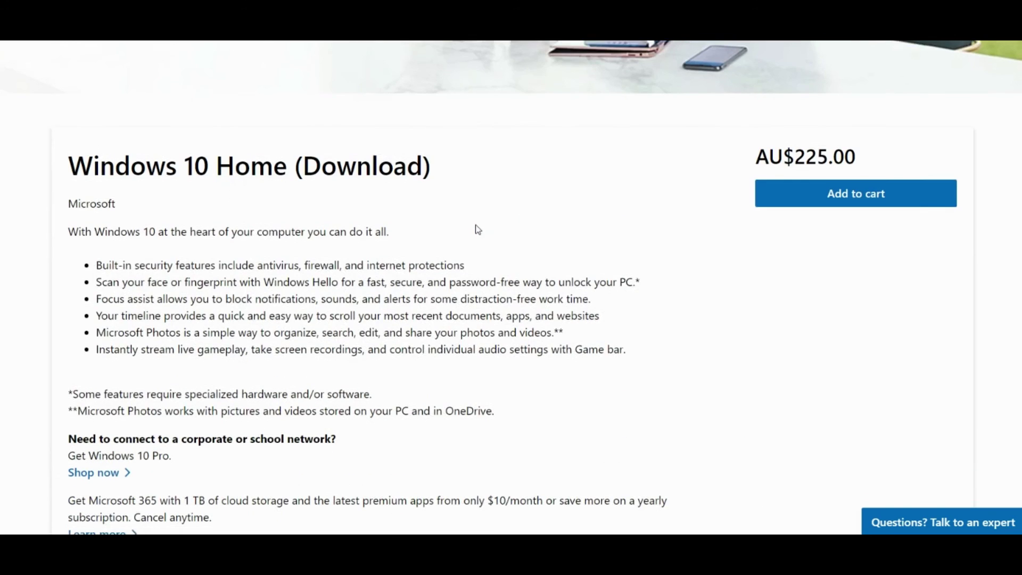
{"action": "scroll", "coordinate": [569, 232], "scroll_direction": "down", "scroll_amount": 3}
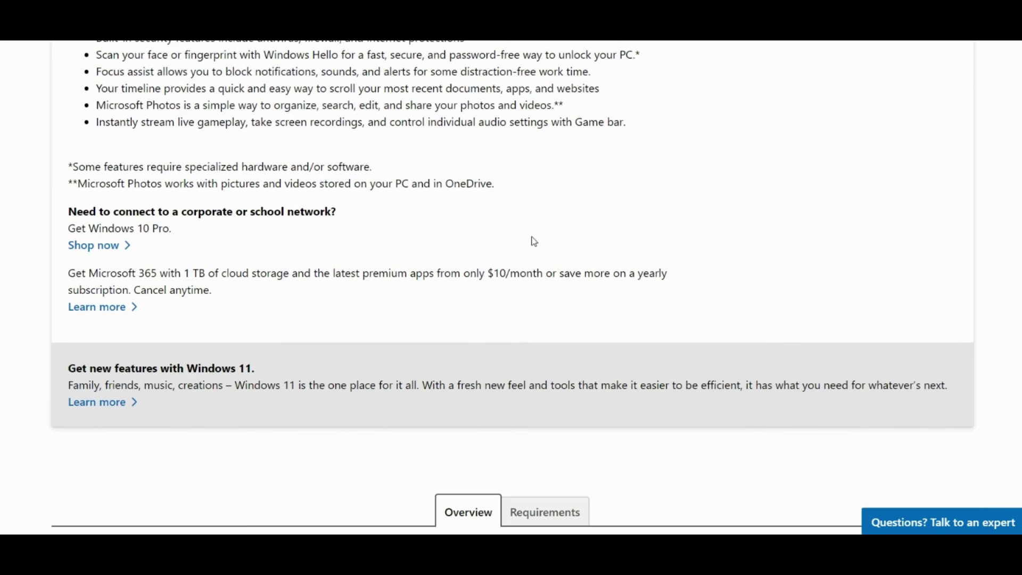
{"action": "left_click", "coordinate": [118, 401]}
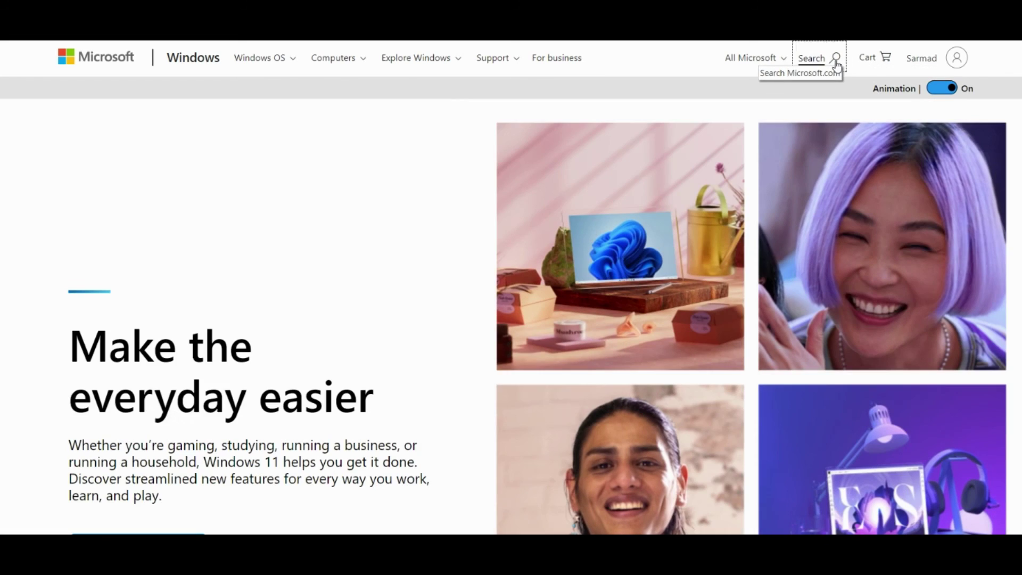
Search for 'windows 11 Home' and open its product page in the Australia - English store.
{"action": "left_click", "coordinate": [835, 57]}
{"action": "type", "text": "windows 11"}
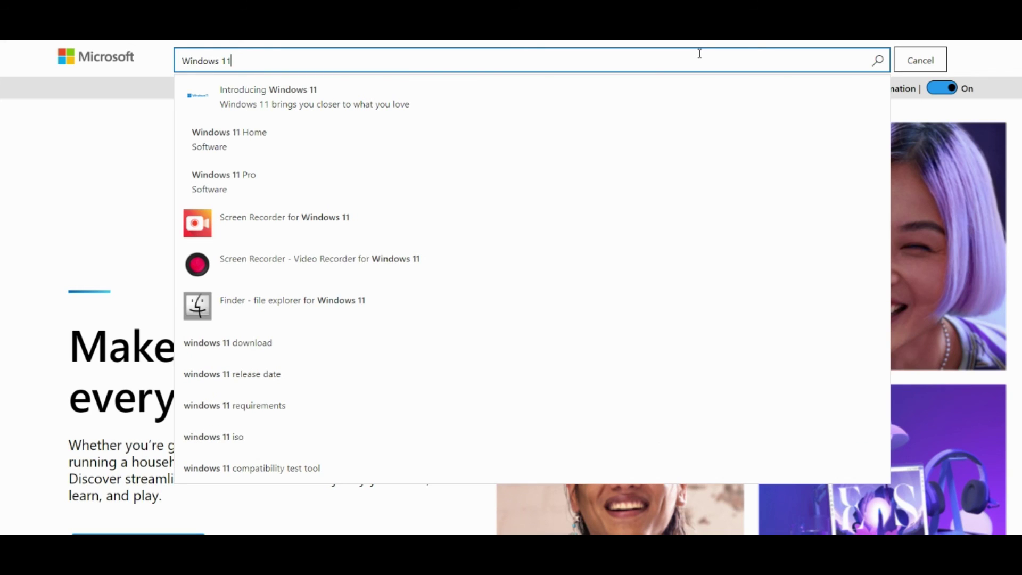
{"action": "type", "text": " Home"}
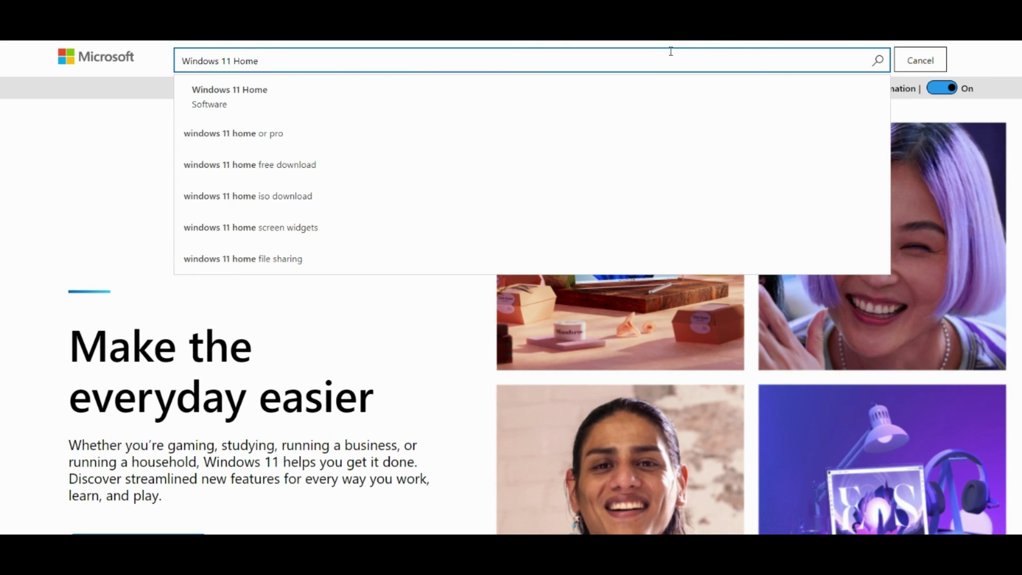
{"action": "left_click", "coordinate": [314, 91]}
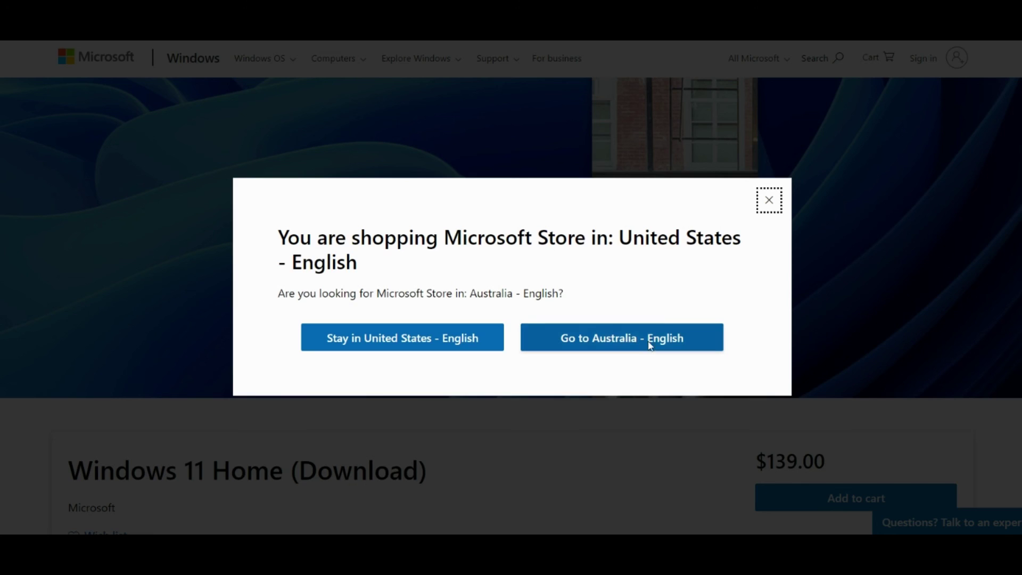
{"action": "left_click", "coordinate": [637, 341]}
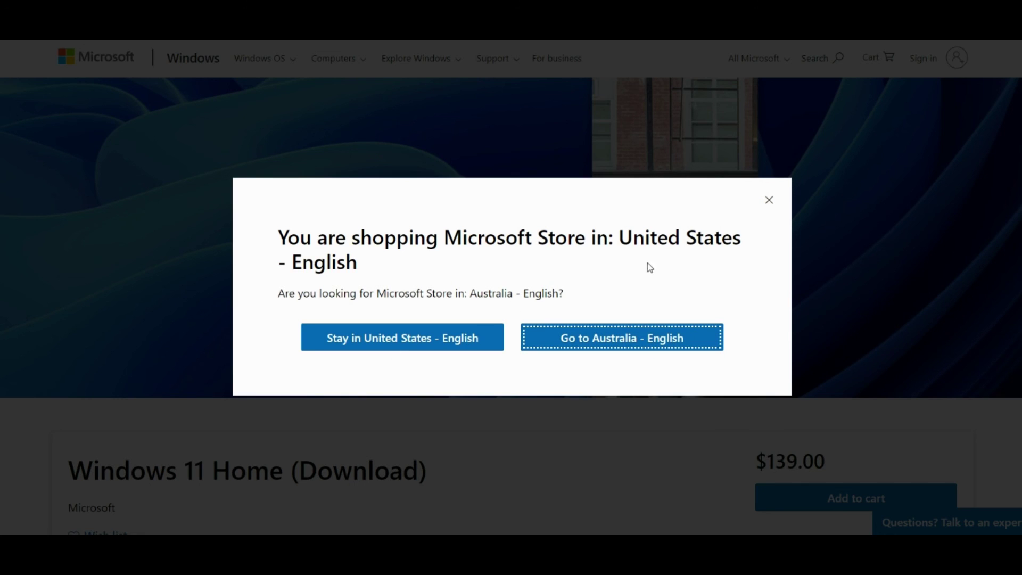
Scroll through the Windows 11 Home (Download) page priced at AU$225.00.
{"action": "scroll", "coordinate": [533, 276], "scroll_direction": "down", "scroll_amount": 7}
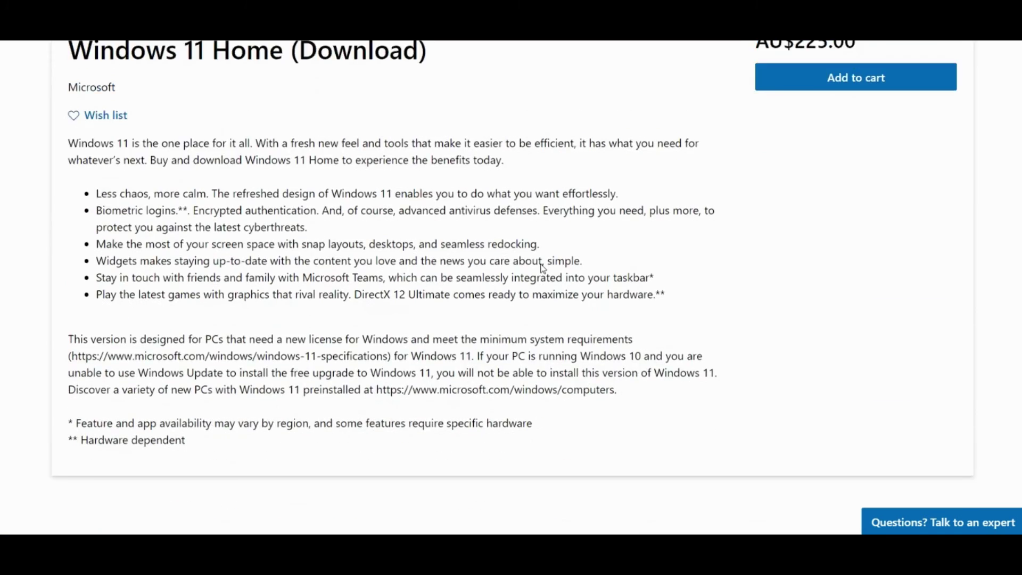
{"action": "scroll", "coordinate": [449, 164], "scroll_direction": "down", "scroll_amount": 4}
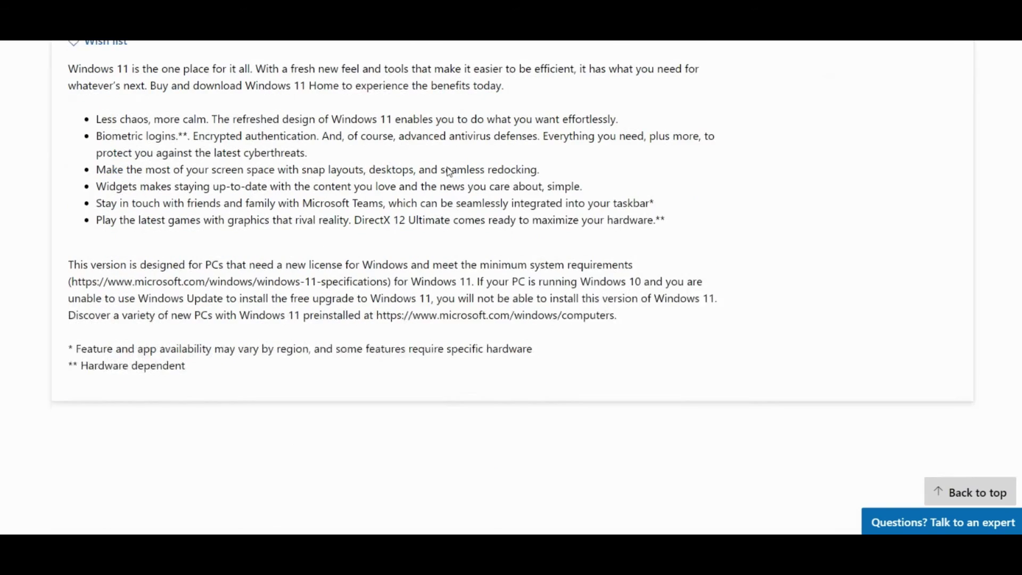
{"action": "scroll", "coordinate": [446, 171], "scroll_direction": "down", "scroll_amount": 4}
{"action": "scroll", "coordinate": [449, 169], "scroll_direction": "up", "scroll_amount": 7}
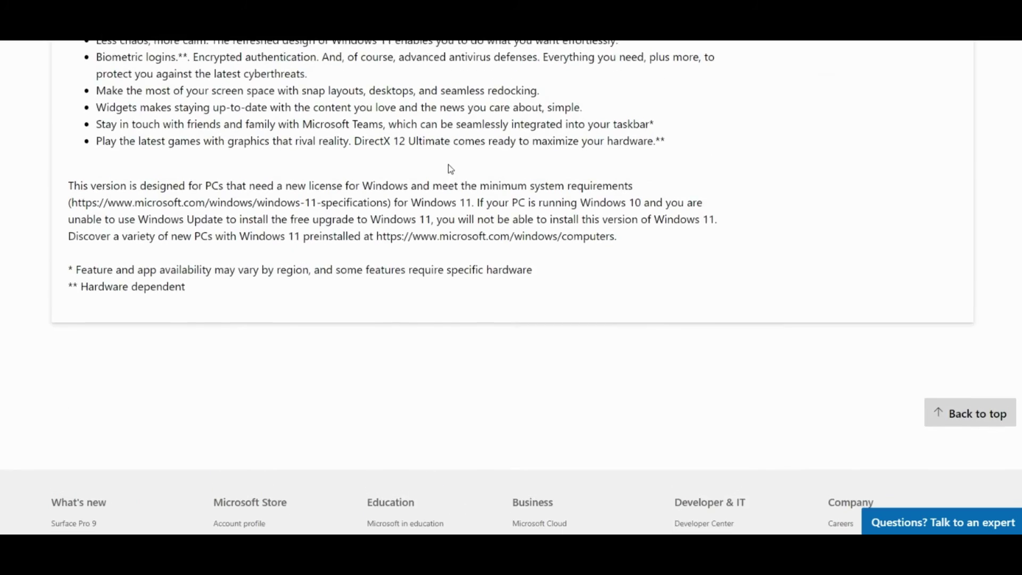
{"action": "scroll", "coordinate": [424, 179], "scroll_direction": "up", "scroll_amount": 5}
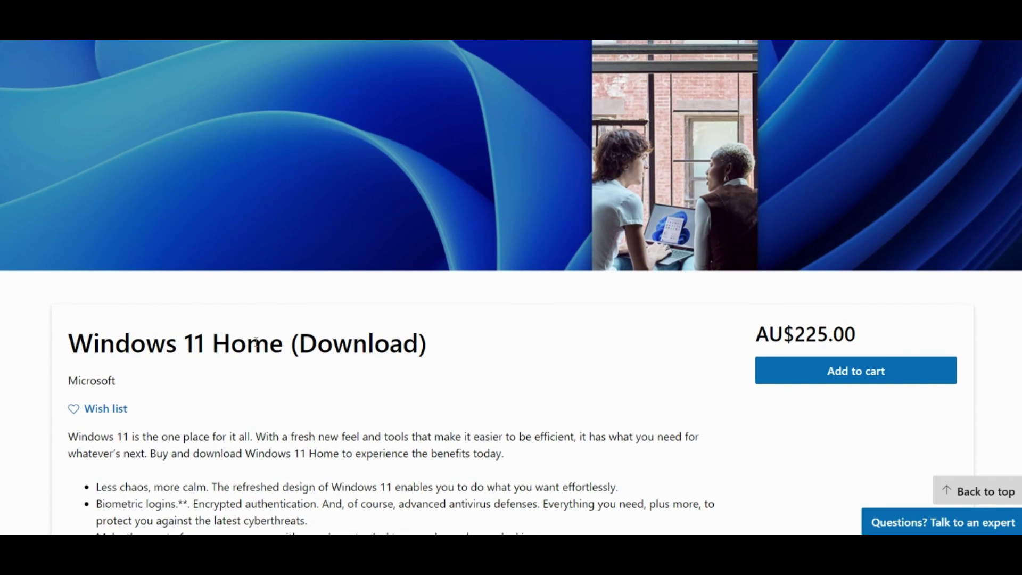
{"action": "scroll", "coordinate": [254, 349], "scroll_direction": "down", "scroll_amount": 1}
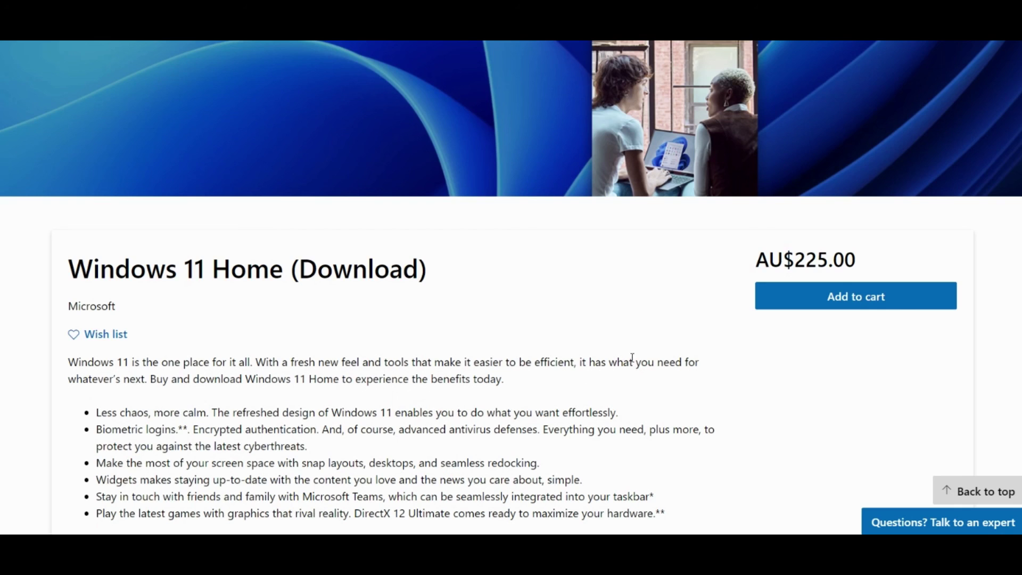
{"action": "scroll", "coordinate": [304, 349], "scroll_direction": "down", "scroll_amount": 1}
{"action": "scroll", "coordinate": [304, 349], "scroll_direction": "down", "scroll_amount": 1}
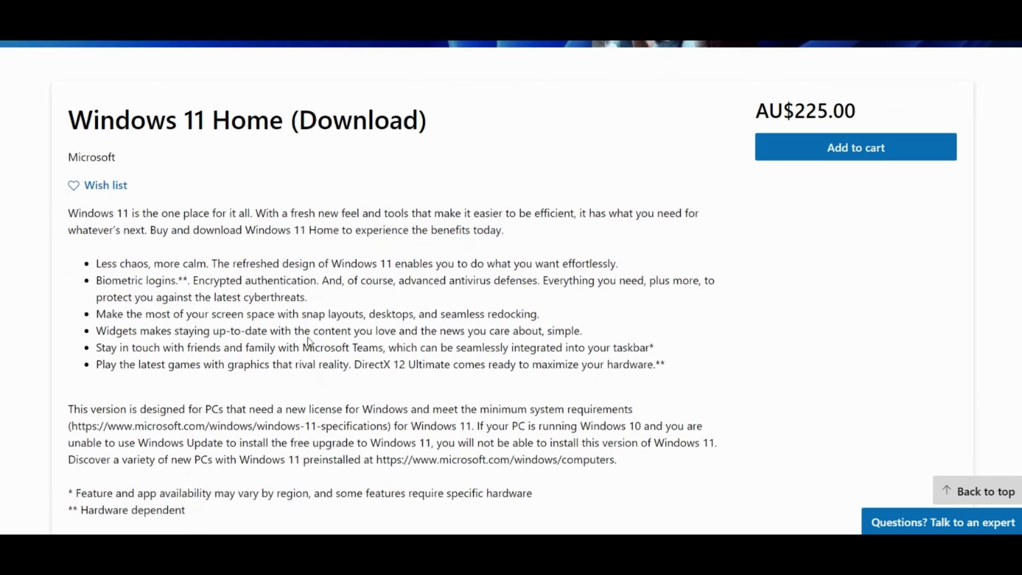
{"action": "scroll", "coordinate": [545, 314], "scroll_direction": "up", "scroll_amount": 3}
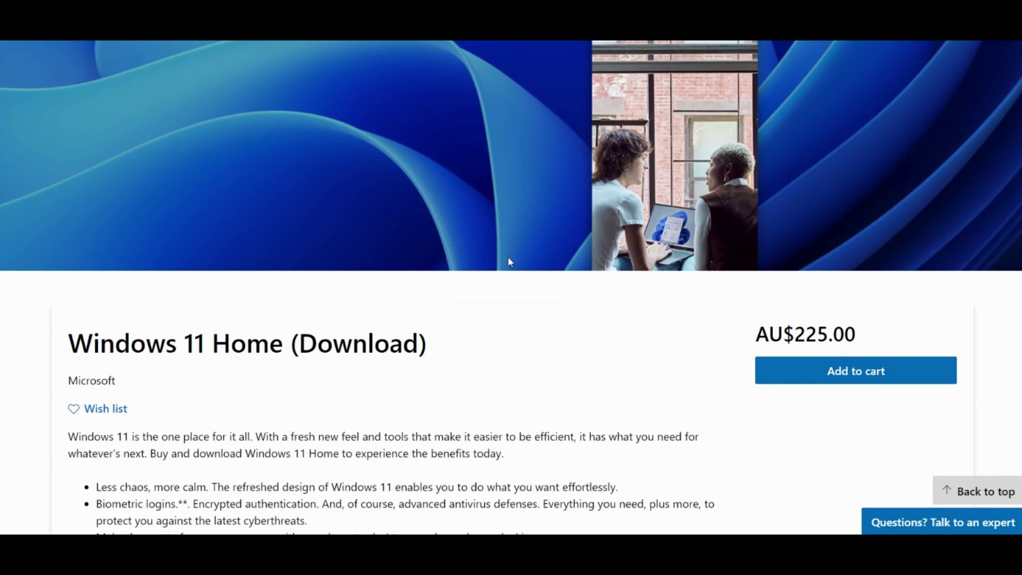
{"action": "scroll", "coordinate": [533, 253], "scroll_direction": "up", "scroll_amount": 2}
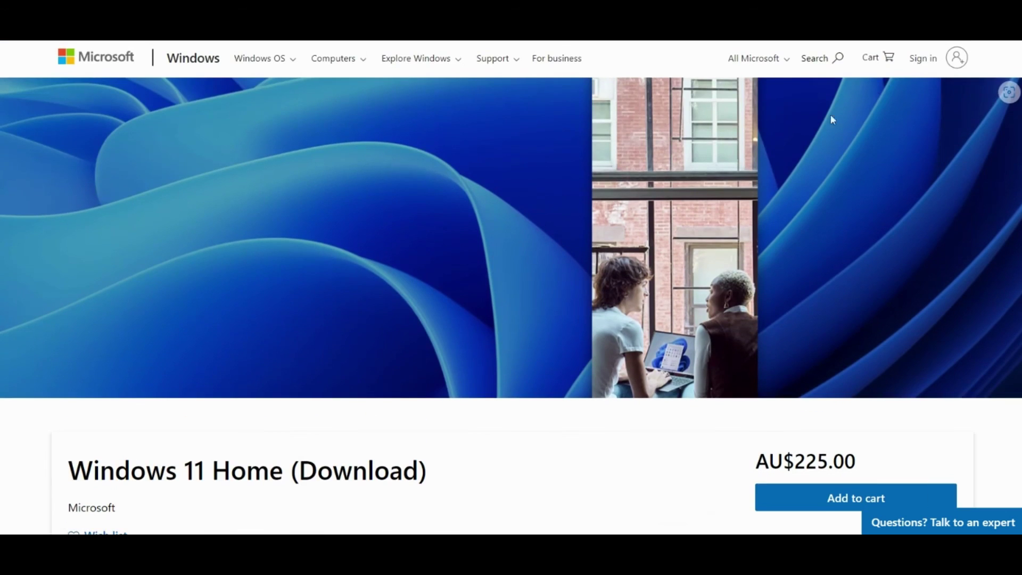
Search for 'Office 2021' and open the Microsoft 365 Personal page at AU$99.00/year.
{"action": "left_click", "coordinate": [837, 60]}
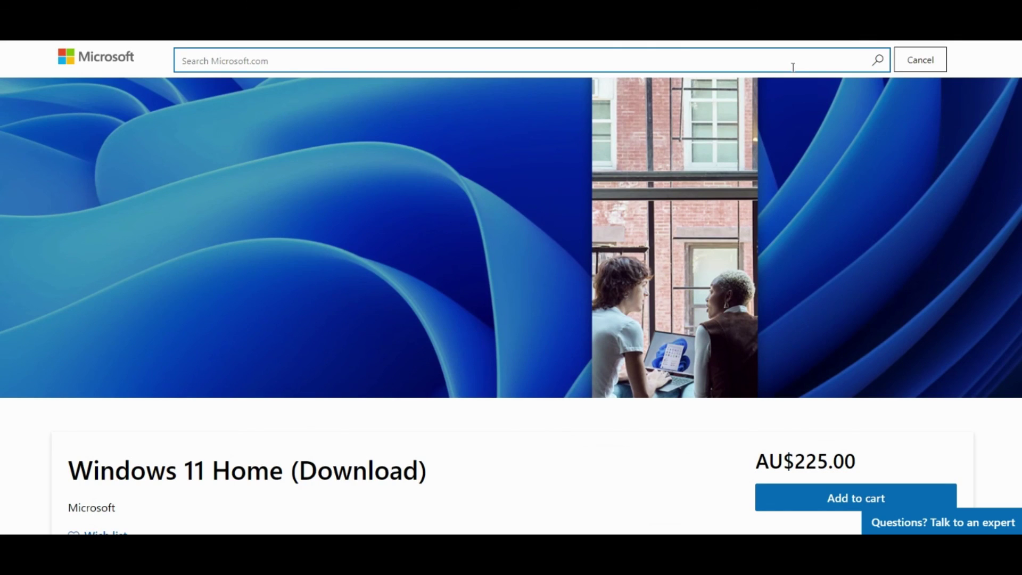
{"action": "type", "text": "Office 20"}
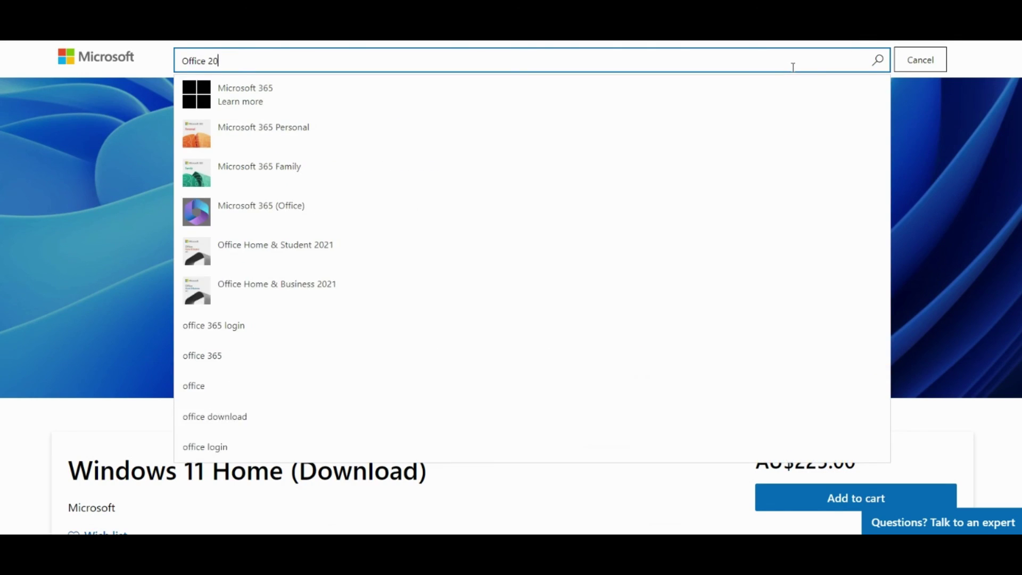
{"action": "type", "text": "21"}
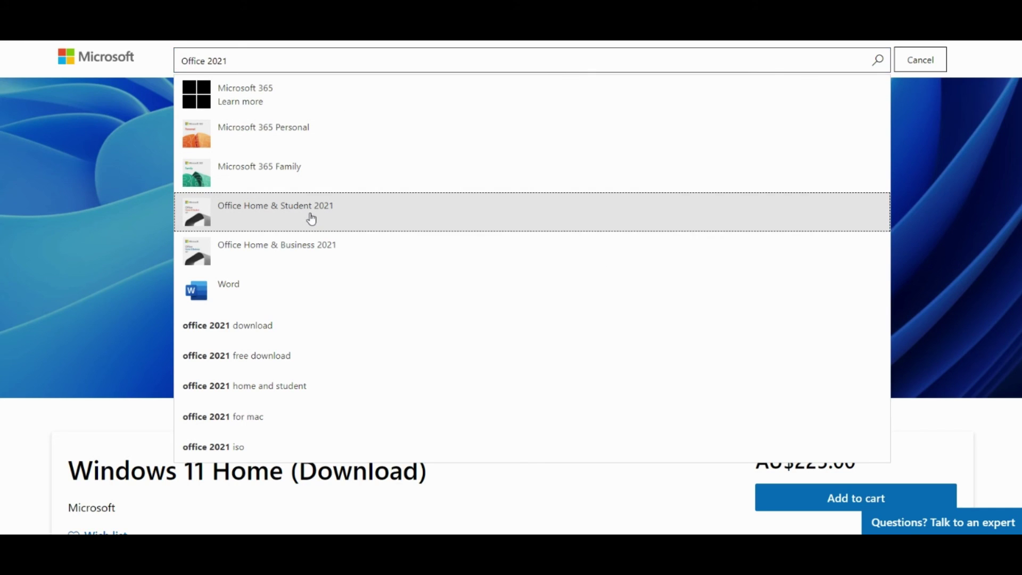
{"action": "left_click", "coordinate": [318, 246]}
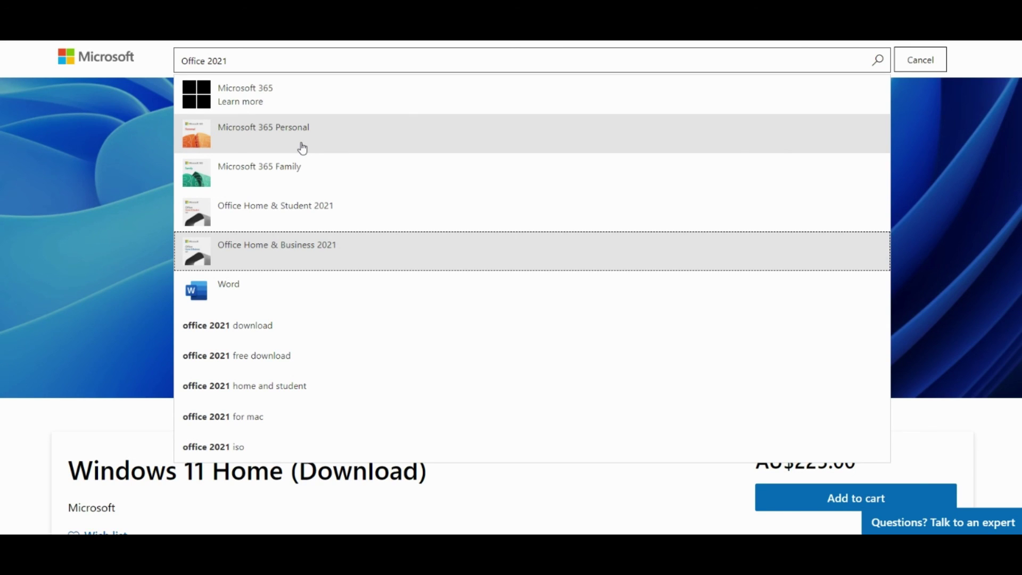
{"action": "left_click", "coordinate": [304, 130]}
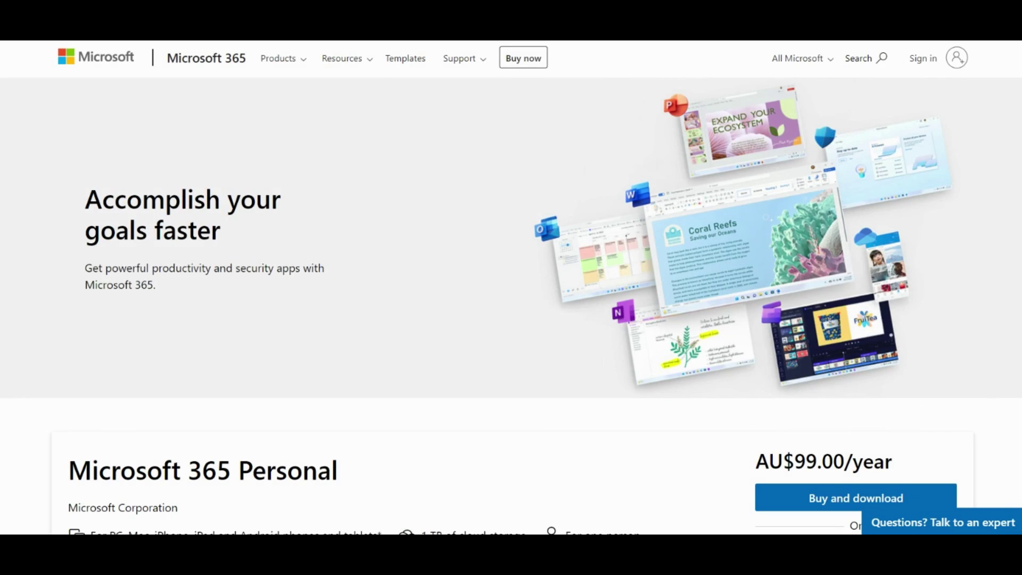
{"action": "left_click", "coordinate": [375, 72]}
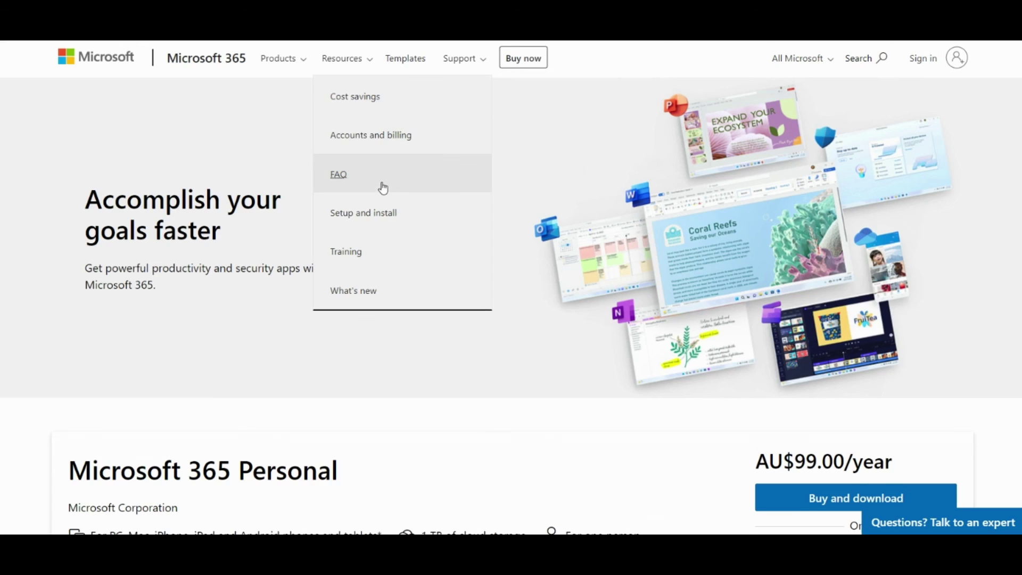
{"action": "scroll", "coordinate": [495, 221], "scroll_direction": "down", "scroll_amount": 8}
{"action": "scroll", "coordinate": [494, 250], "scroll_direction": "up", "scroll_amount": 4}
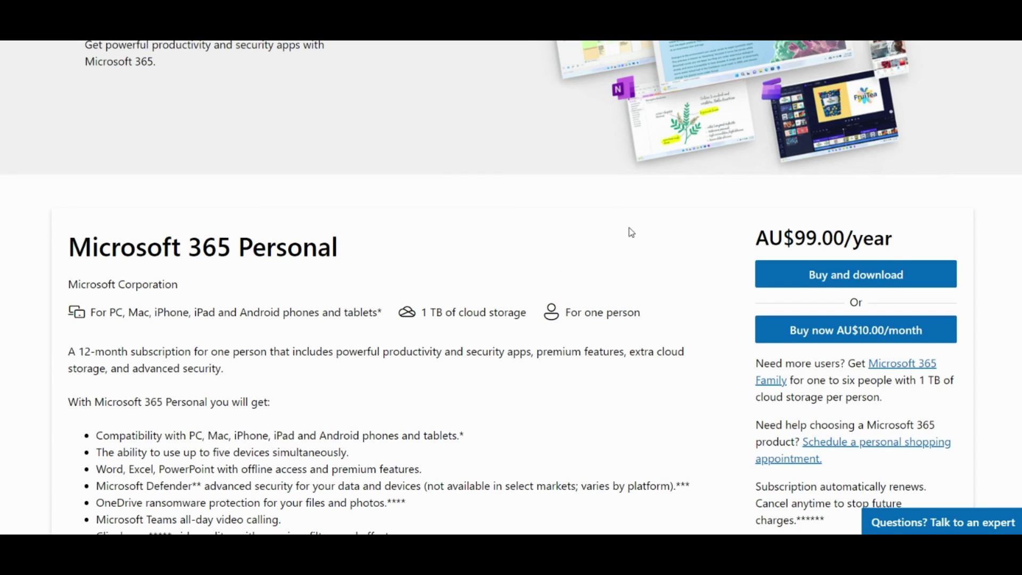
{"action": "scroll", "coordinate": [527, 229], "scroll_direction": "down", "scroll_amount": 2}
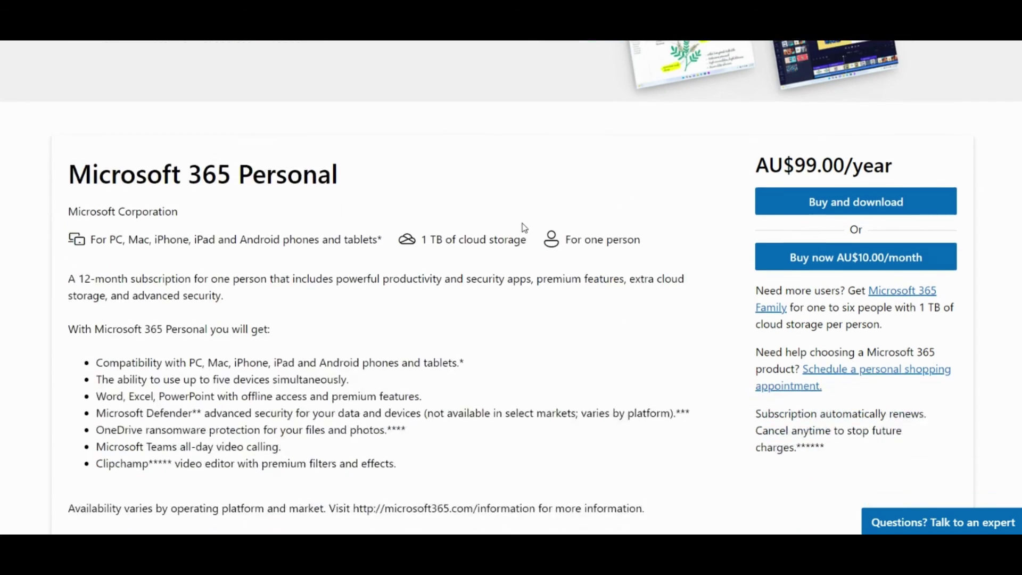
{"action": "scroll", "coordinate": [464, 236], "scroll_direction": "up", "scroll_amount": 1}
{"action": "scroll", "coordinate": [454, 239], "scroll_direction": "up", "scroll_amount": 1}
{"action": "scroll", "coordinate": [342, 251], "scroll_direction": "down", "scroll_amount": 2}
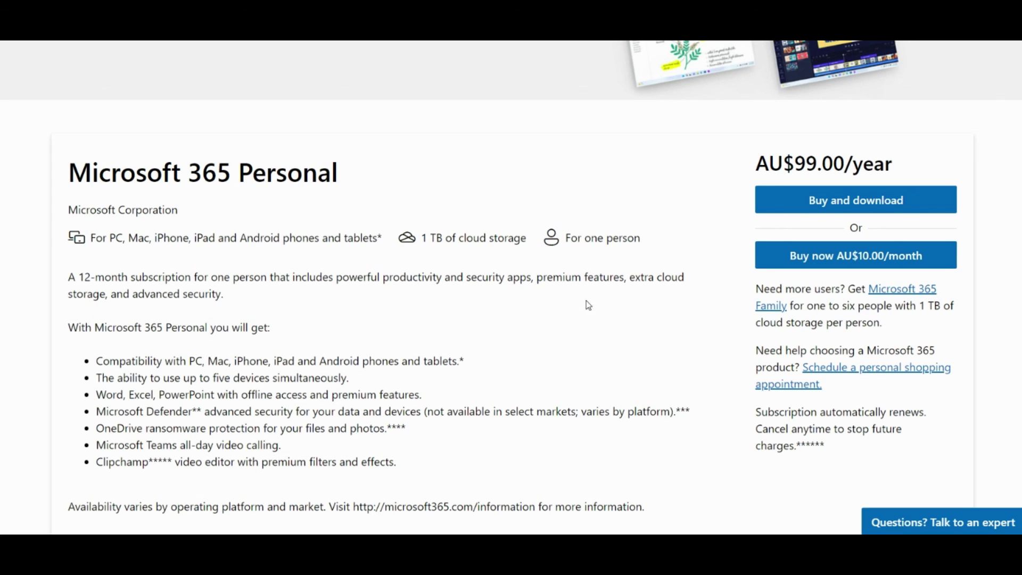
{"action": "scroll", "coordinate": [609, 291], "scroll_direction": "up", "scroll_amount": 1}
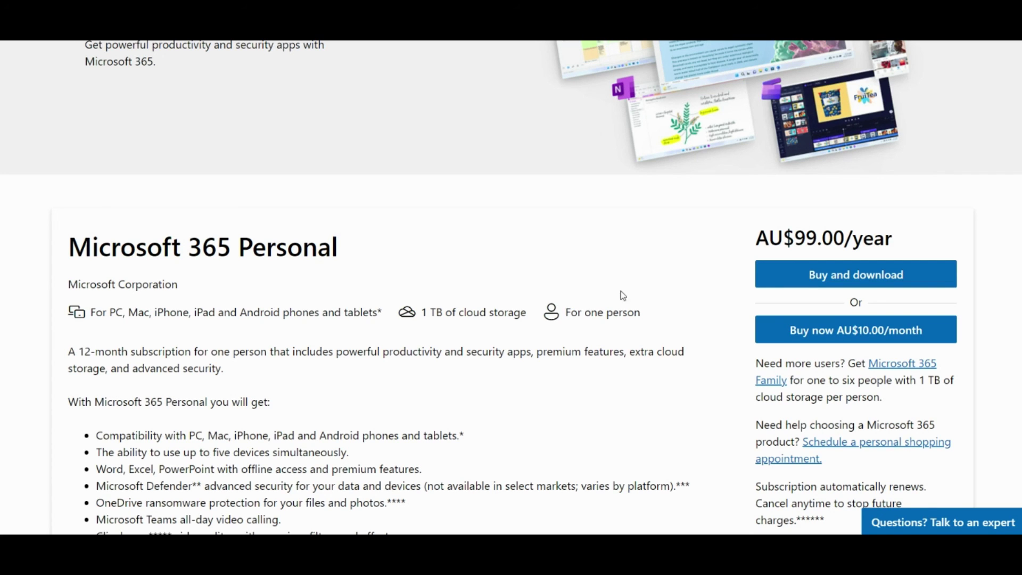
{"action": "scroll", "coordinate": [570, 308], "scroll_direction": "up", "scroll_amount": 5}
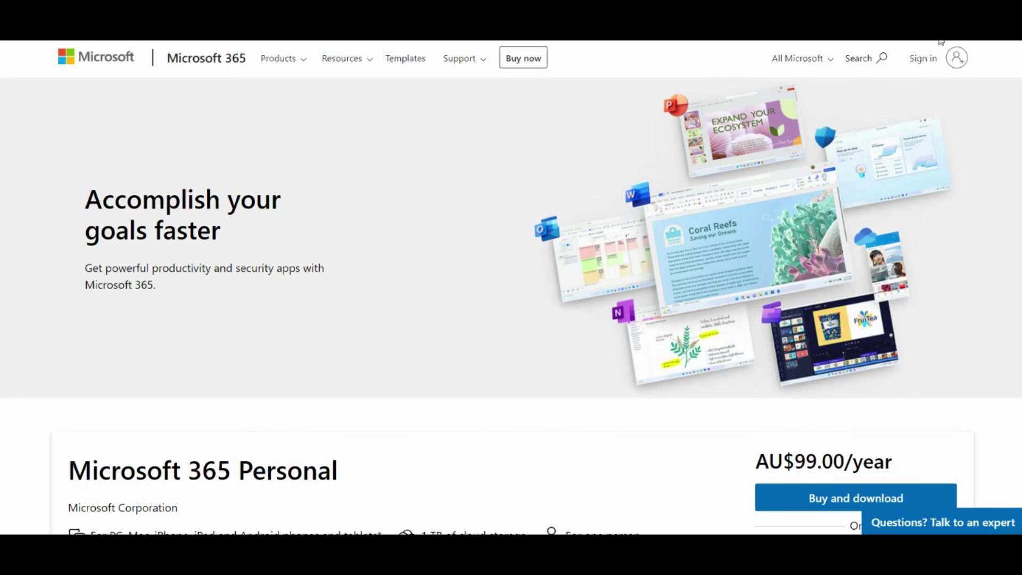
Search for 'microsoft 365 Family' and open the Family & Personal subscriptions result.
{"action": "left_click", "coordinate": [880, 59]}
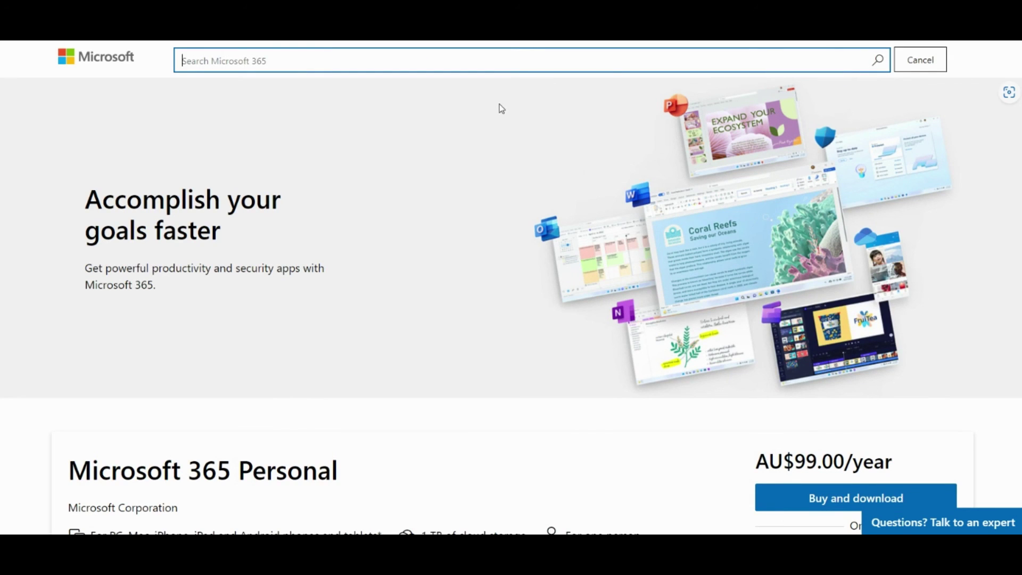
{"action": "type", "text": "microsoft 365"}
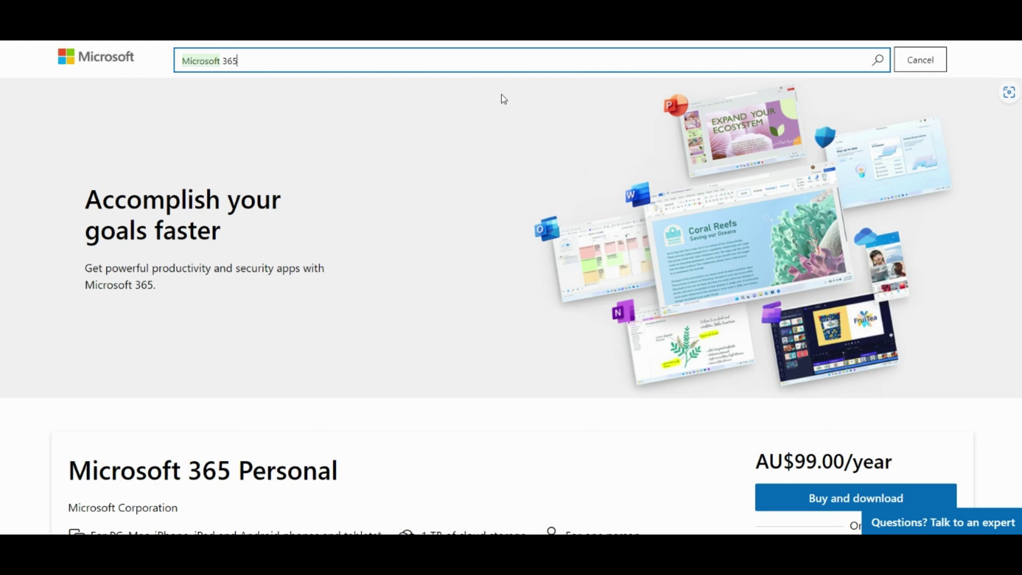
{"action": "type", "text": " Family"}
{"action": "key", "text": "Return"}
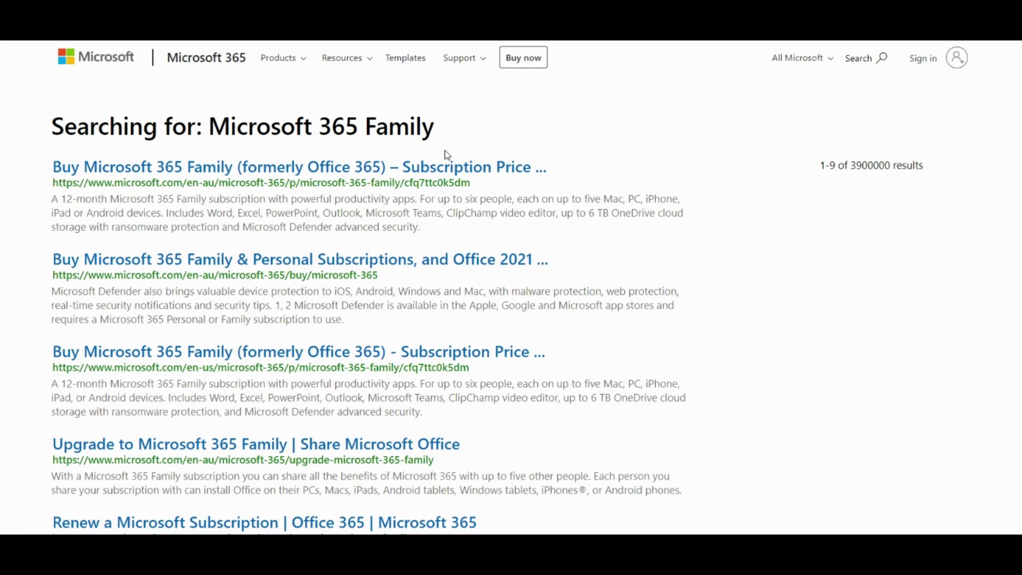
{"action": "left_click", "coordinate": [312, 263]}
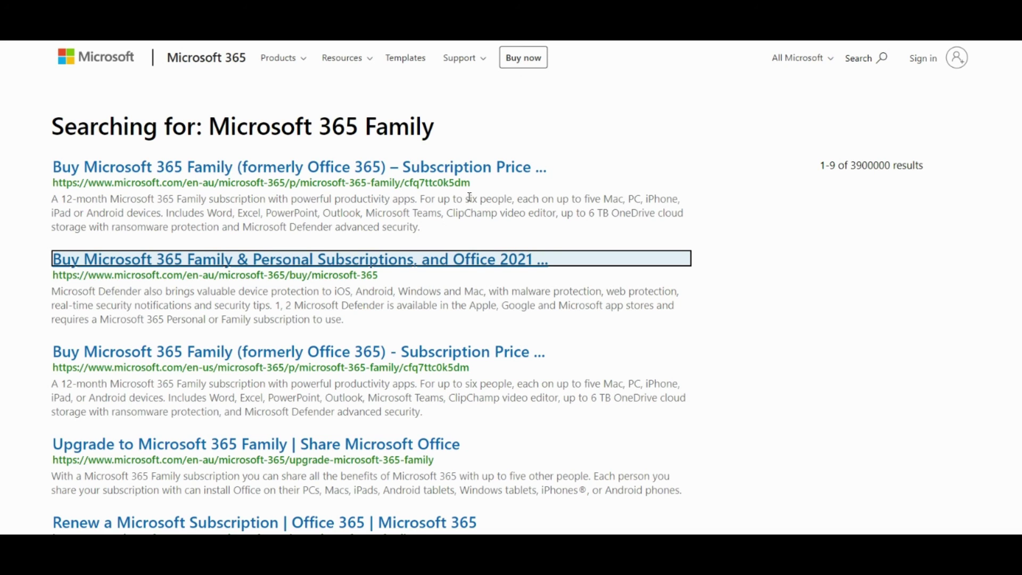
{"action": "scroll", "coordinate": [538, 305], "scroll_direction": "down", "scroll_amount": 3}
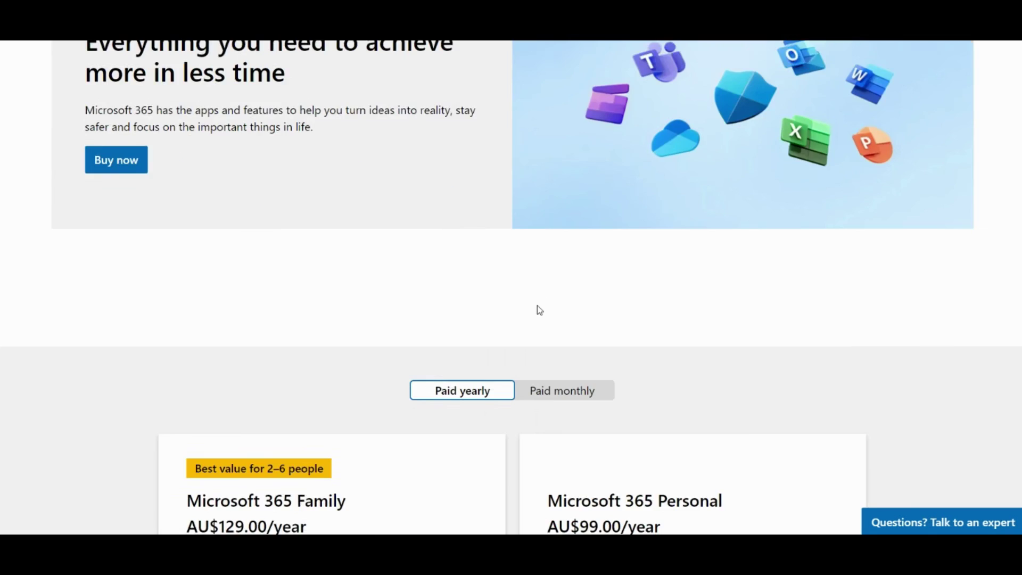
{"action": "scroll", "coordinate": [539, 310], "scroll_direction": "down", "scroll_amount": 4}
{"action": "scroll", "coordinate": [490, 217], "scroll_direction": "down", "scroll_amount": 3}
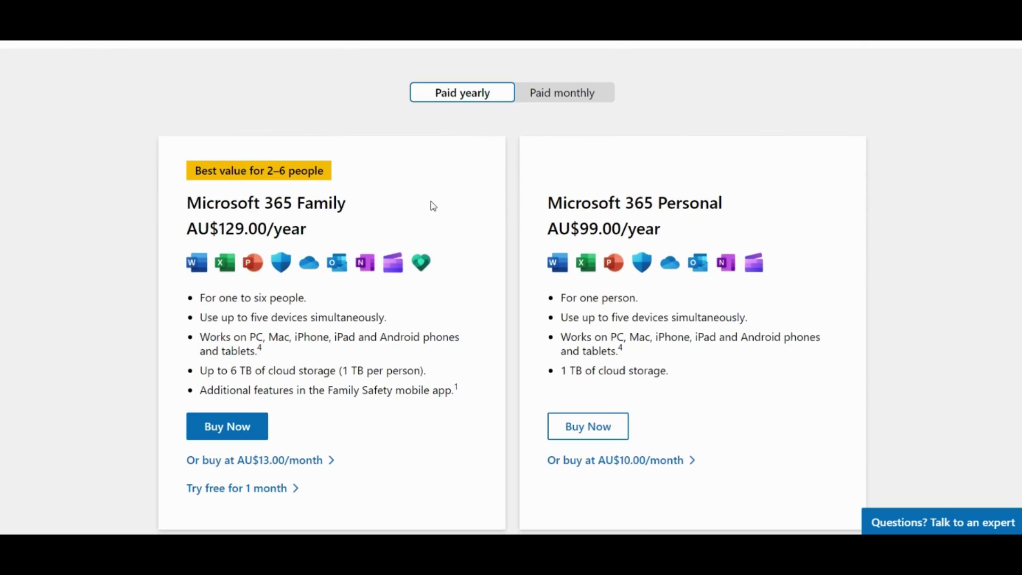
{"action": "scroll", "coordinate": [351, 163], "scroll_direction": "up", "scroll_amount": 3}
{"action": "scroll", "coordinate": [506, 192], "scroll_direction": "down", "scroll_amount": 3}
{"action": "scroll", "coordinate": [591, 180], "scroll_direction": "down", "scroll_amount": 5}
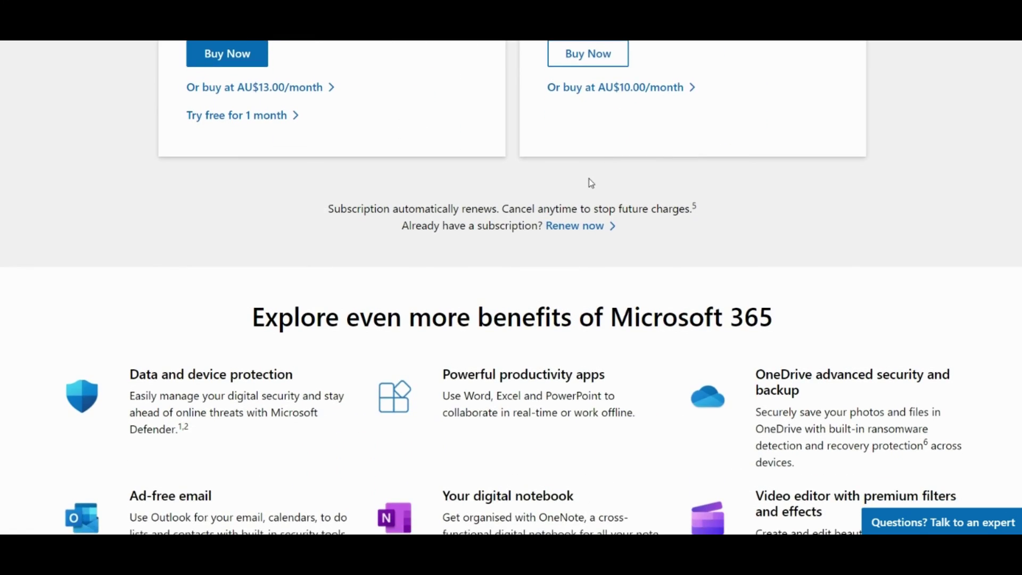
{"action": "scroll", "coordinate": [589, 179], "scroll_direction": "up", "scroll_amount": 5}
{"action": "scroll", "coordinate": [580, 187], "scroll_direction": "up", "scroll_amount": 4}
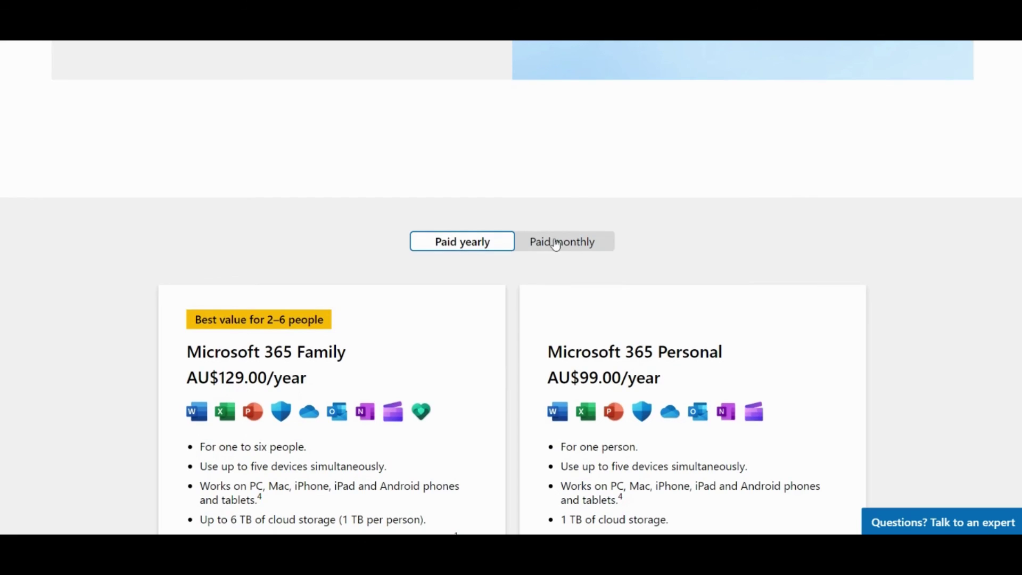
{"action": "scroll", "coordinate": [552, 245], "scroll_direction": "down", "scroll_amount": 10}
{"action": "scroll", "coordinate": [550, 242], "scroll_direction": "down", "scroll_amount": 9}
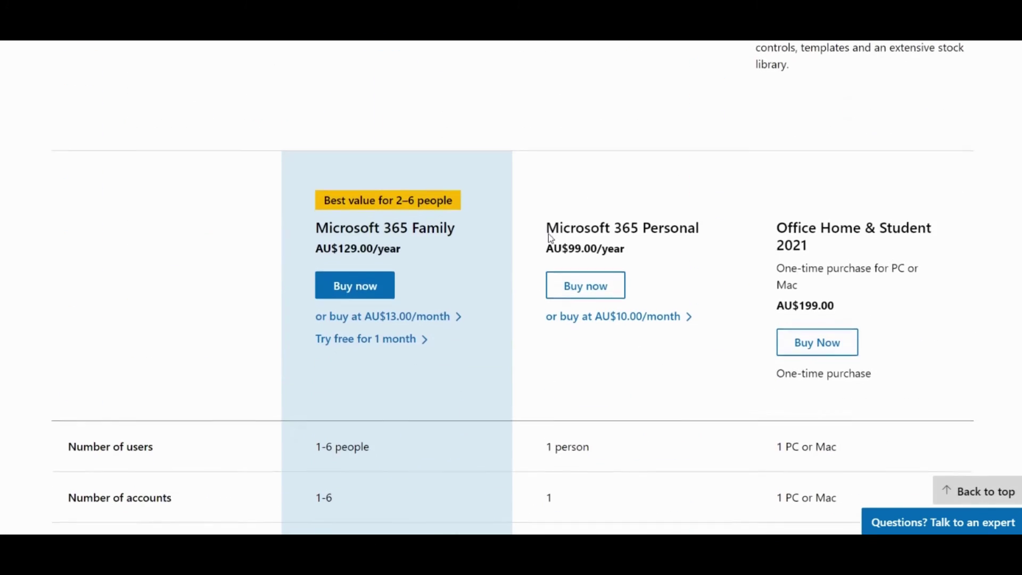
{"action": "scroll", "coordinate": [821, 255], "scroll_direction": "down", "scroll_amount": 1}
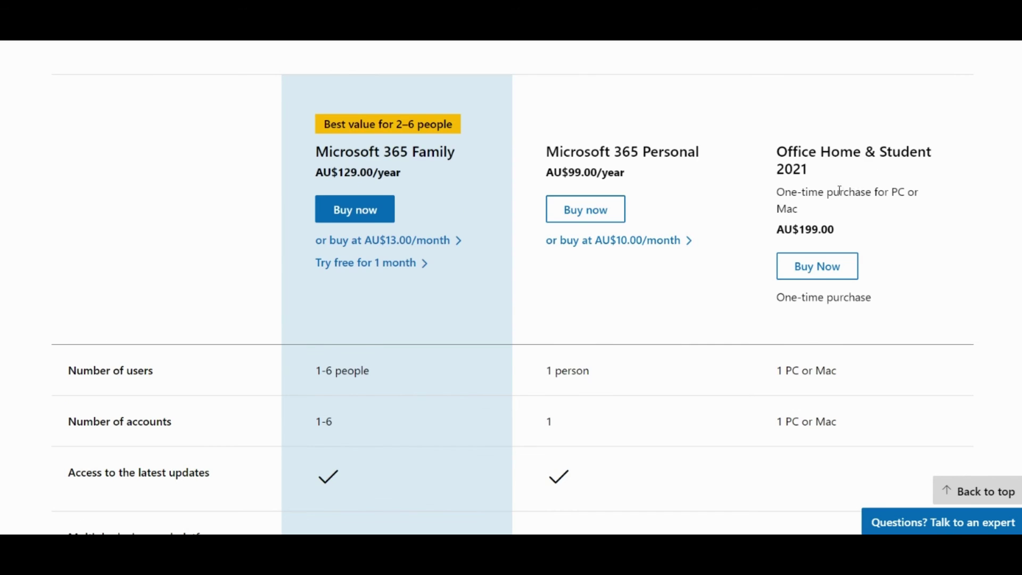
{"action": "scroll", "coordinate": [844, 186], "scroll_direction": "down", "scroll_amount": 5}
{"action": "scroll", "coordinate": [841, 190], "scroll_direction": "down", "scroll_amount": 15}
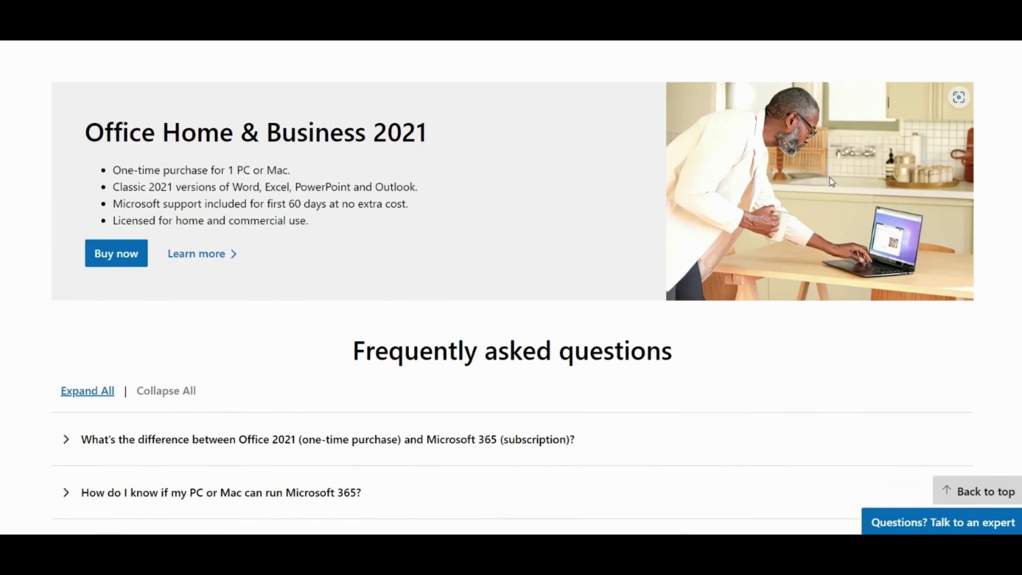
{"action": "scroll", "coordinate": [325, 201], "scroll_direction": "up", "scroll_amount": 1}
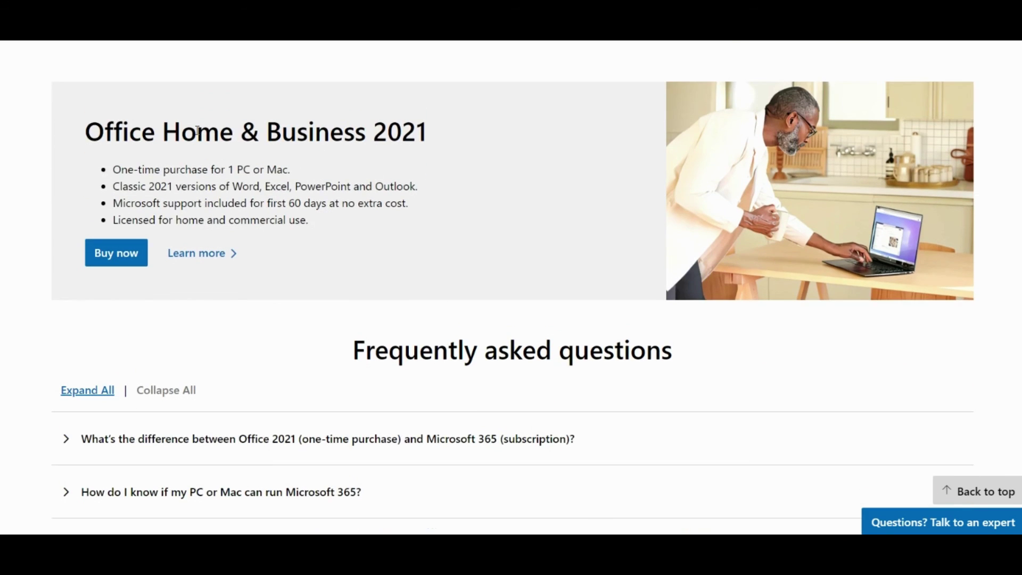
{"action": "scroll", "coordinate": [315, 146], "scroll_direction": "down", "scroll_amount": 3}
{"action": "scroll", "coordinate": [362, 206], "scroll_direction": "up", "scroll_amount": 15}
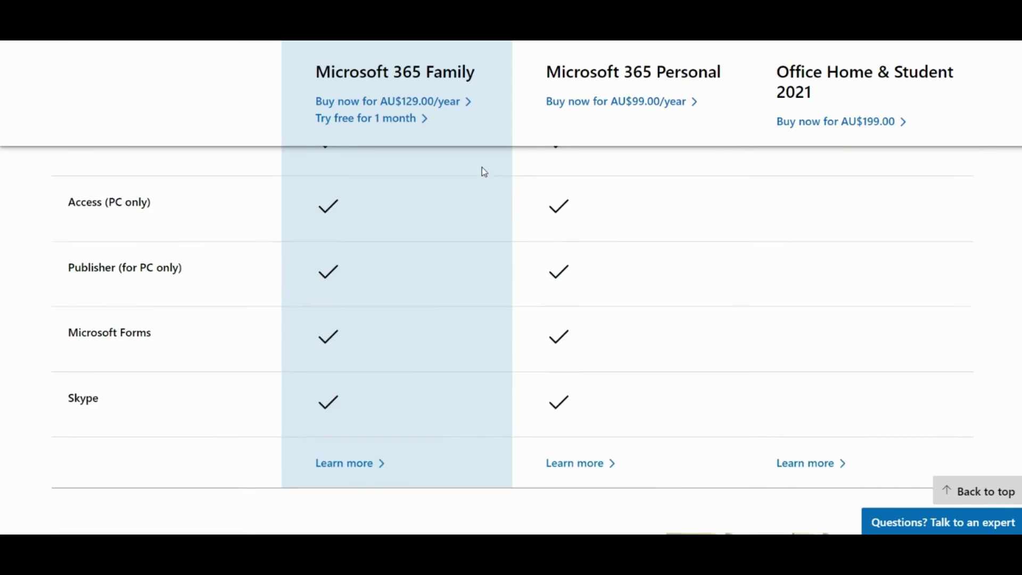
{"action": "scroll", "coordinate": [484, 171], "scroll_direction": "up", "scroll_amount": 20}
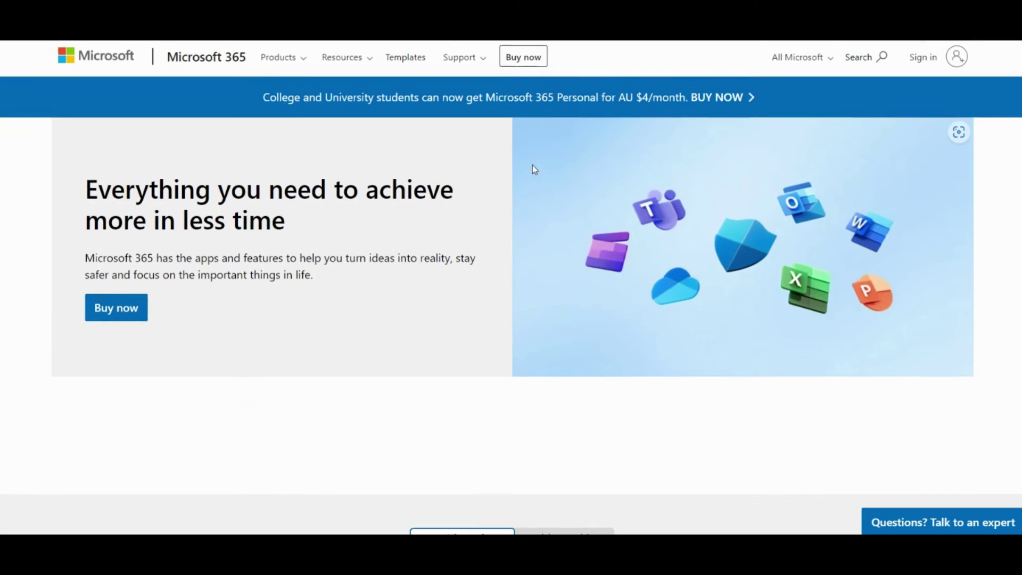
Search for 'Office 2021 Professional' and scroll through the download key and pricing results.
{"action": "left_click", "coordinate": [880, 58]}
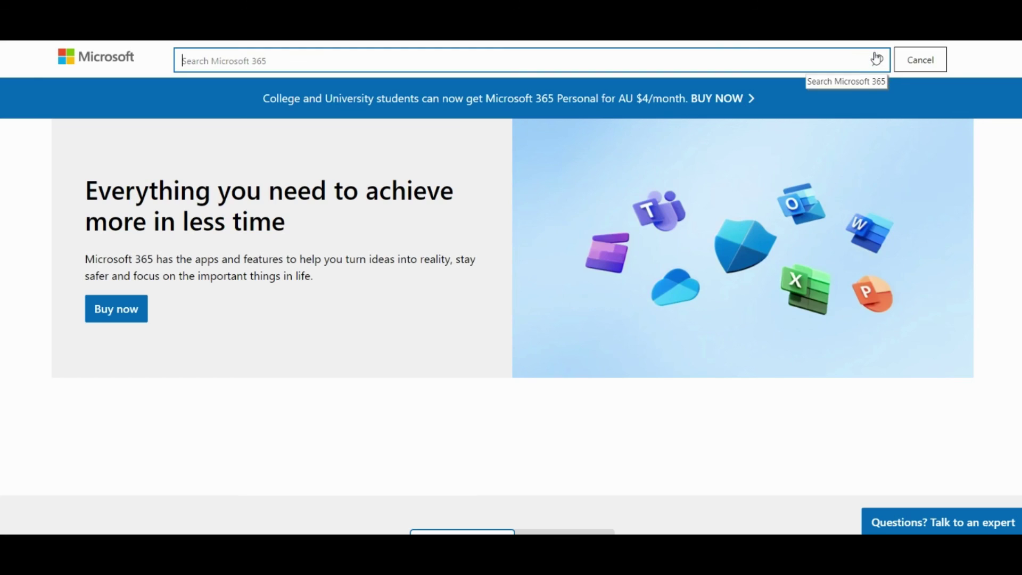
{"action": "type", "text": "Office"}
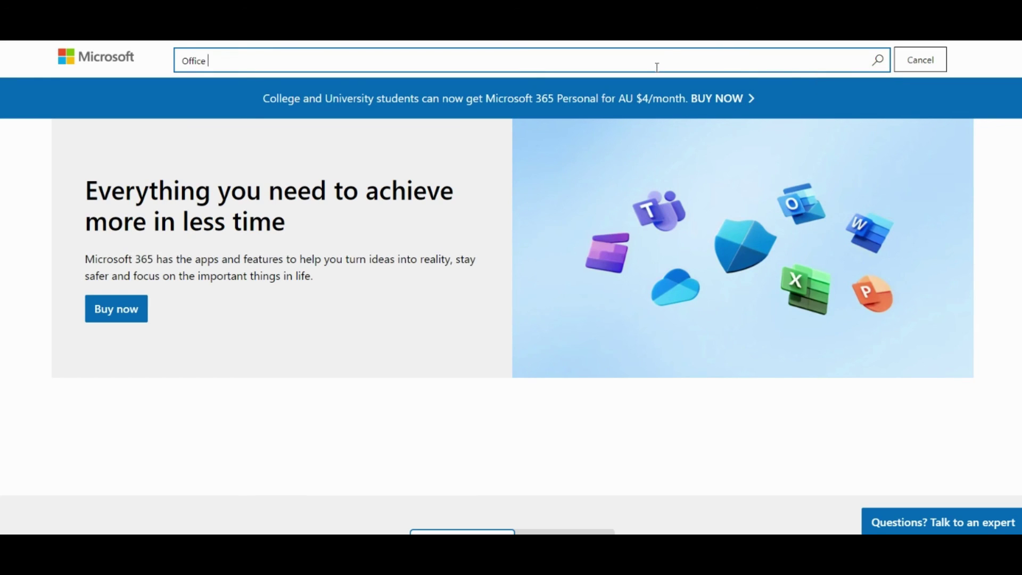
{"action": "type", "text": " 2021 Professional"}
{"action": "key", "text": "Return"}
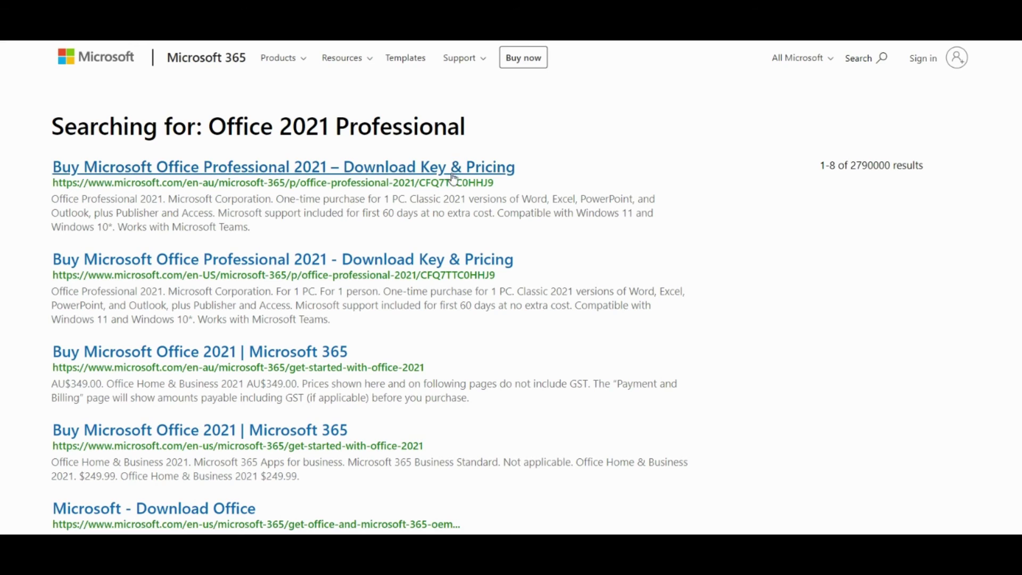
{"action": "scroll", "coordinate": [370, 314], "scroll_direction": "down", "scroll_amount": 3}
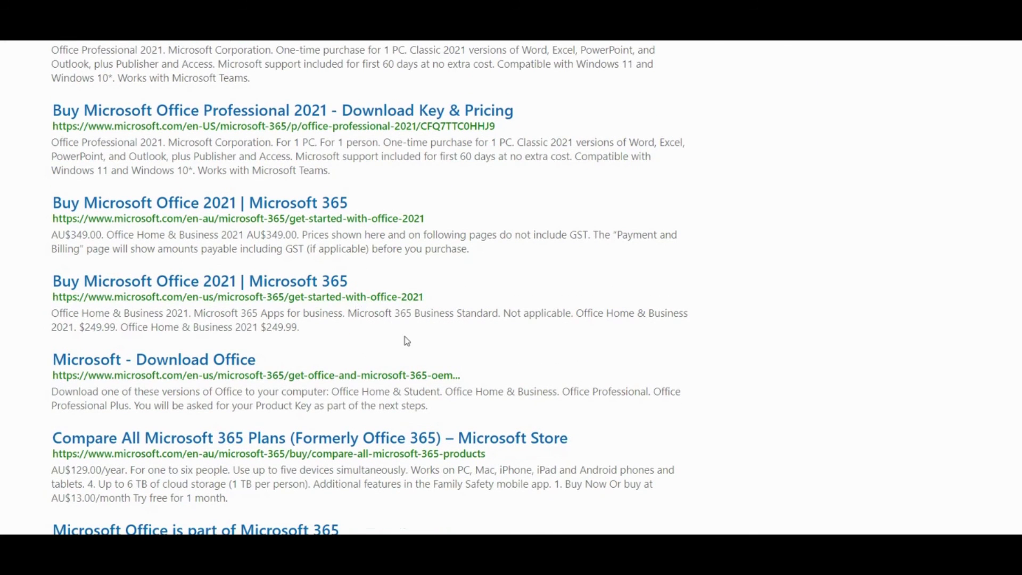
{"action": "scroll", "coordinate": [392, 345], "scroll_direction": "down", "scroll_amount": 3}
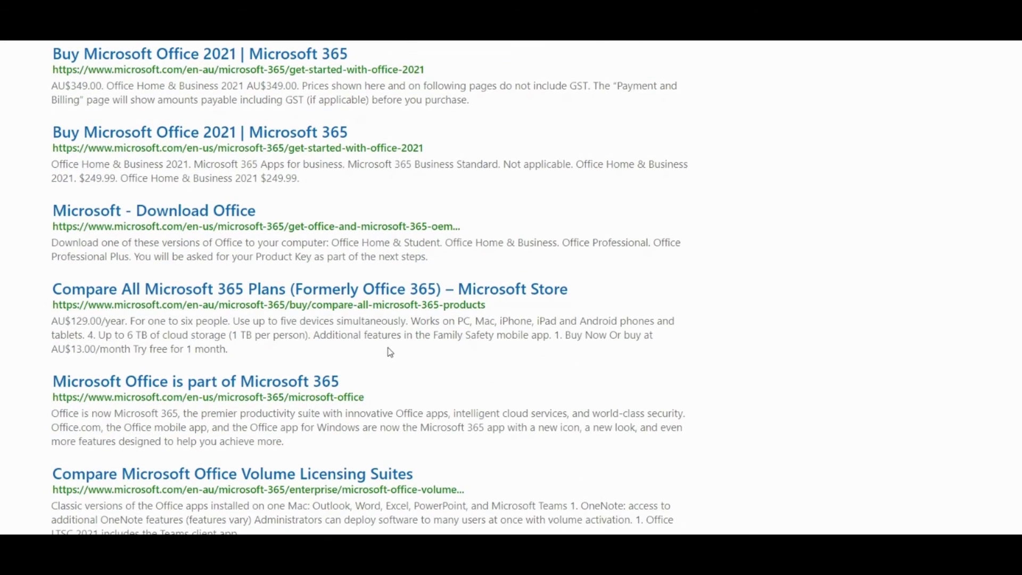
{"action": "scroll", "coordinate": [390, 352], "scroll_direction": "up", "scroll_amount": 6}
{"action": "scroll", "coordinate": [548, 383], "scroll_direction": "down", "scroll_amount": 2}
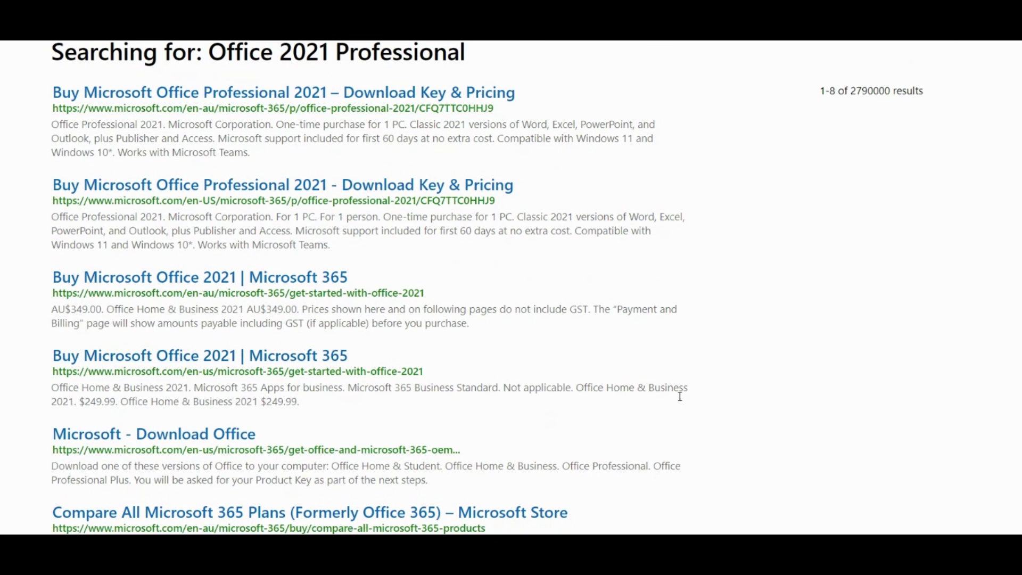
{"action": "scroll", "coordinate": [628, 395], "scroll_direction": "up", "scroll_amount": 2}
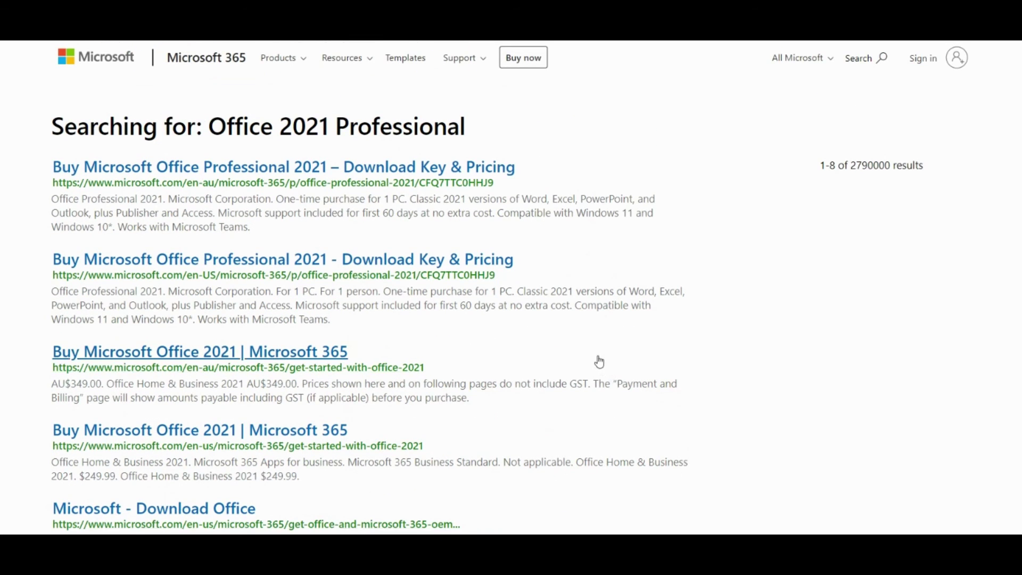